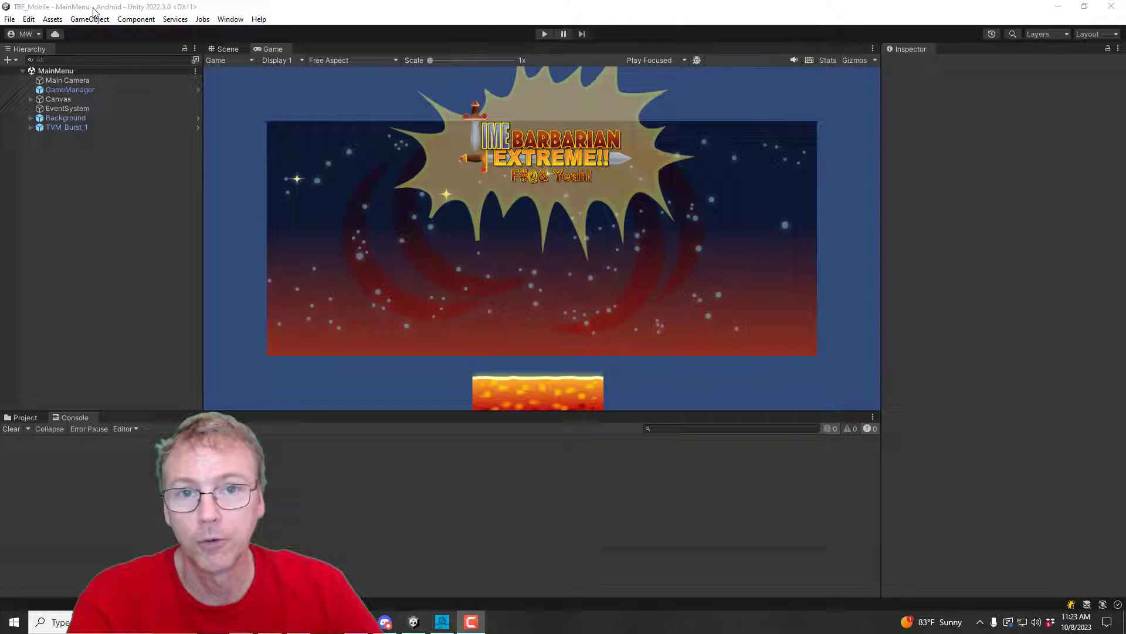
Step: Enable Build App Bundle (Google Play) in Build Settings, keeping symbols.zip on Public
{"action": "left_click", "coordinate": [9, 19]}
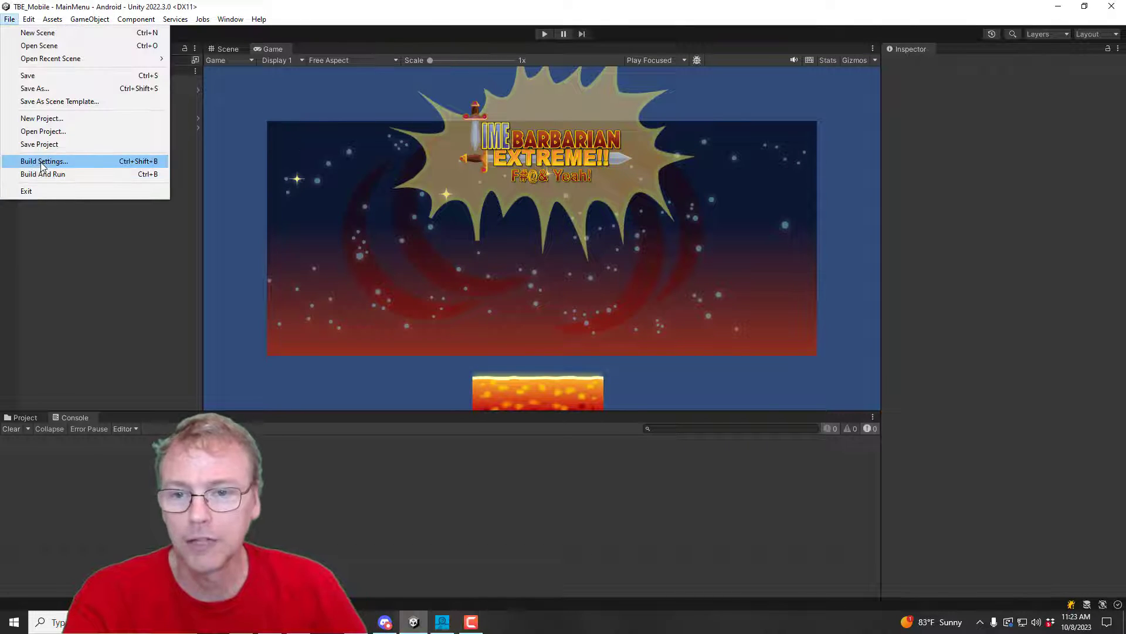
{"action": "left_click", "coordinate": [40, 162]}
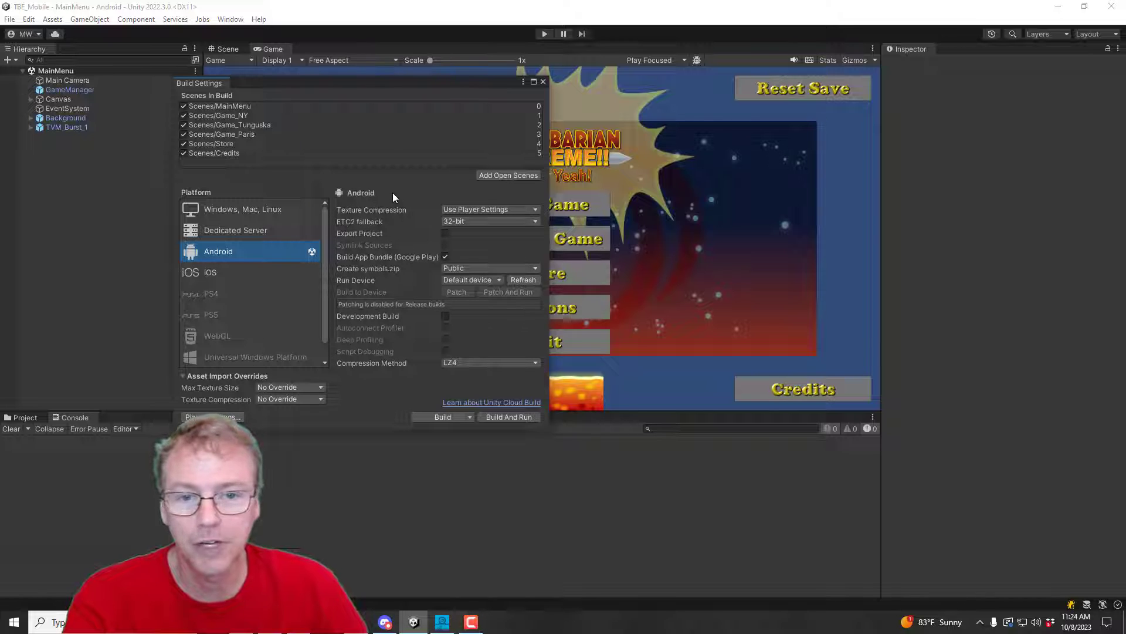
{"action": "left_click", "coordinate": [445, 257]}
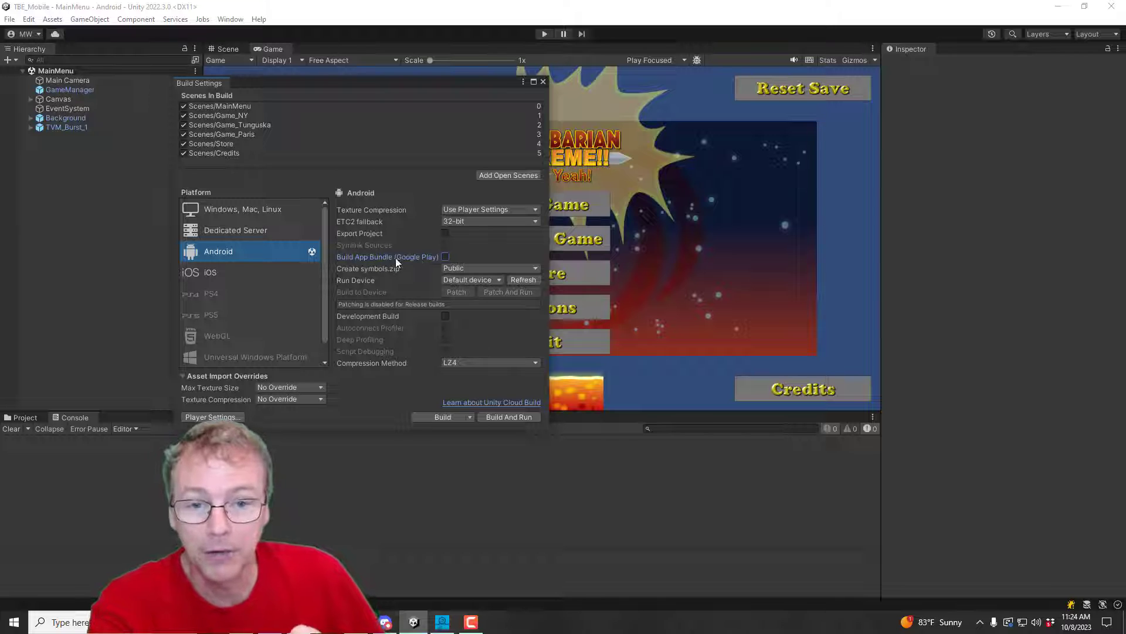
{"action": "left_click", "coordinate": [445, 257]}
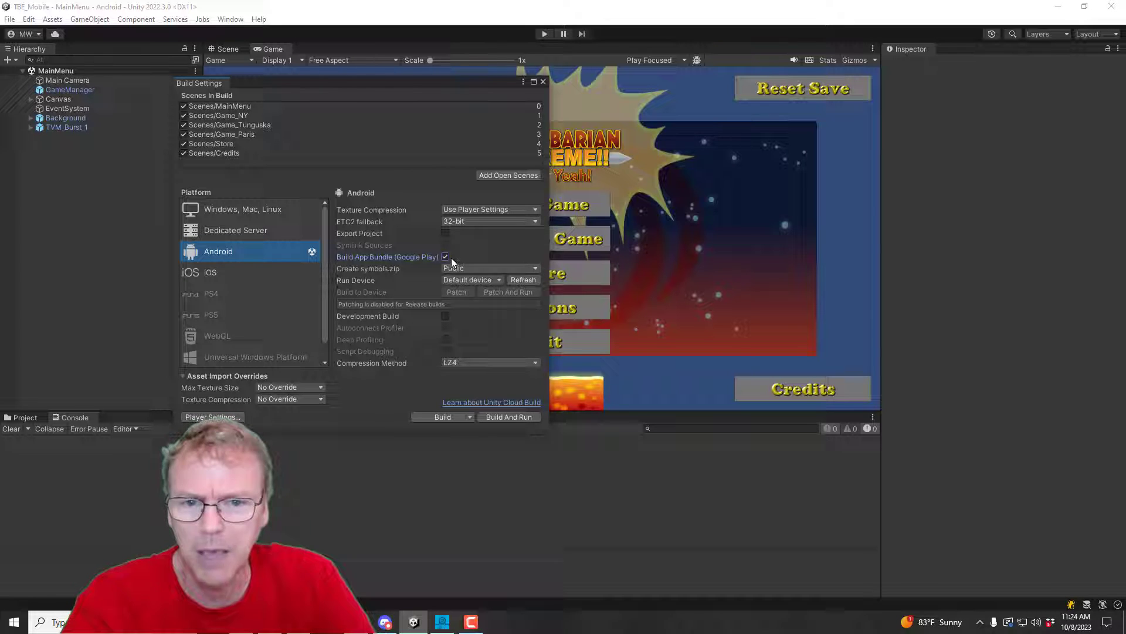
{"action": "left_click", "coordinate": [453, 268]}
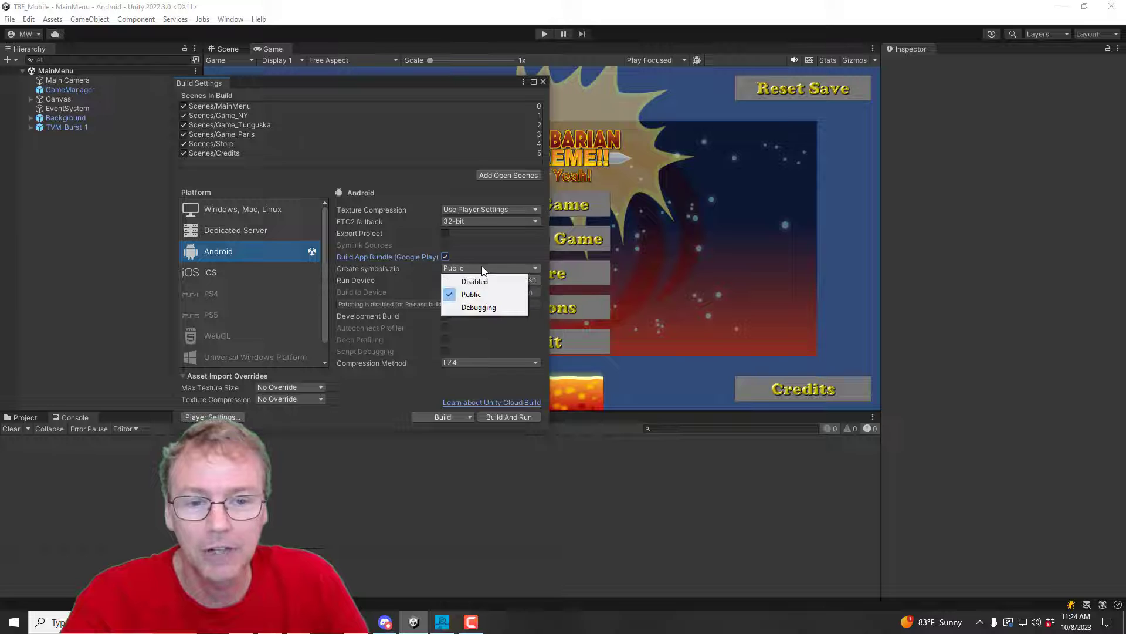
{"action": "left_click", "coordinate": [472, 294]}
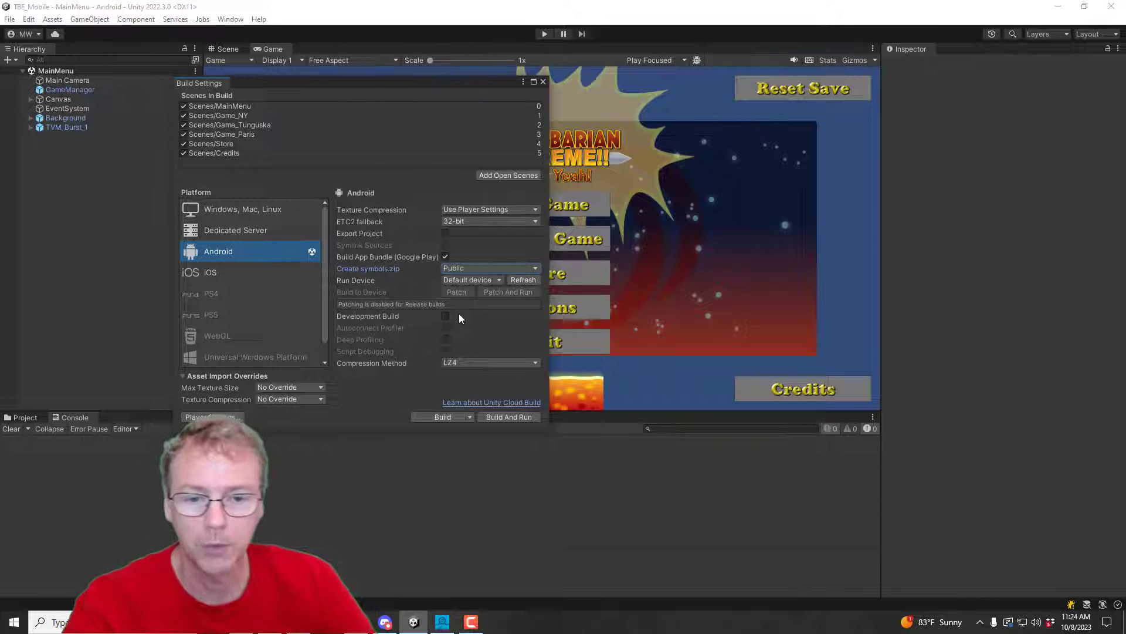
Step: In Android Player Settings, leave Show Splash Screen switched off under Splash Image
{"action": "left_click", "coordinate": [200, 416]}
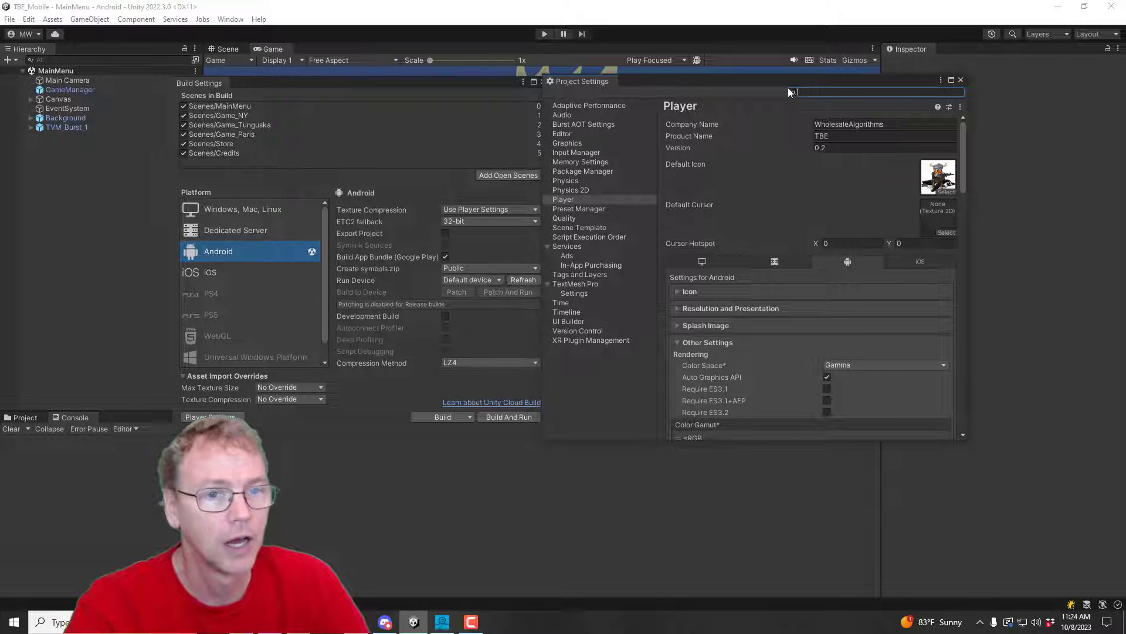
{"action": "left_click_drag", "start_coordinate": [695, 85], "coordinate": [727, 94]}
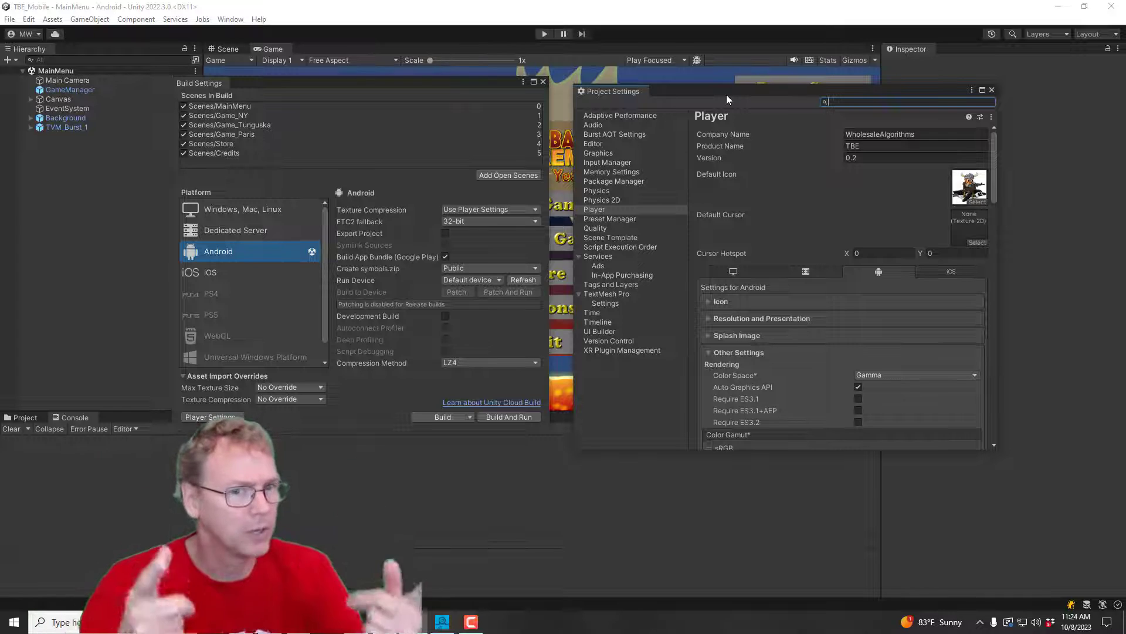
{"action": "left_click", "coordinate": [710, 336]}
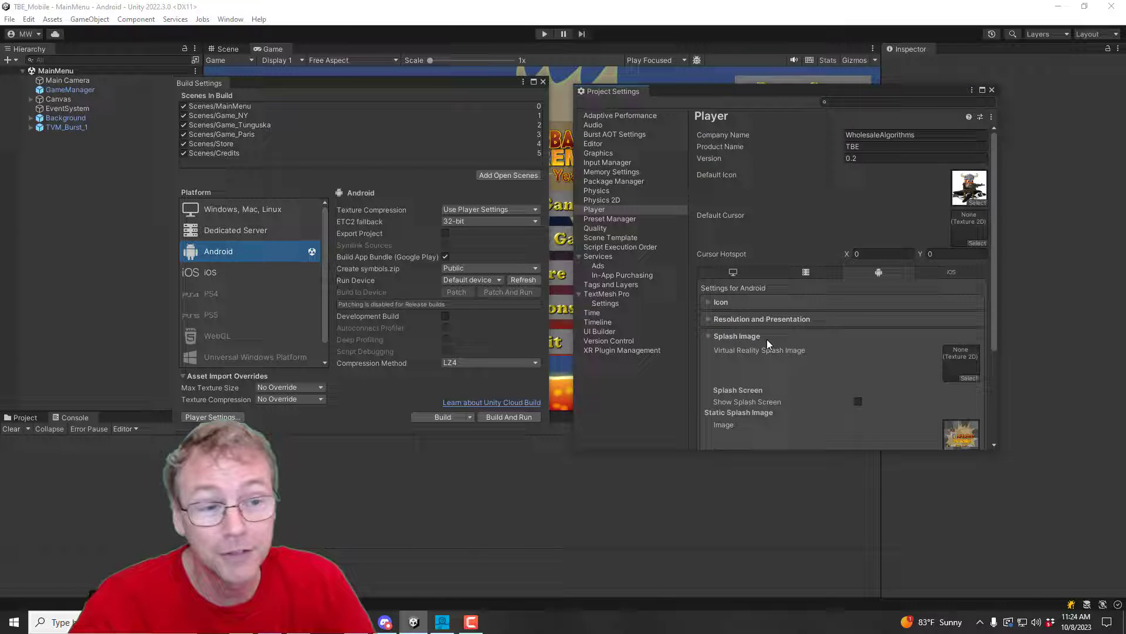
{"action": "left_click", "coordinate": [858, 402]}
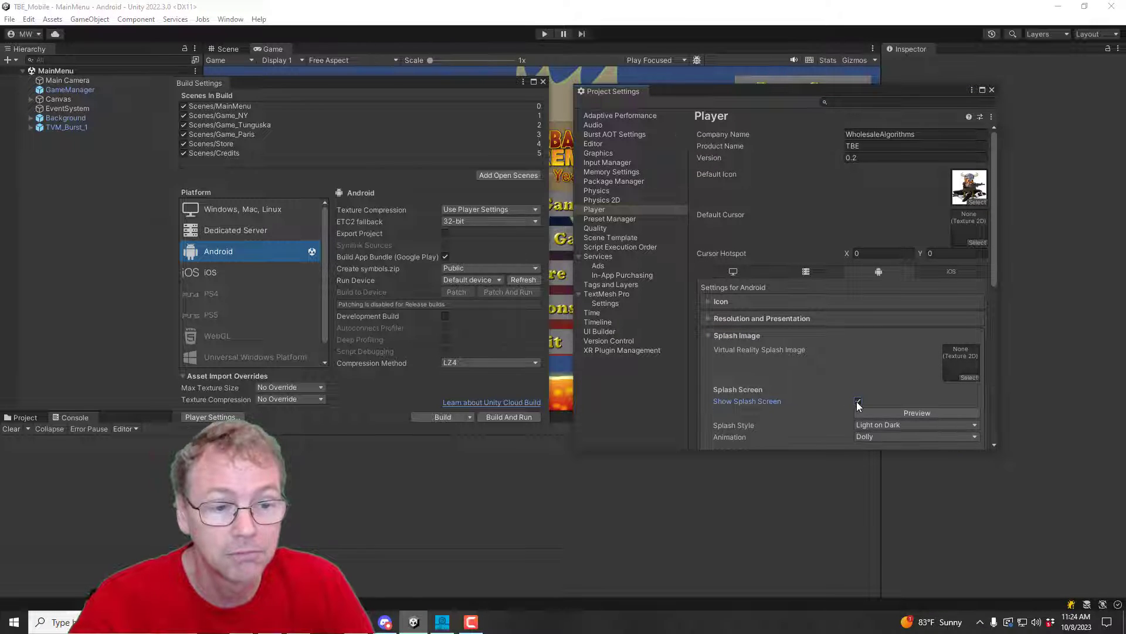
{"action": "scroll", "coordinate": [904, 364], "scroll_direction": "down", "scroll_amount": 3}
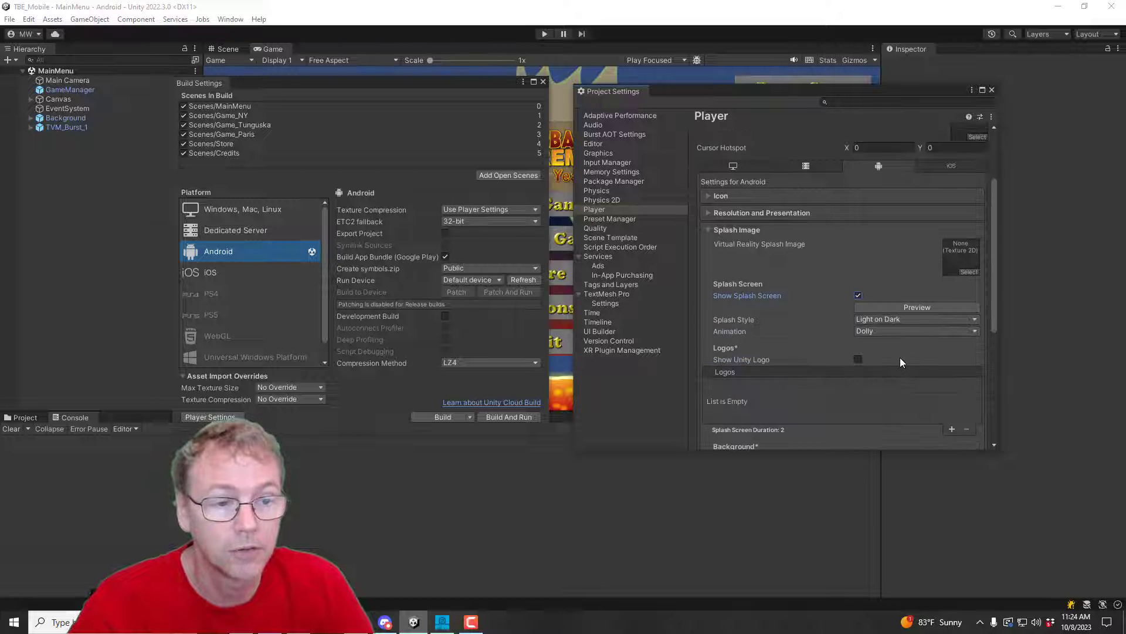
{"action": "left_click", "coordinate": [857, 361]}
{"action": "left_click", "coordinate": [858, 359]}
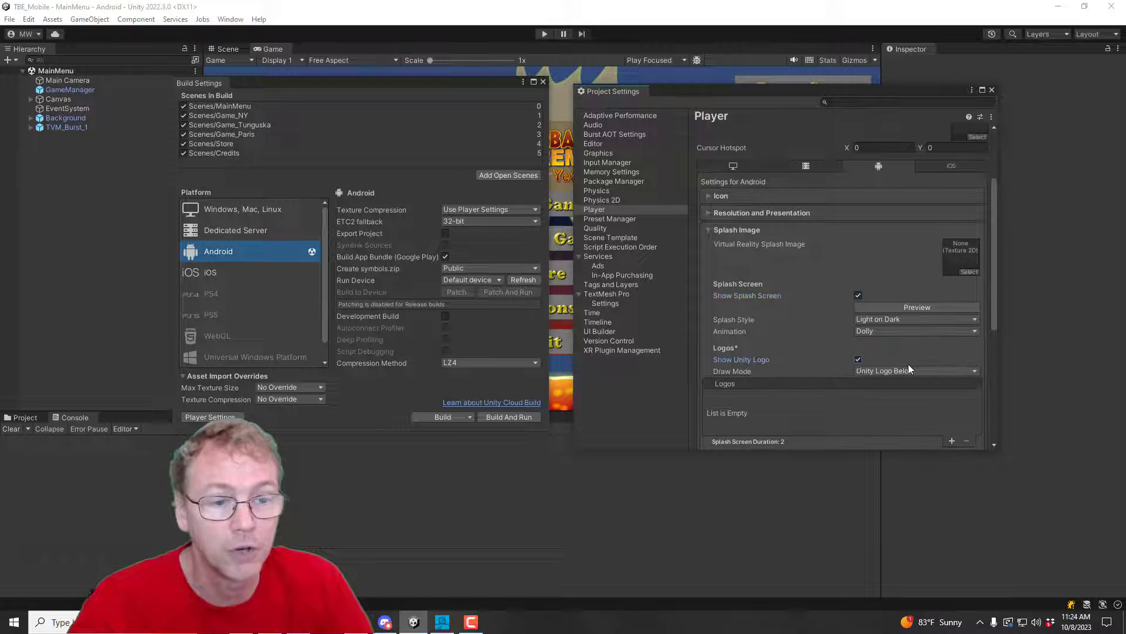
{"action": "left_click", "coordinate": [858, 295]}
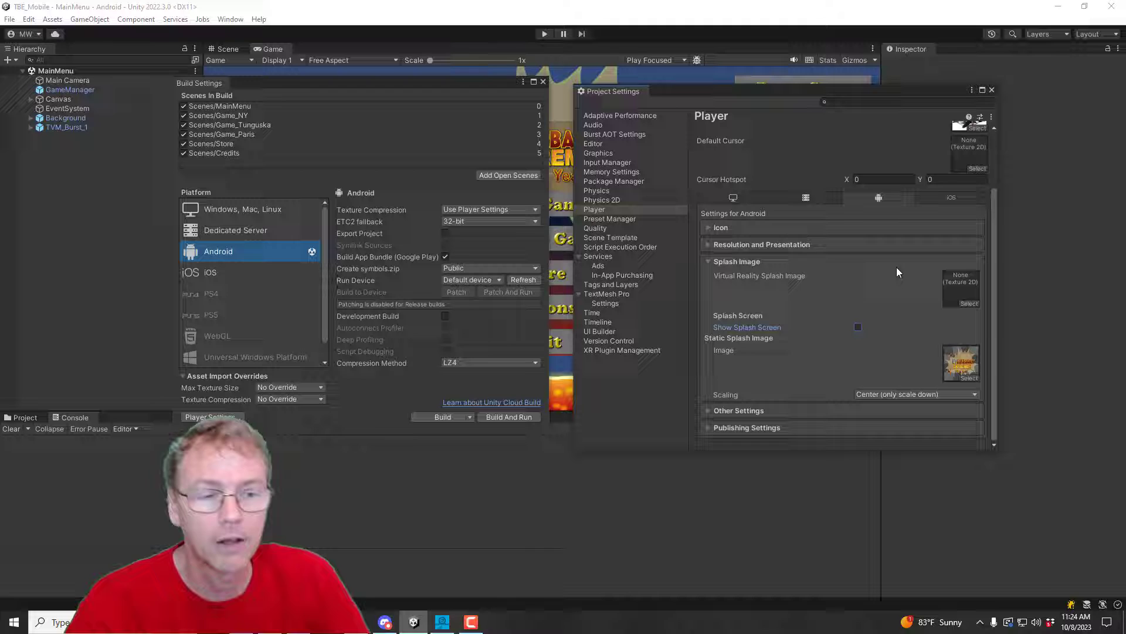
{"action": "left_click", "coordinate": [897, 265]}
{"action": "left_click", "coordinate": [738, 278]}
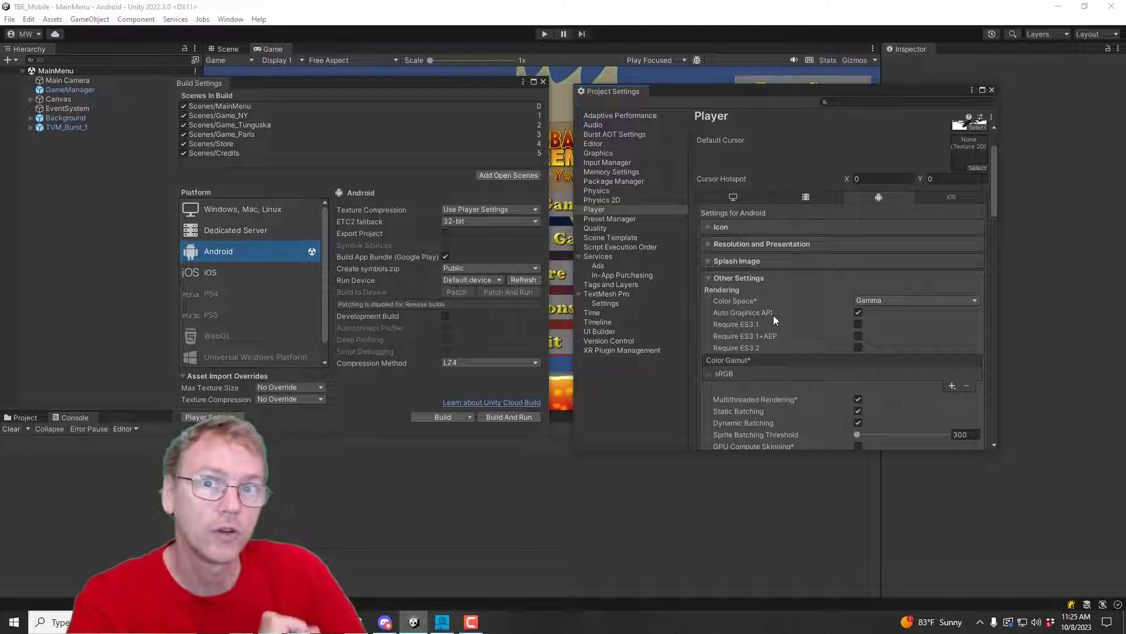
Step: Choose Android 13.0 (API level 33) as the Target API Level under Identification
{"action": "scroll", "coordinate": [773, 315], "scroll_direction": "down", "scroll_amount": 8}
{"action": "scroll", "coordinate": [773, 316], "scroll_direction": "down", "scroll_amount": 6}
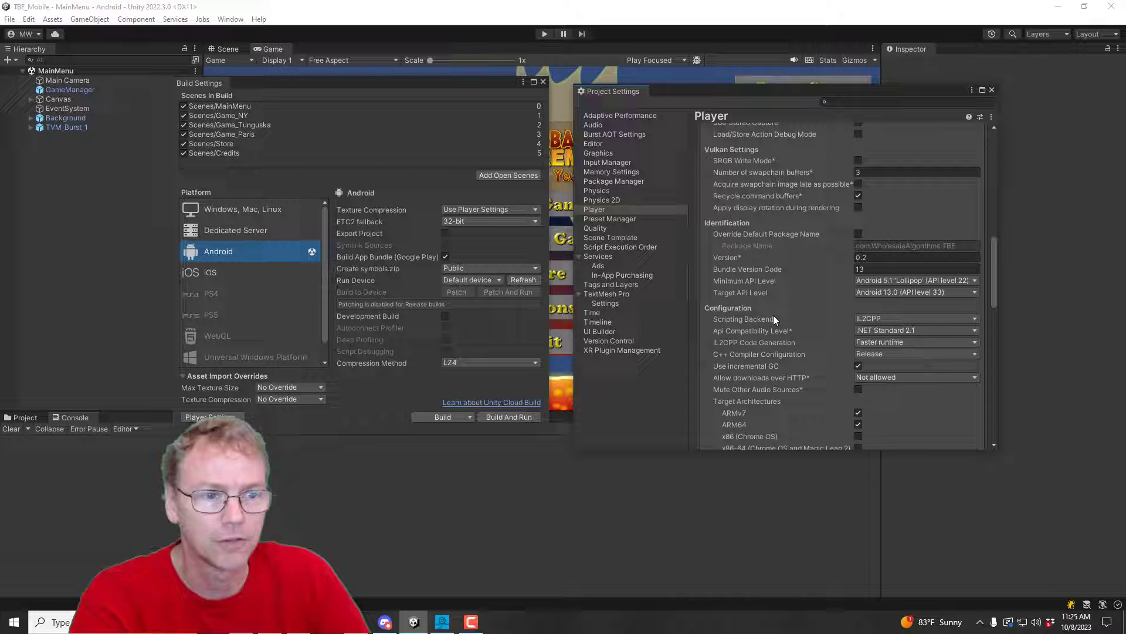
{"action": "left_click", "coordinate": [880, 292]}
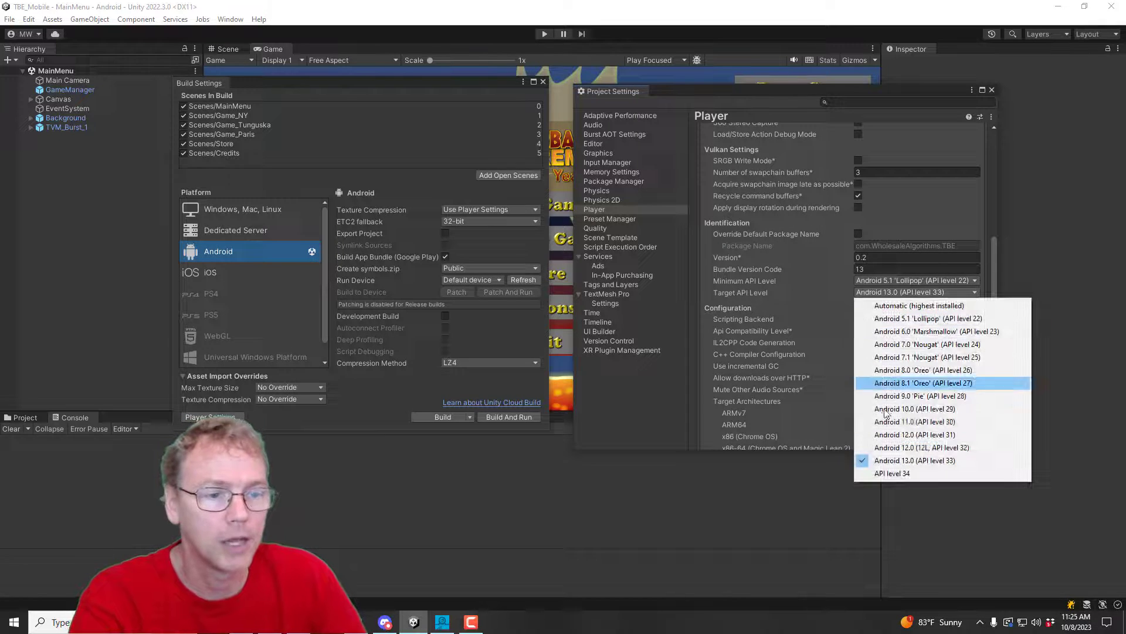
{"action": "left_click", "coordinate": [900, 307]}
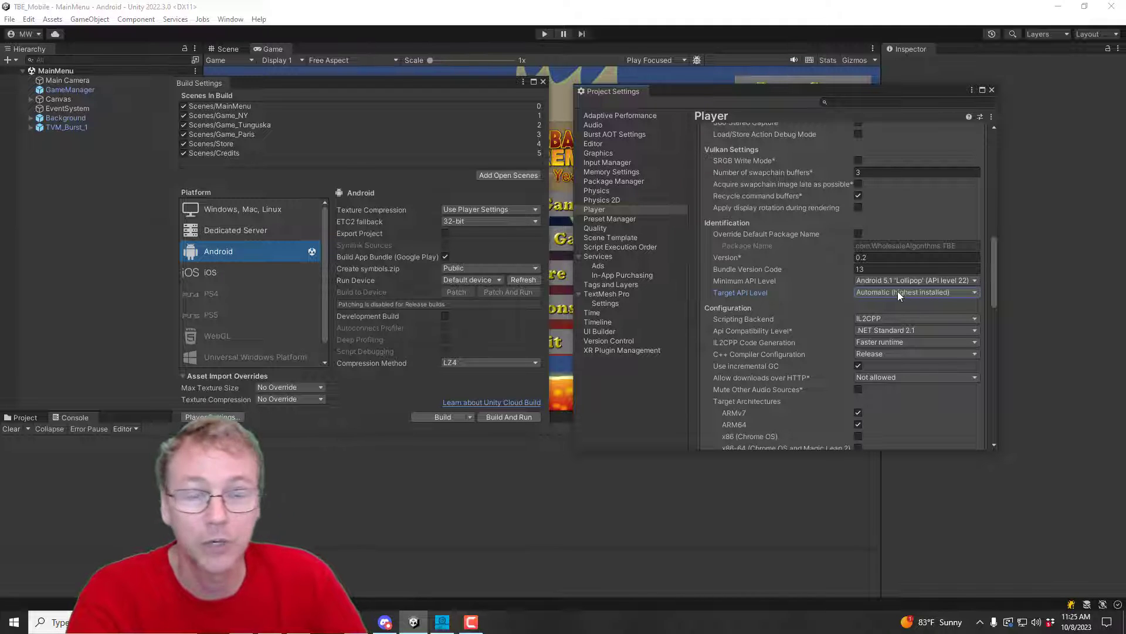
{"action": "left_click", "coordinate": [898, 292]}
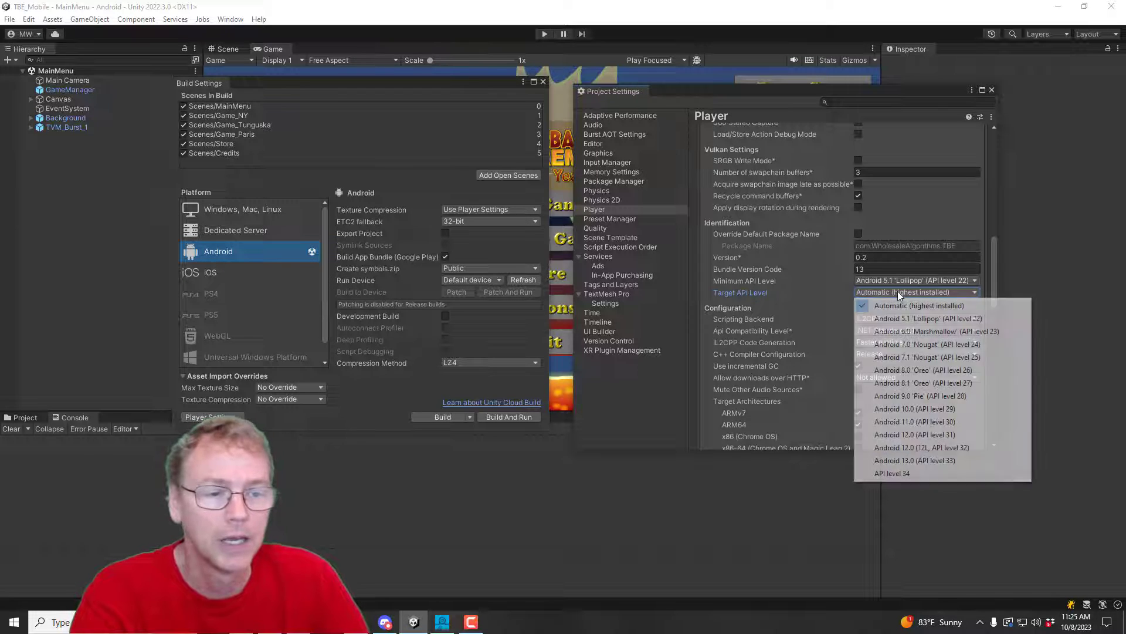
{"action": "left_click", "coordinate": [930, 460]}
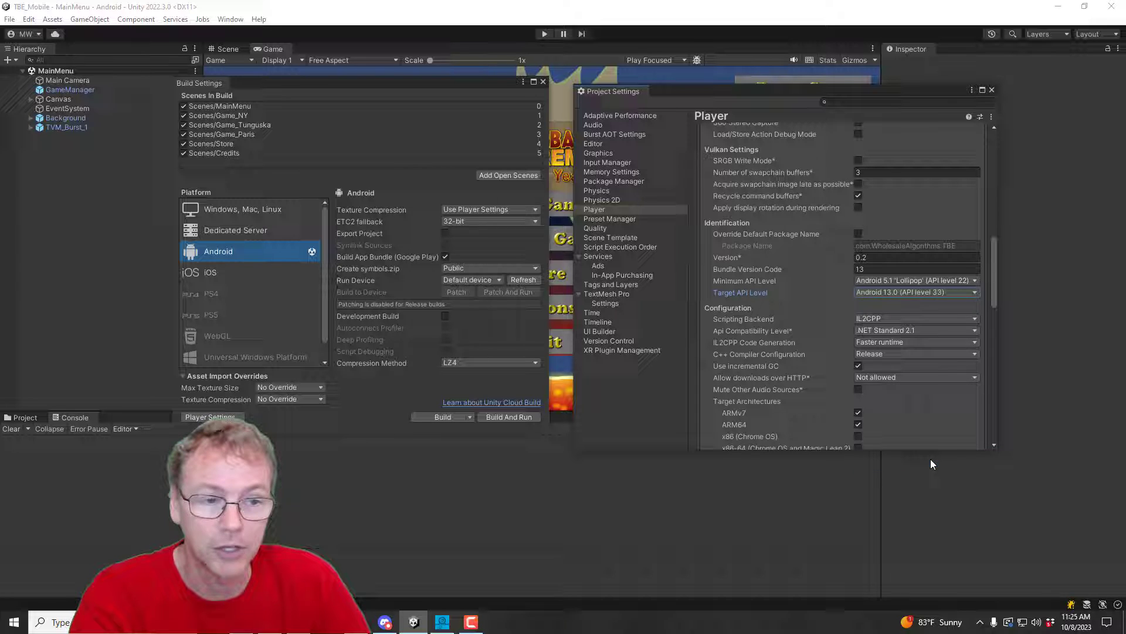
{"action": "left_click", "coordinate": [937, 293]}
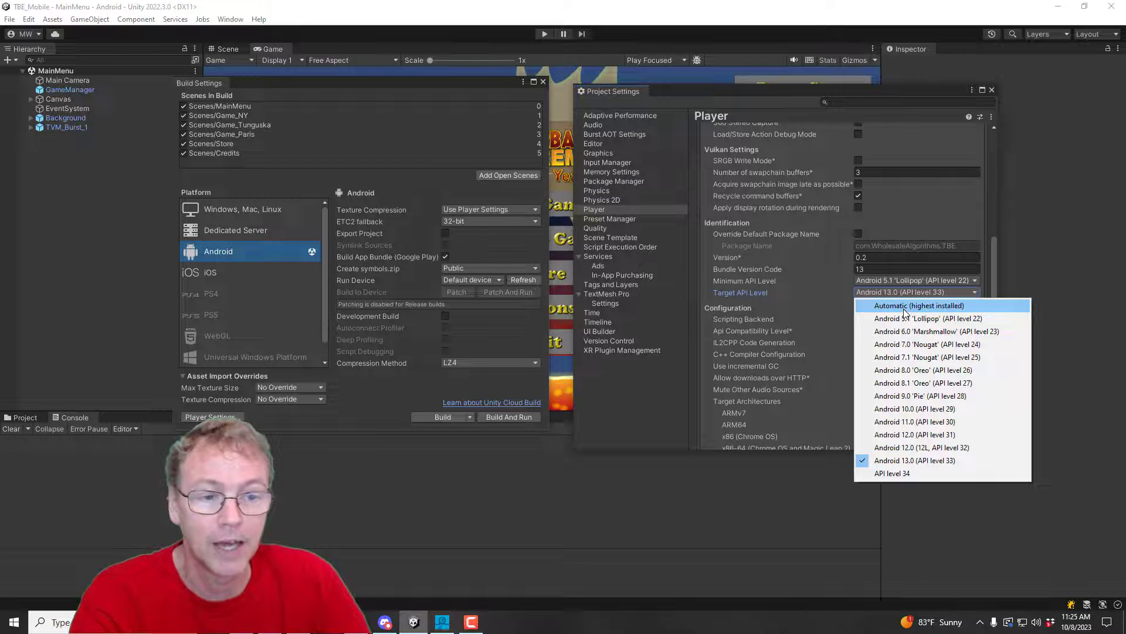
{"action": "left_click", "coordinate": [925, 460]}
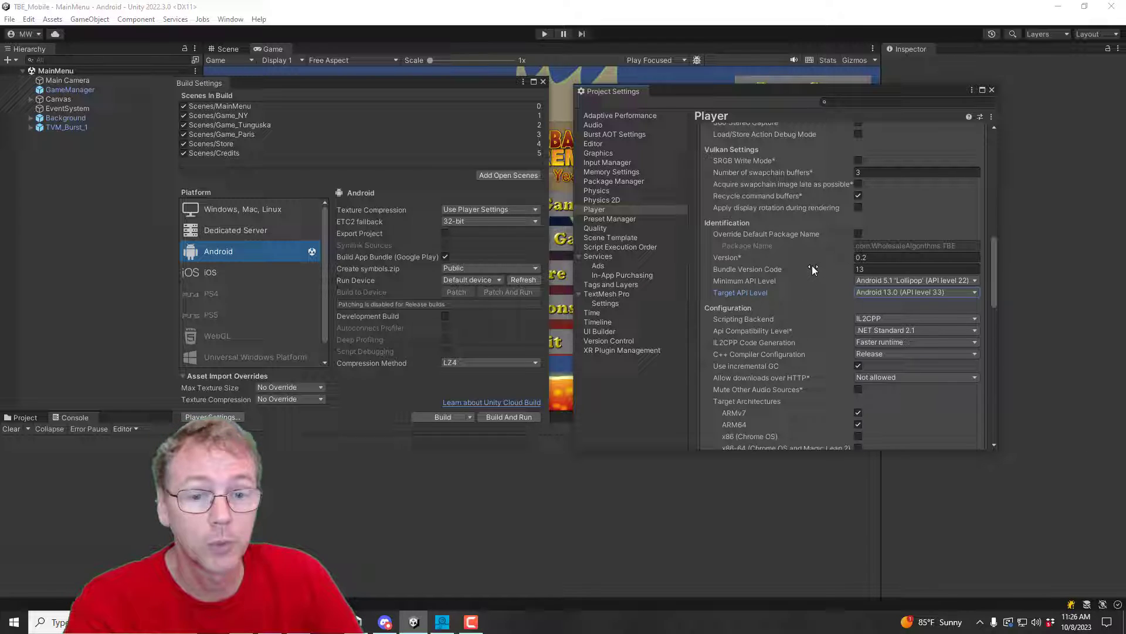
Step: Build the bundle over tbe_231008a.aab and dismiss the missing-password signing error
{"action": "left_click", "coordinate": [441, 417]}
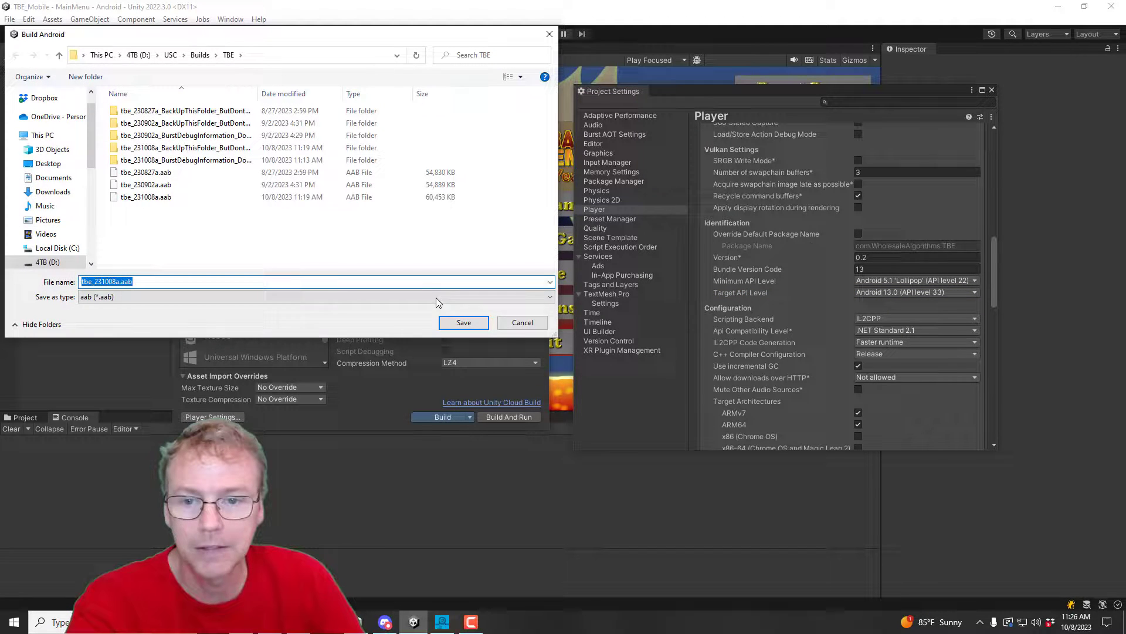
{"action": "left_click", "coordinate": [464, 322]}
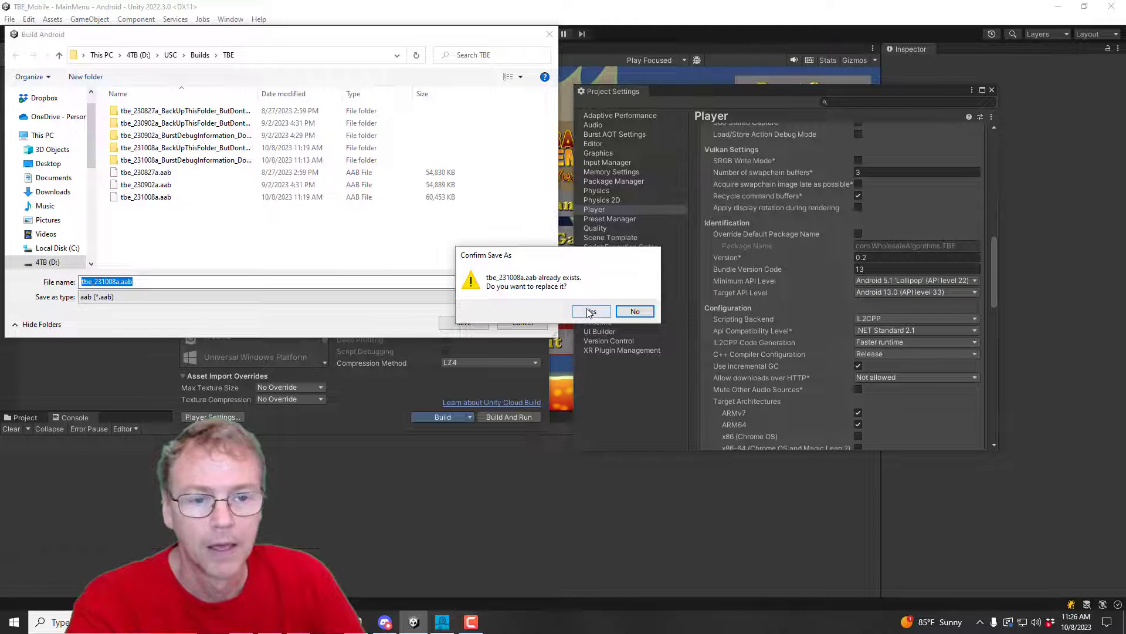
{"action": "left_click", "coordinate": [590, 312]}
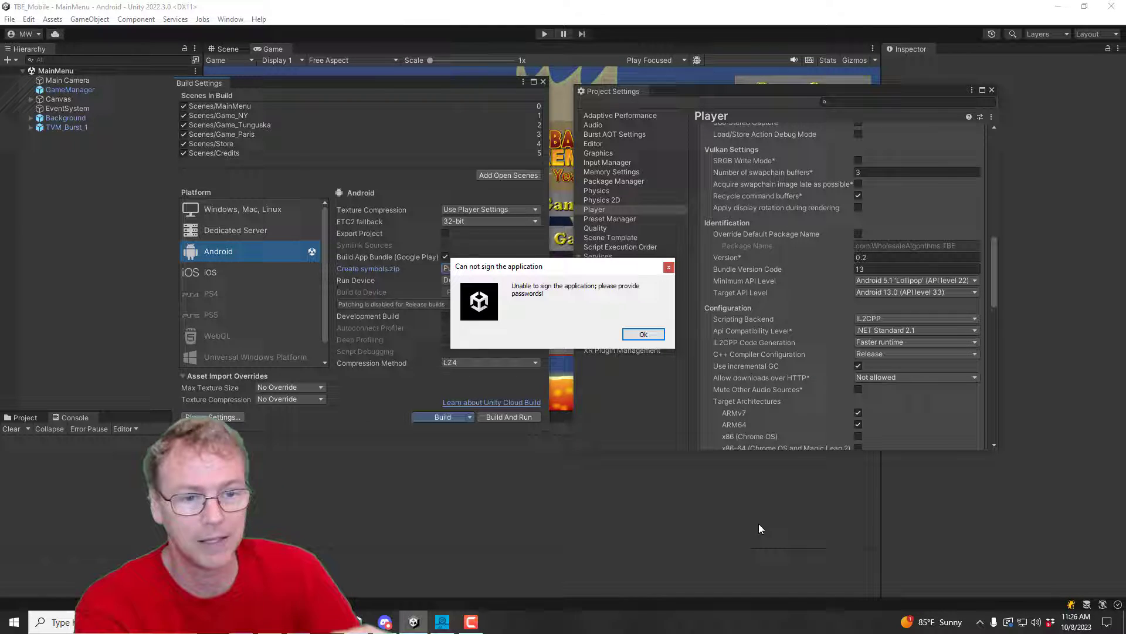
{"action": "left_click", "coordinate": [643, 334]}
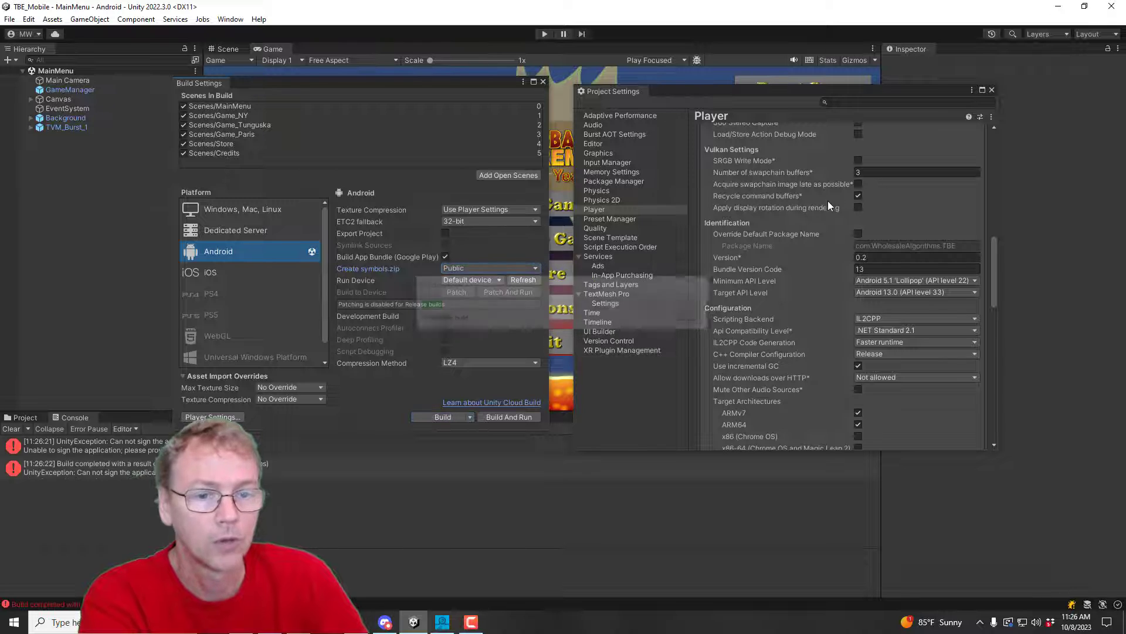
Step: Expand Publishing Settings and open Keystore Manager's Keystore options to create a new one
{"action": "scroll", "coordinate": [840, 192], "scroll_direction": "down", "scroll_amount": 15}
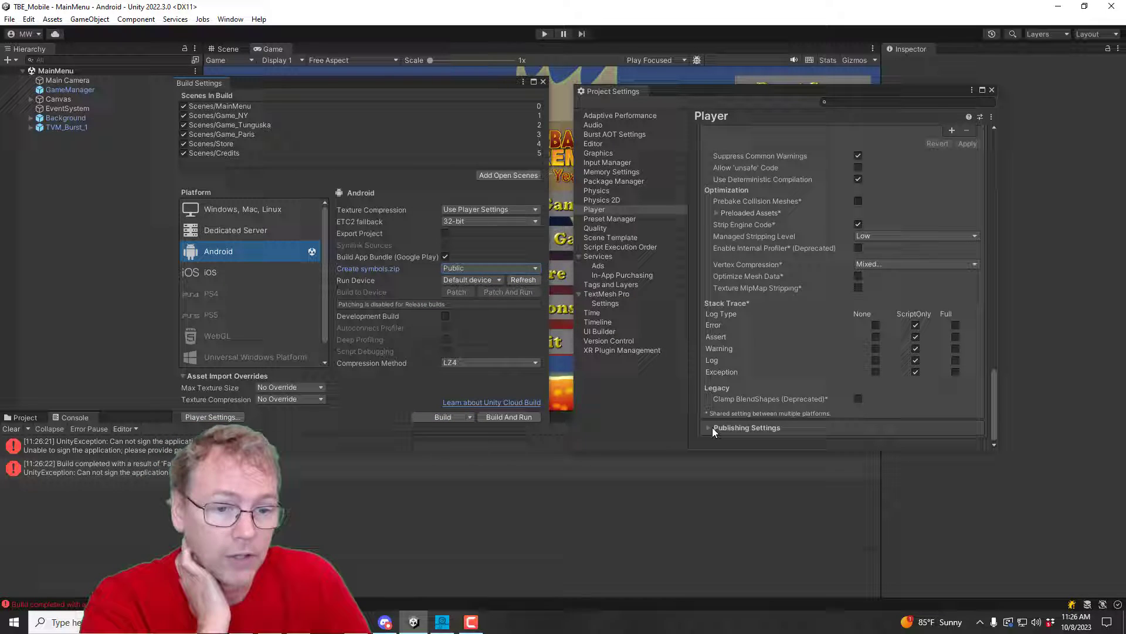
{"action": "left_click", "coordinate": [707, 427]}
{"action": "scroll", "coordinate": [706, 429], "scroll_direction": "down", "scroll_amount": 5}
{"action": "scroll", "coordinate": [909, 193], "scroll_direction": "up", "scroll_amount": 3}
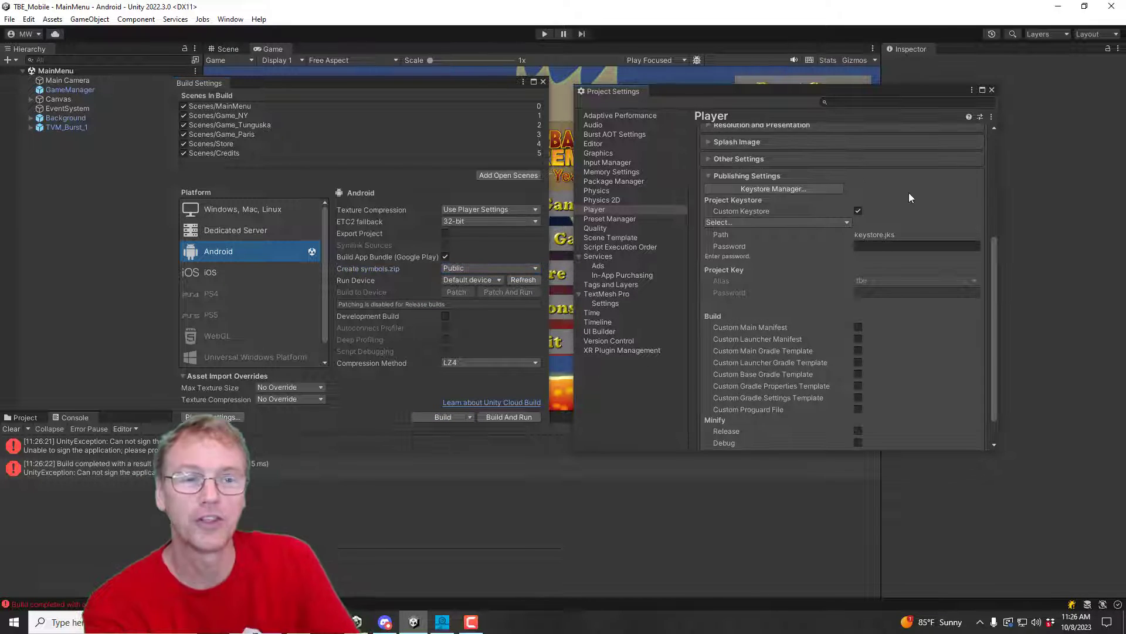
{"action": "left_click", "coordinate": [793, 189]}
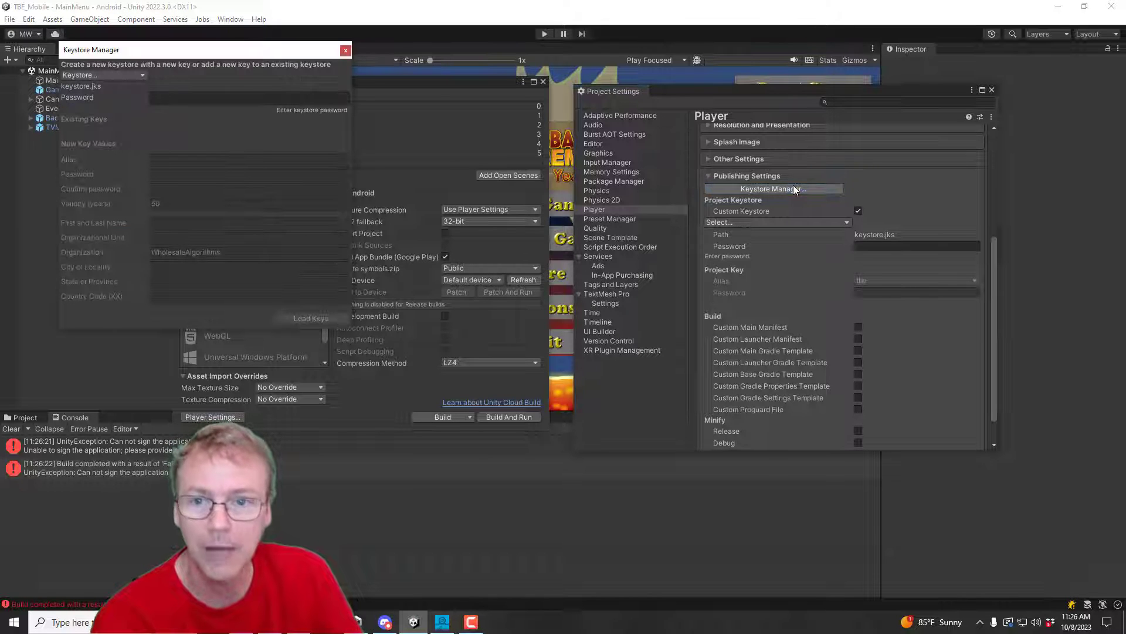
{"action": "left_click", "coordinate": [143, 75]}
Step: Save a new keystore named user.jks in the D:\WAI\TBE_Mobile folder
{"action": "mouse_move", "coordinate": [135, 88]}
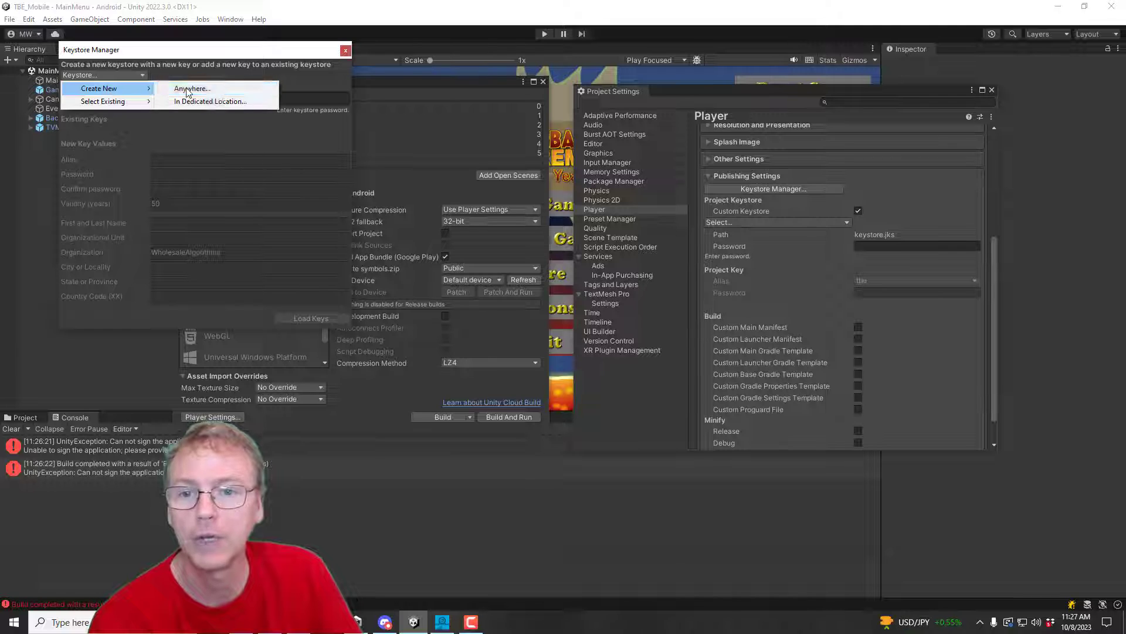
{"action": "left_click", "coordinate": [212, 101]}
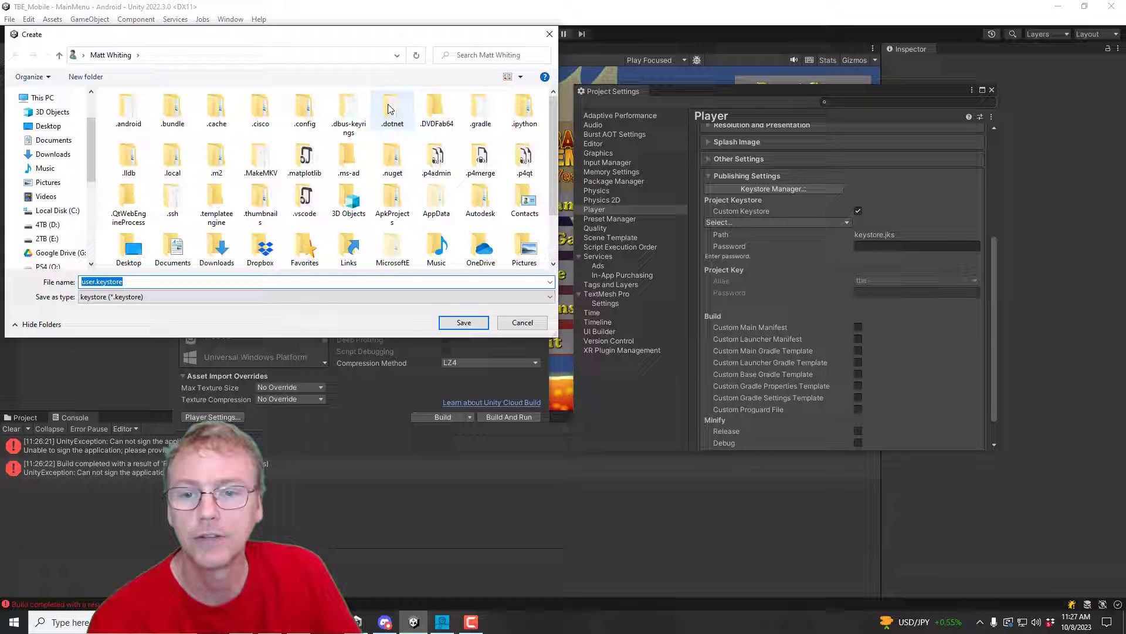
{"action": "left_click", "coordinate": [53, 224]}
{"action": "double_click", "coordinate": [141, 159]}
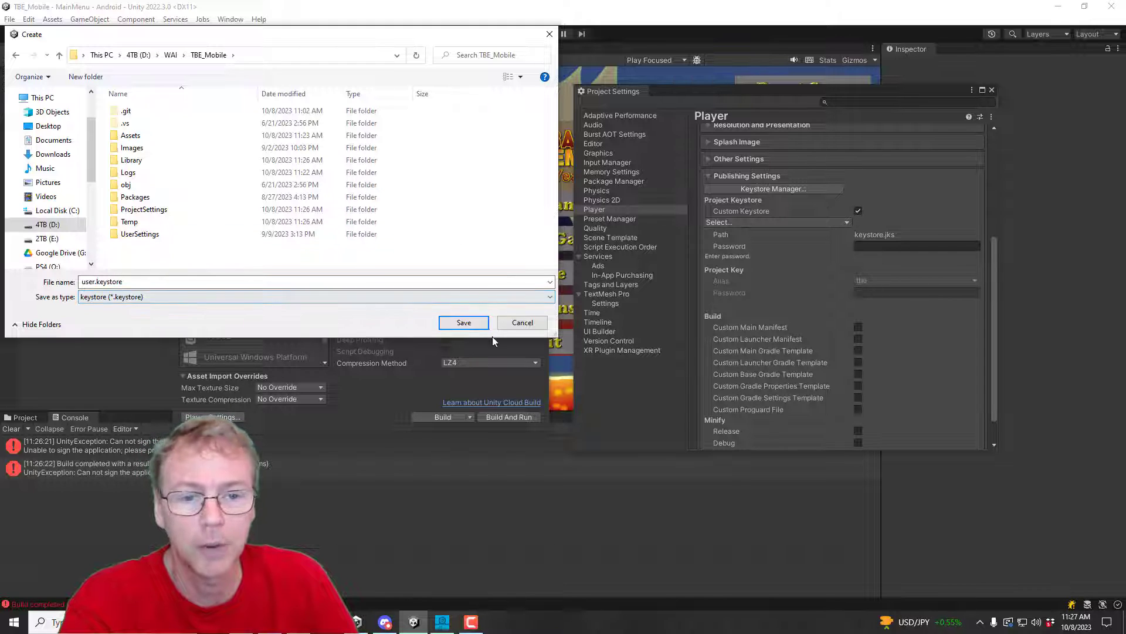
{"action": "key", "text": "Down"}
{"action": "key", "text": "Down"}
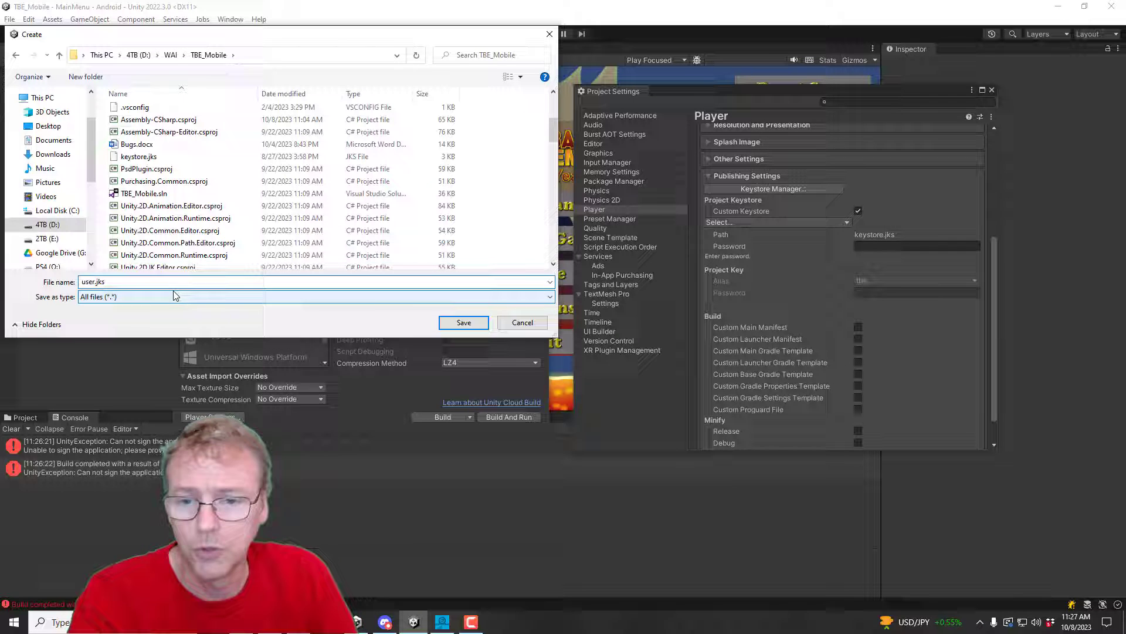
{"action": "left_click", "coordinate": [458, 323]}
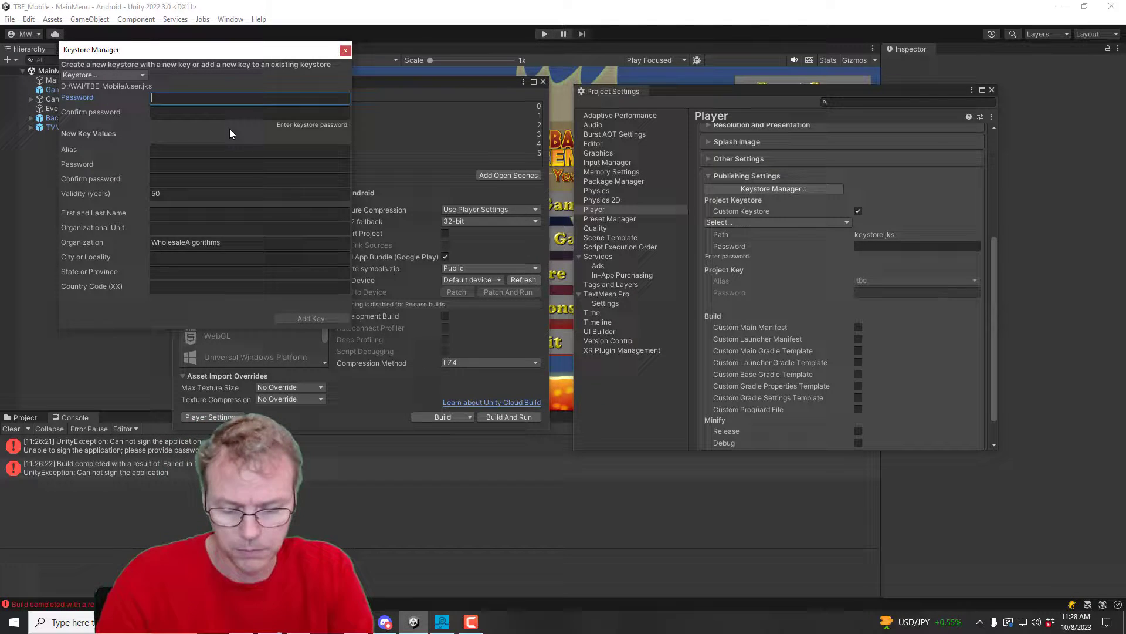
Step: Enter and confirm the new keystore's password
{"action": "type", "text": "********"}
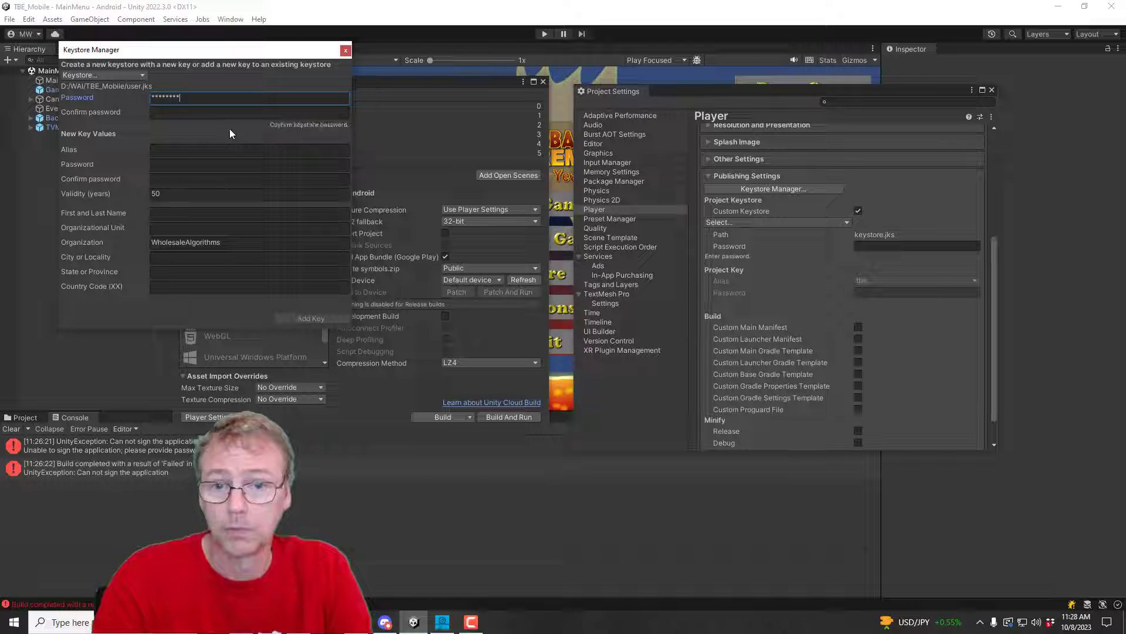
{"action": "key", "text": "Tab"}
{"action": "type", "text": "********"}
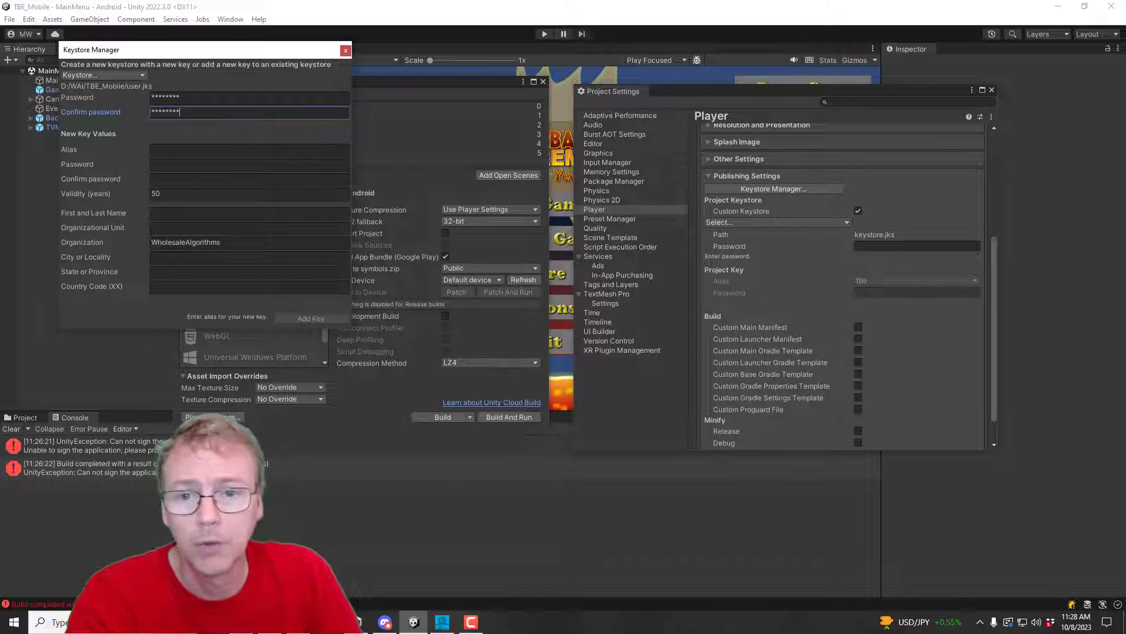
Step: Add a key named alias with its password entered and confirmed
{"action": "left_click", "coordinate": [178, 153]}
{"action": "type", "text": "all"}
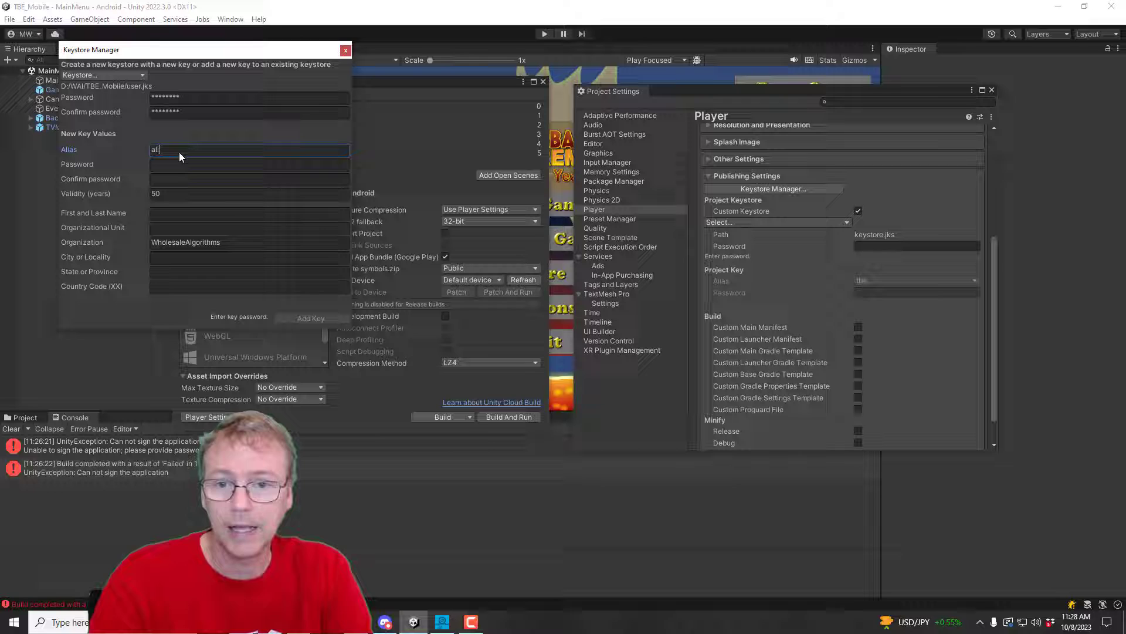
{"action": "left_click", "coordinate": [174, 167]}
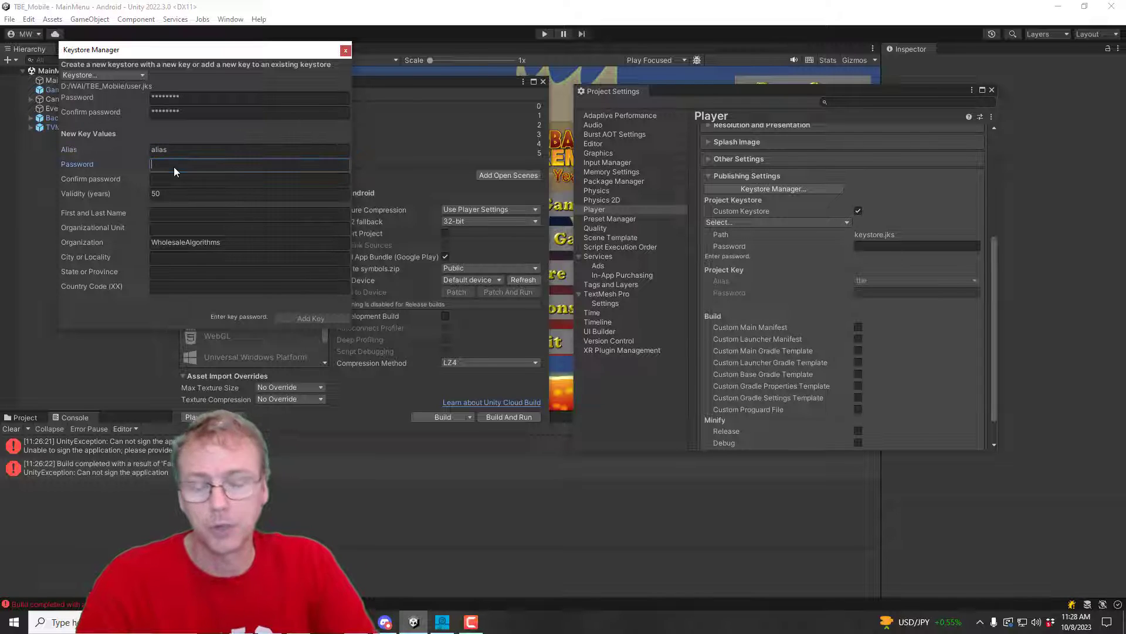
{"action": "type", "text": "**"}
{"action": "key", "text": "BackSpace"}
{"action": "key", "text": "BackSpace"}
{"action": "key", "text": "BackSpace"}
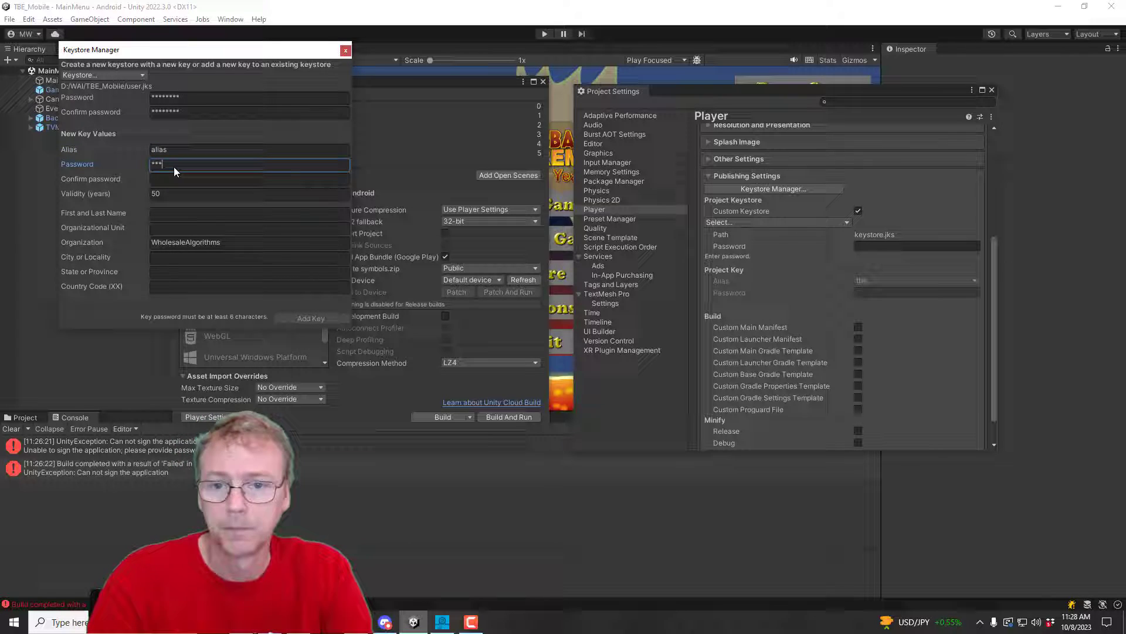
{"action": "type", "text": "****"}
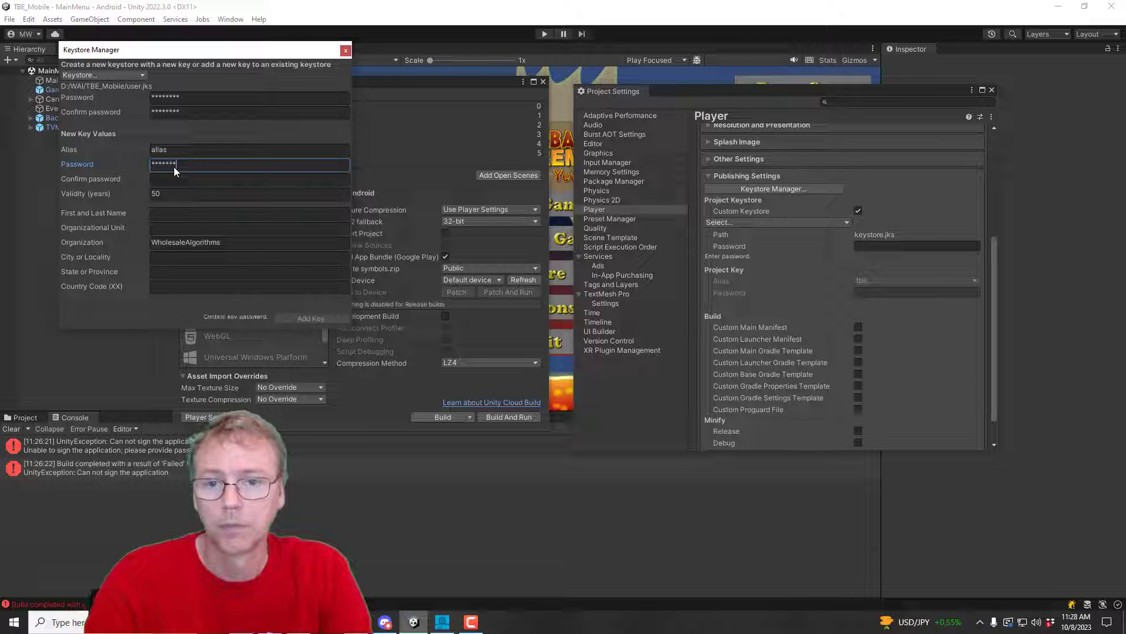
{"action": "key", "text": "Tab"}
{"action": "type", "text": "**"}
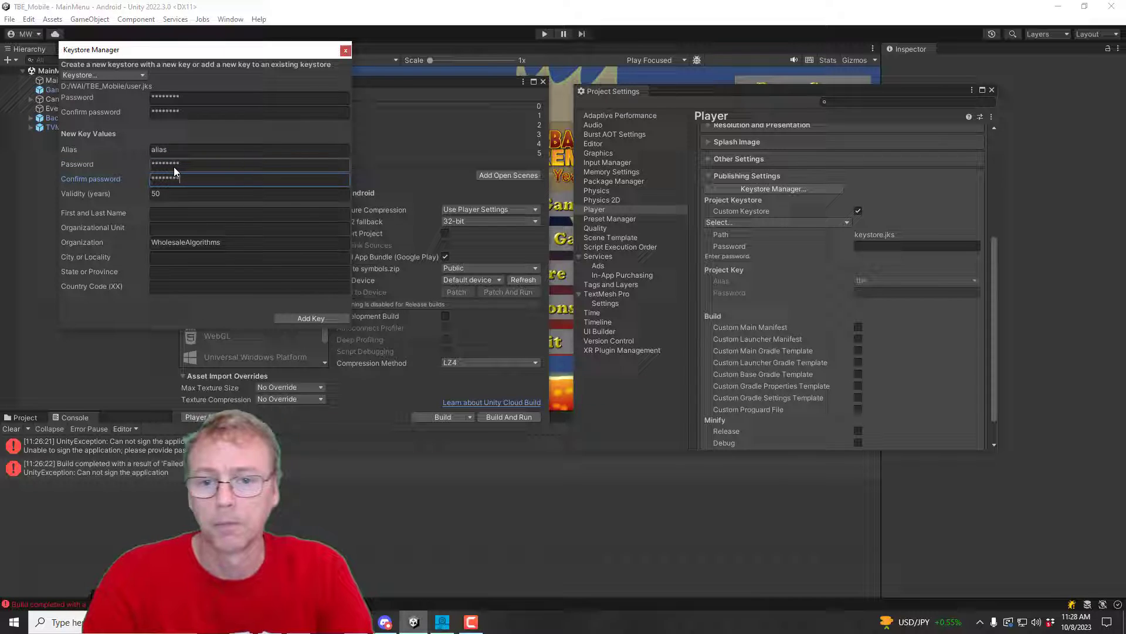
{"action": "left_click", "coordinate": [299, 320]}
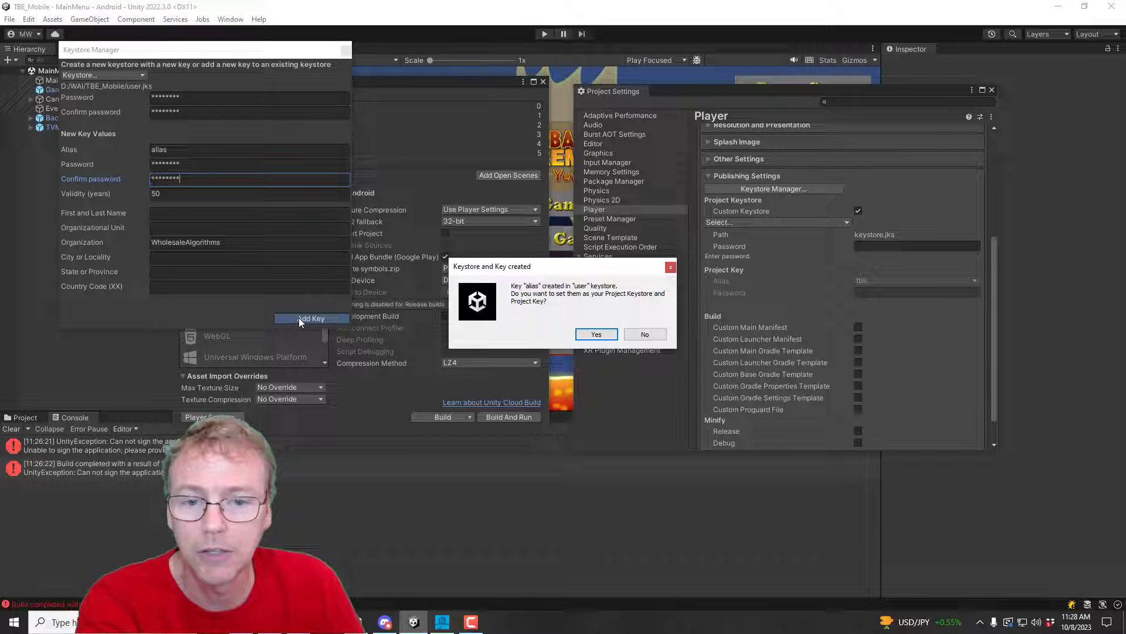
Step: Accept user.jks as project keystore, enter its password, pick key alias and its password
{"action": "left_click", "coordinate": [596, 335]}
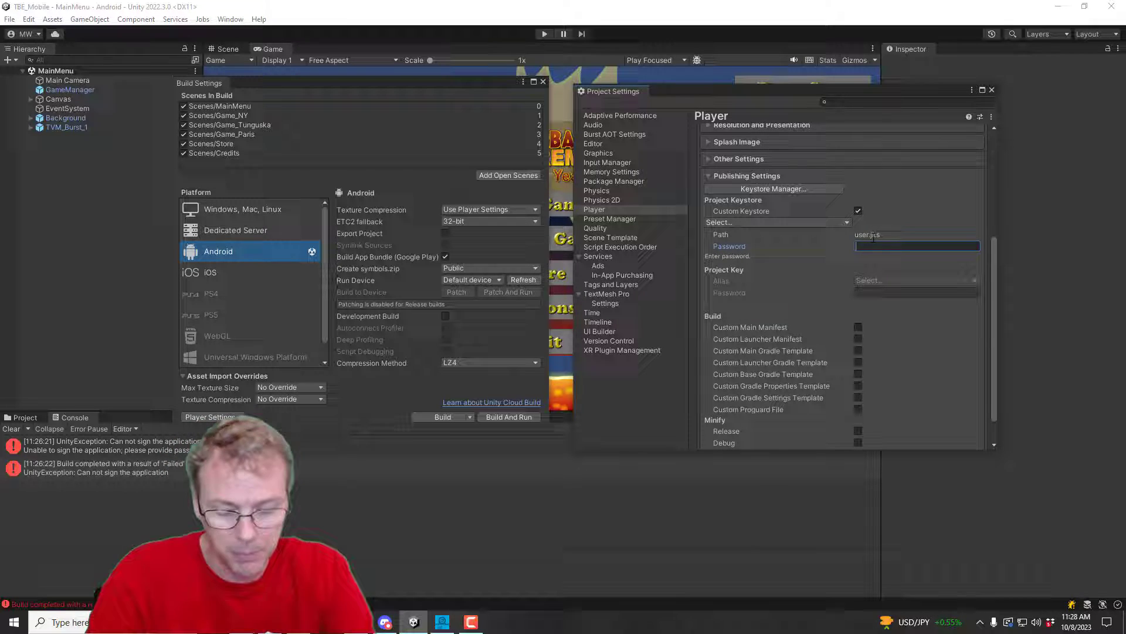
{"action": "type", "text": "********"}
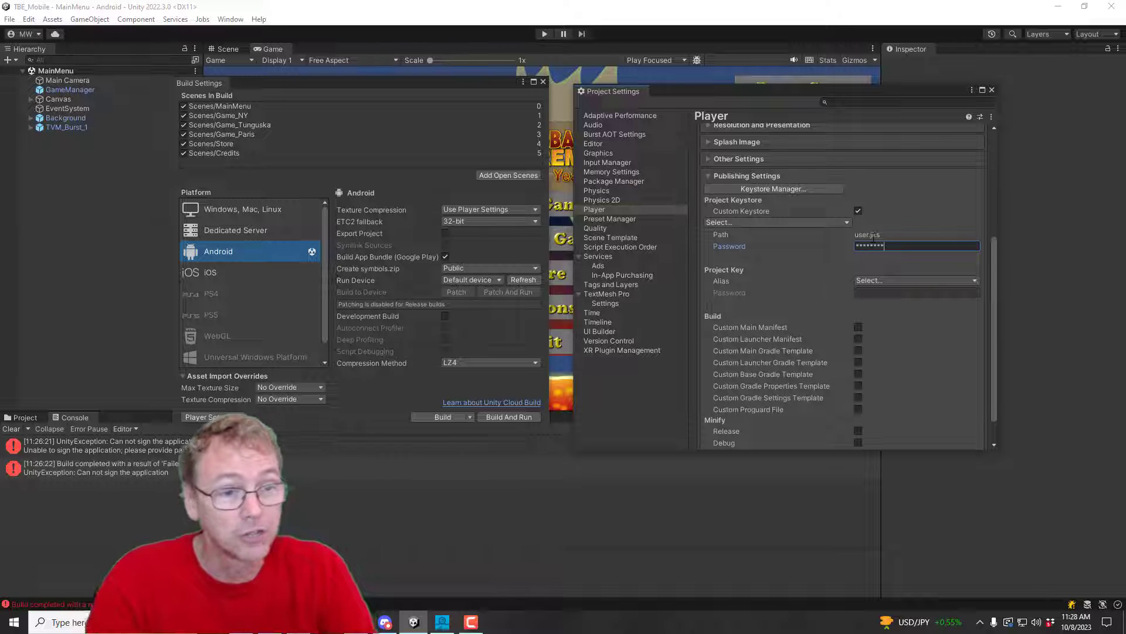
{"action": "left_click", "coordinate": [885, 280]}
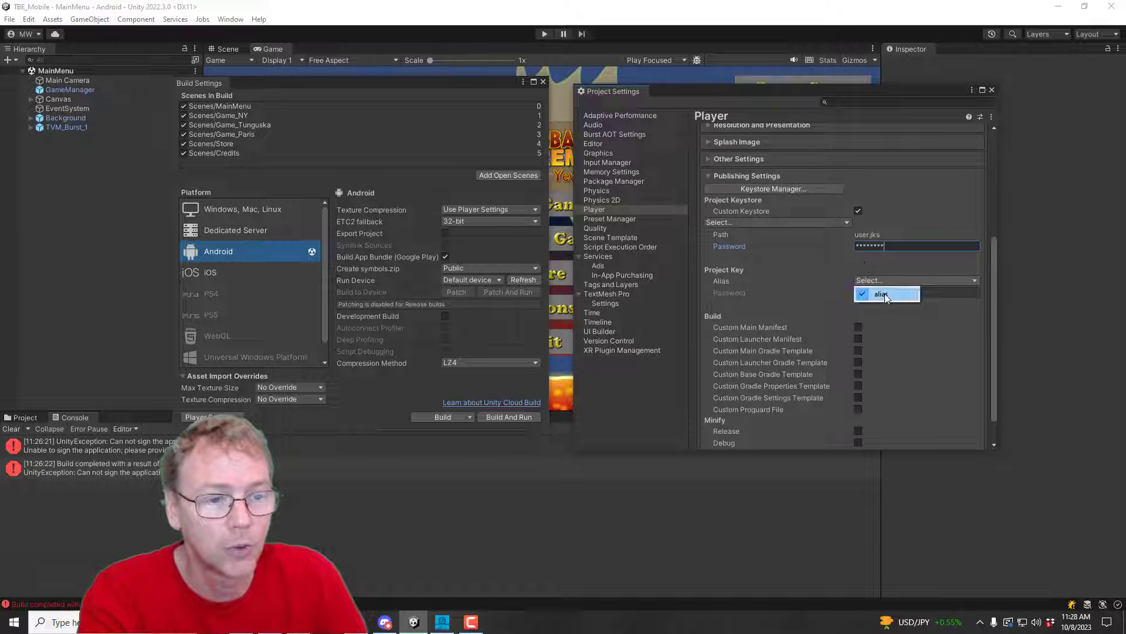
{"action": "left_click", "coordinate": [886, 294]}
{"action": "left_click", "coordinate": [874, 293]}
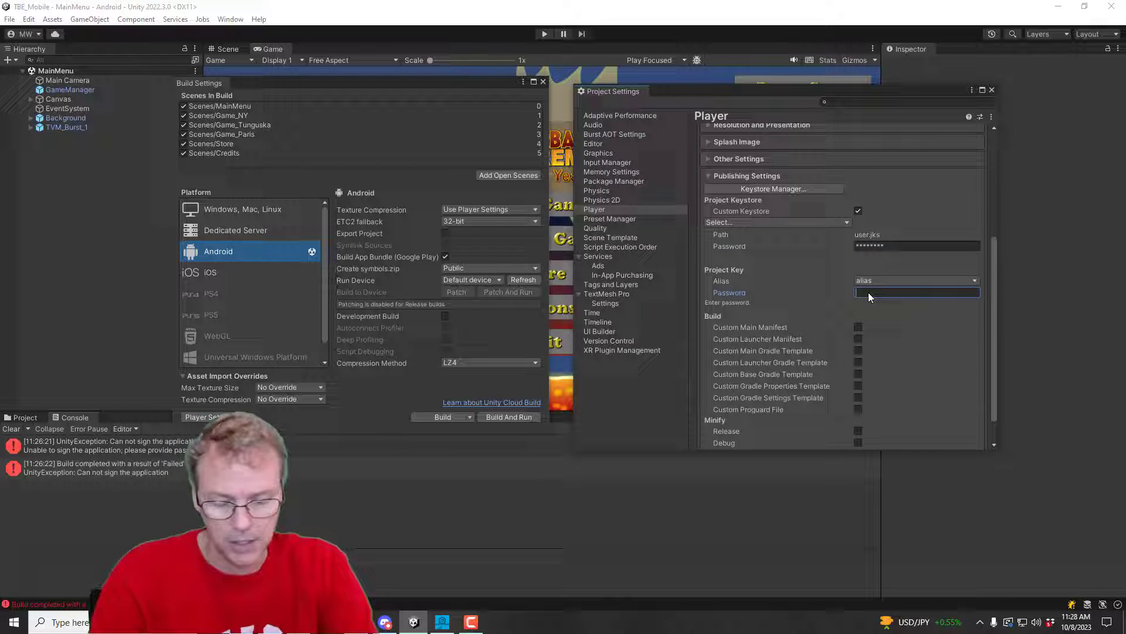
{"action": "type", "text": "********"}
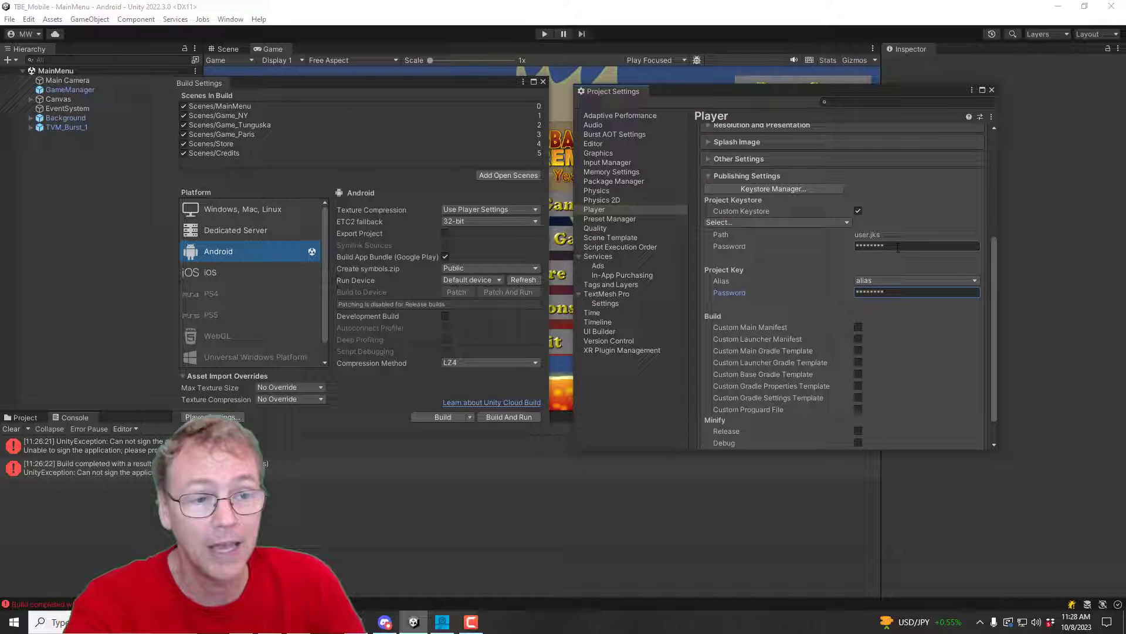
{"action": "left_click", "coordinate": [897, 247]}
{"action": "left_click", "coordinate": [867, 293]}
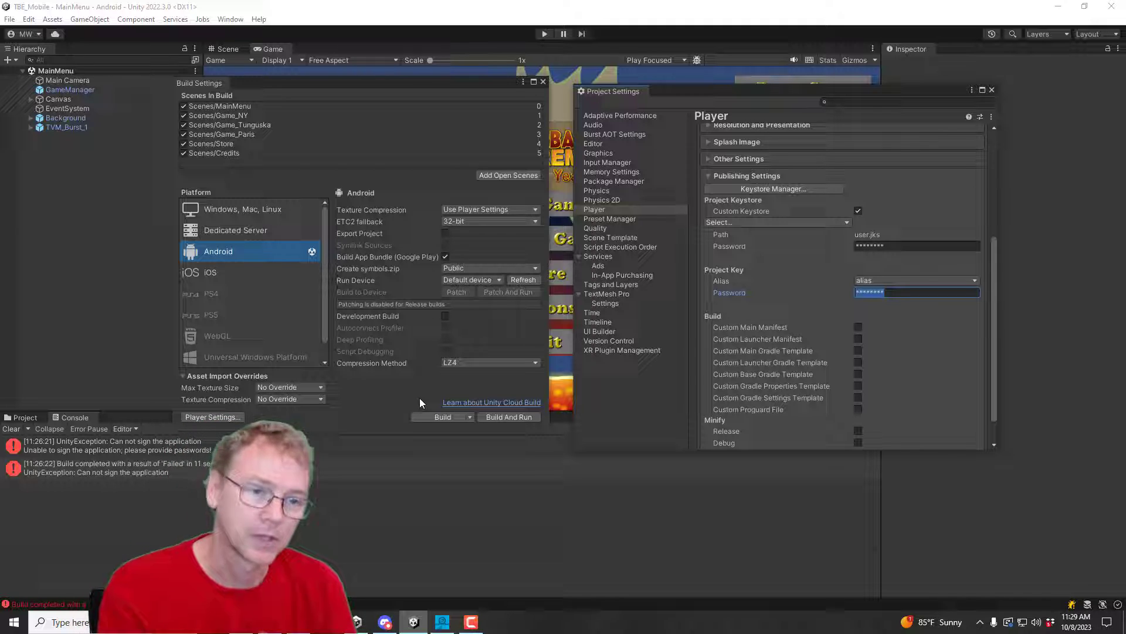
Step: Close Project Settings and build the signed bundle tbe_231008b.aab
{"action": "left_click", "coordinate": [992, 91]}
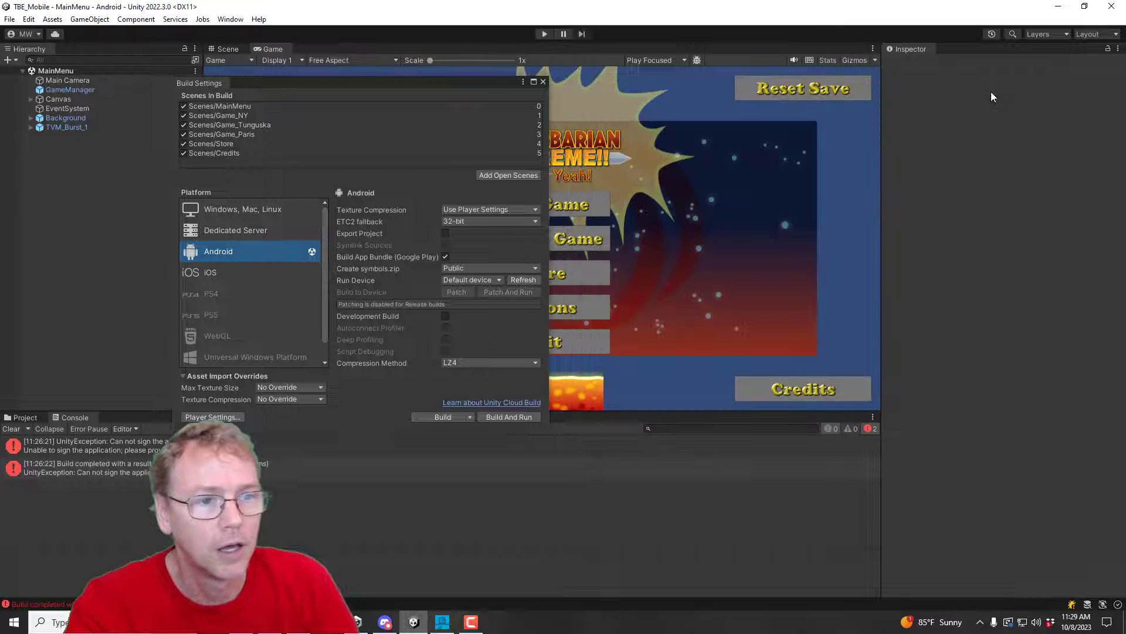
{"action": "left_click", "coordinate": [442, 417]}
{"action": "left_click", "coordinate": [135, 284]}
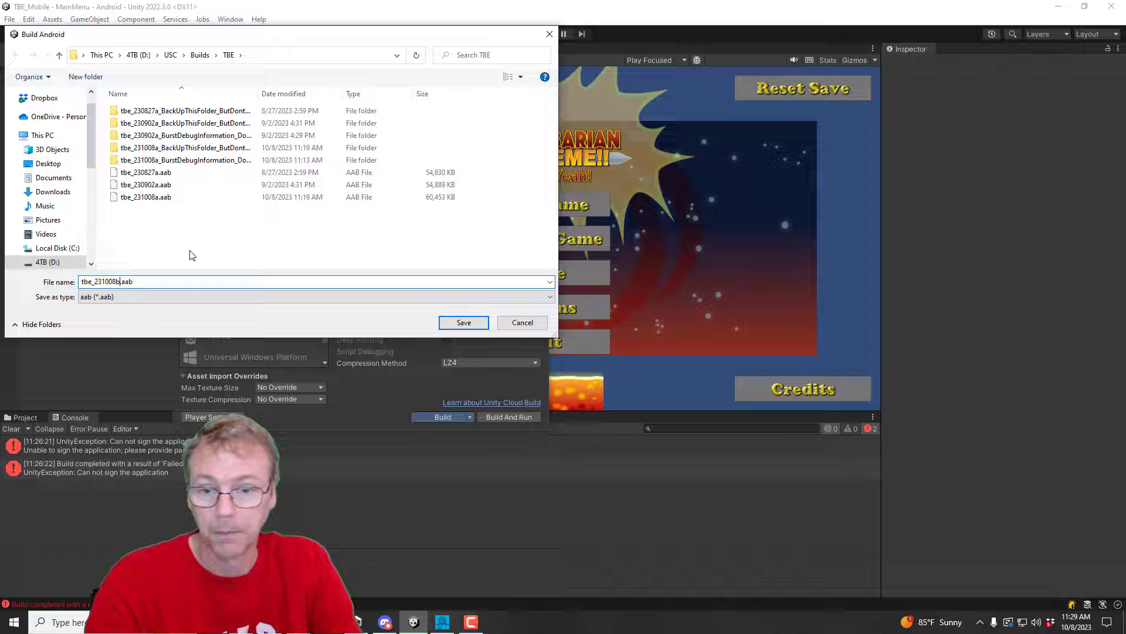
{"action": "key", "text": "Return"}
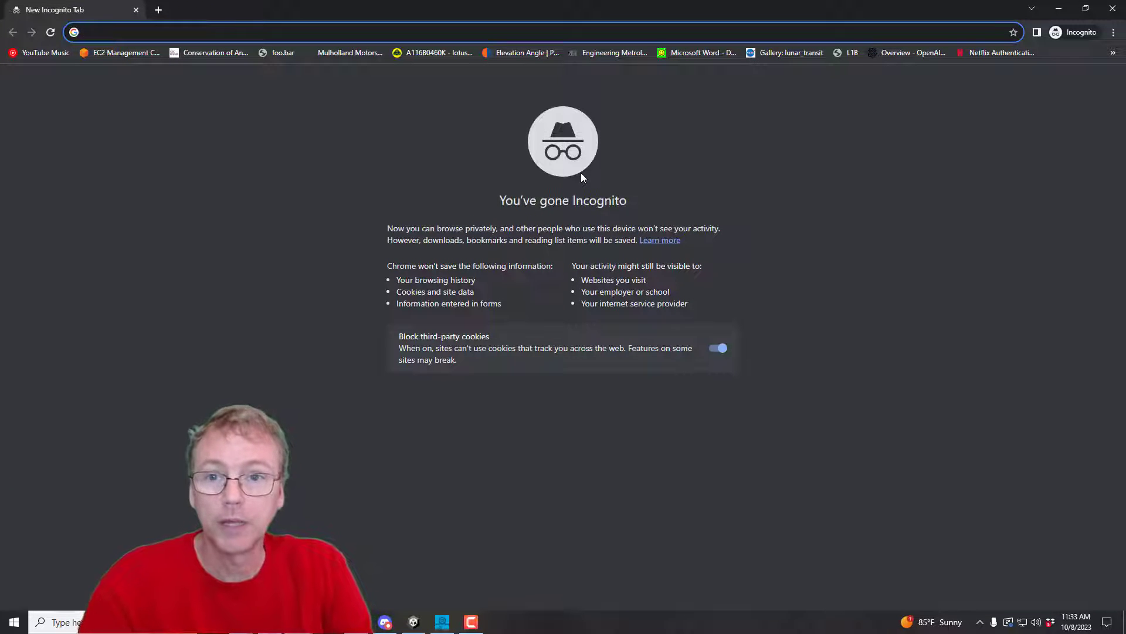
Step: Search 'google play', open the Play Console site and sign in
{"action": "type", "text": "google "}
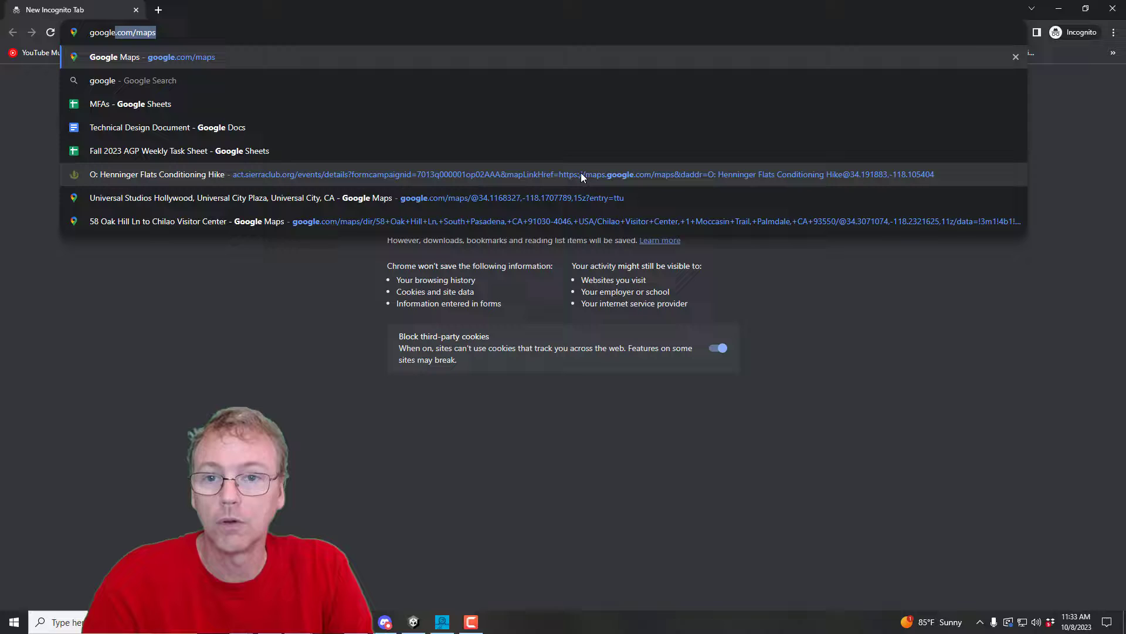
{"action": "type", "text": "play console"}
{"action": "key", "text": "Return"}
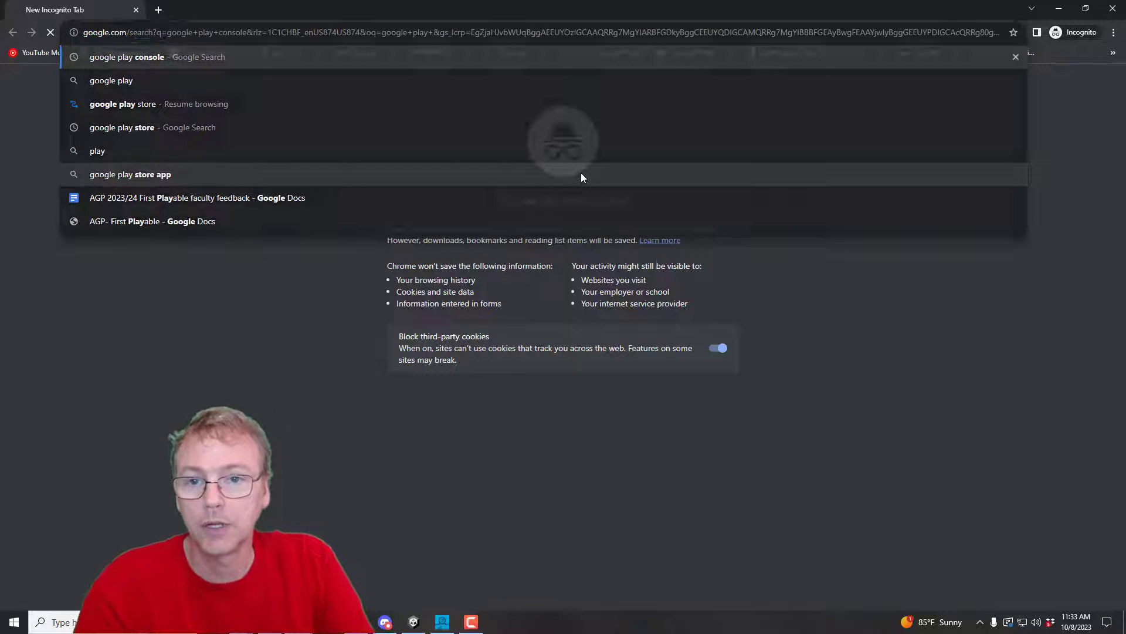
{"action": "left_click", "coordinate": [302, 208]}
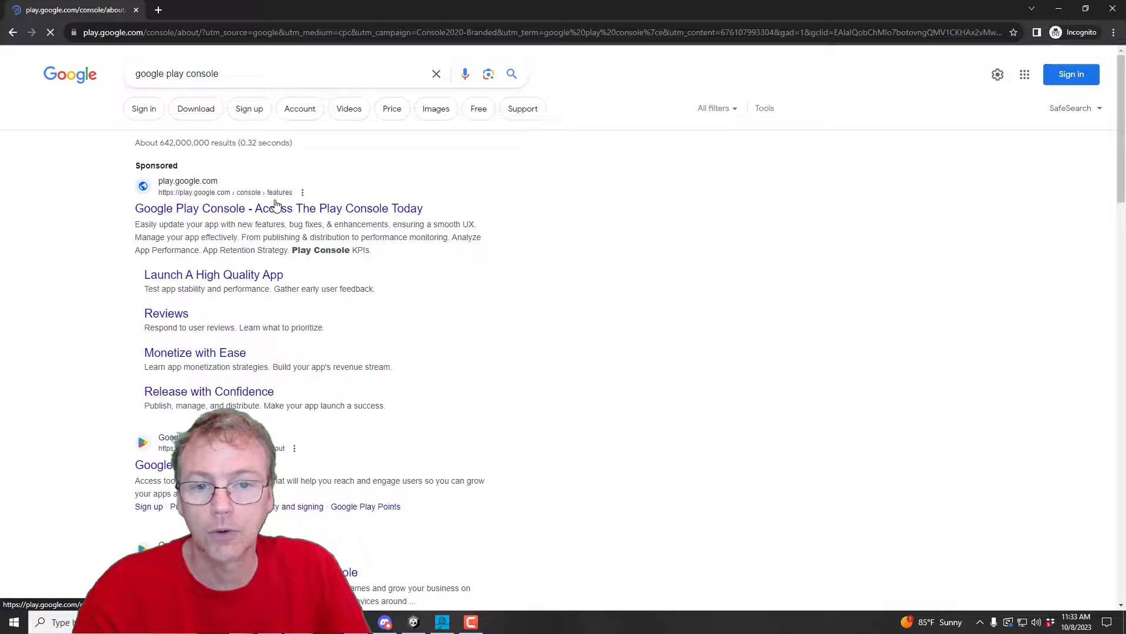
{"action": "left_click", "coordinate": [1056, 73]}
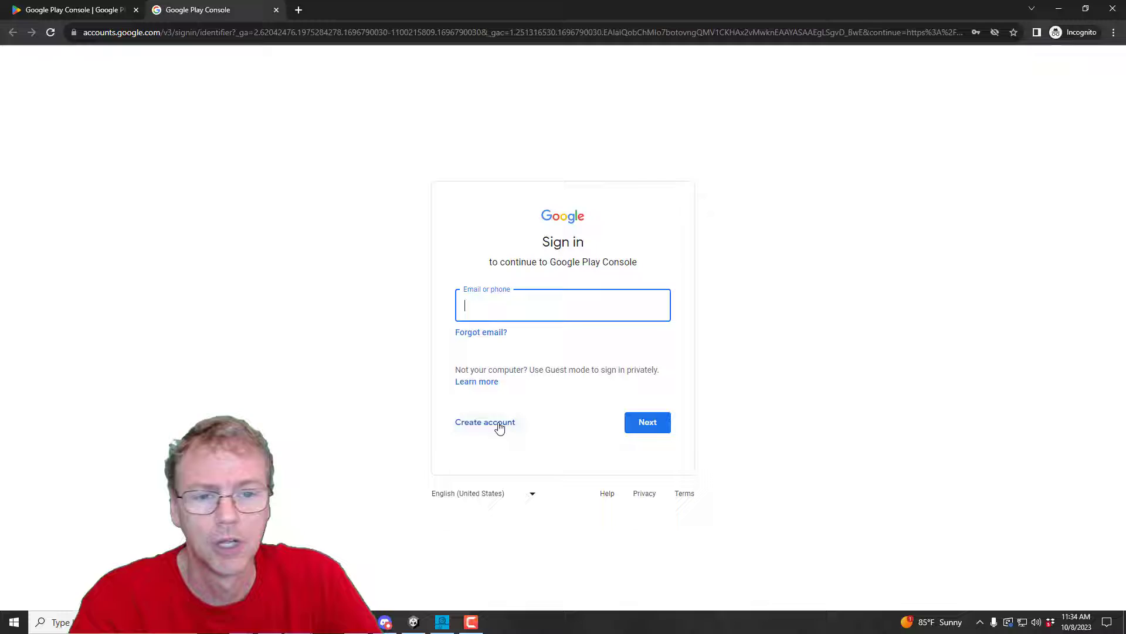
{"action": "left_click", "coordinate": [724, 389]}
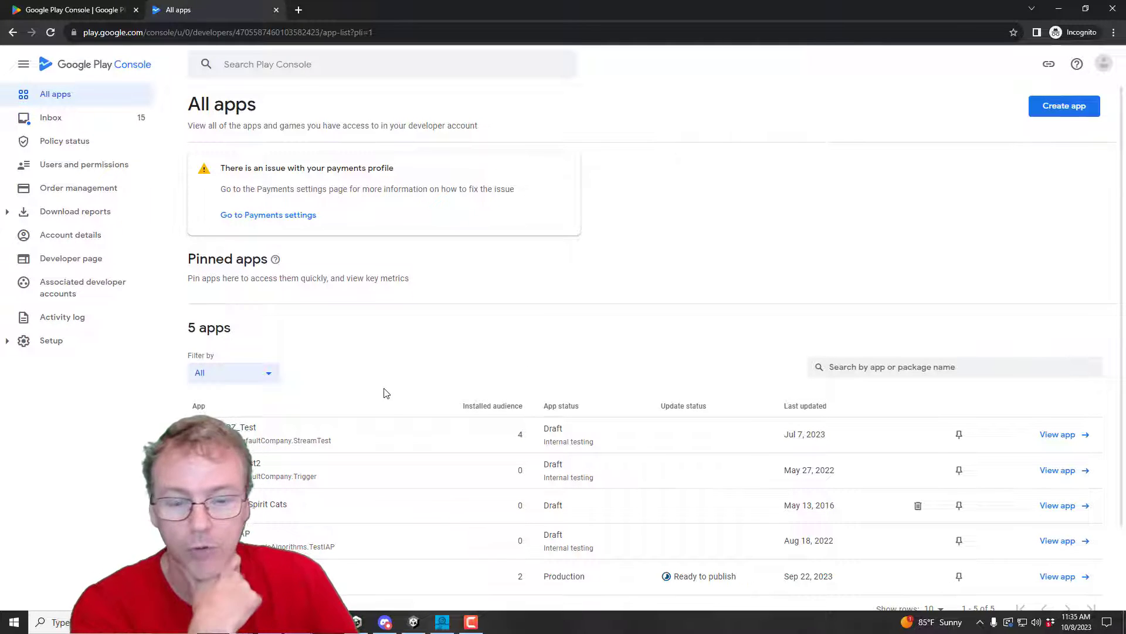
Step: Start a new Play Console app named ExampleUnityGame
{"action": "left_click", "coordinate": [1062, 110]}
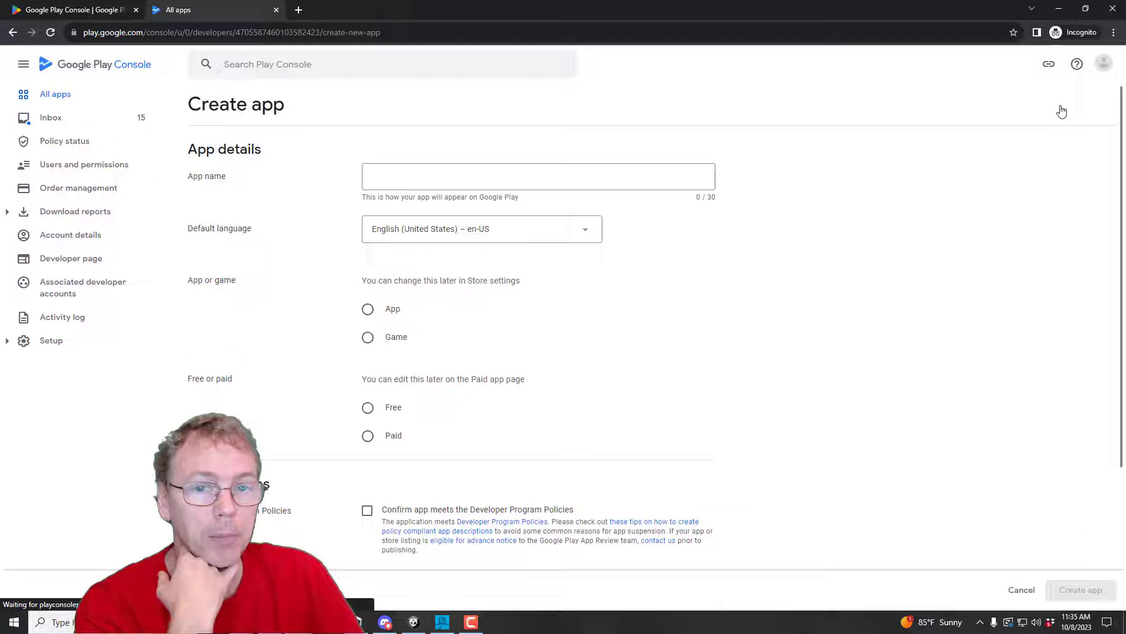
{"action": "left_click", "coordinate": [392, 178]}
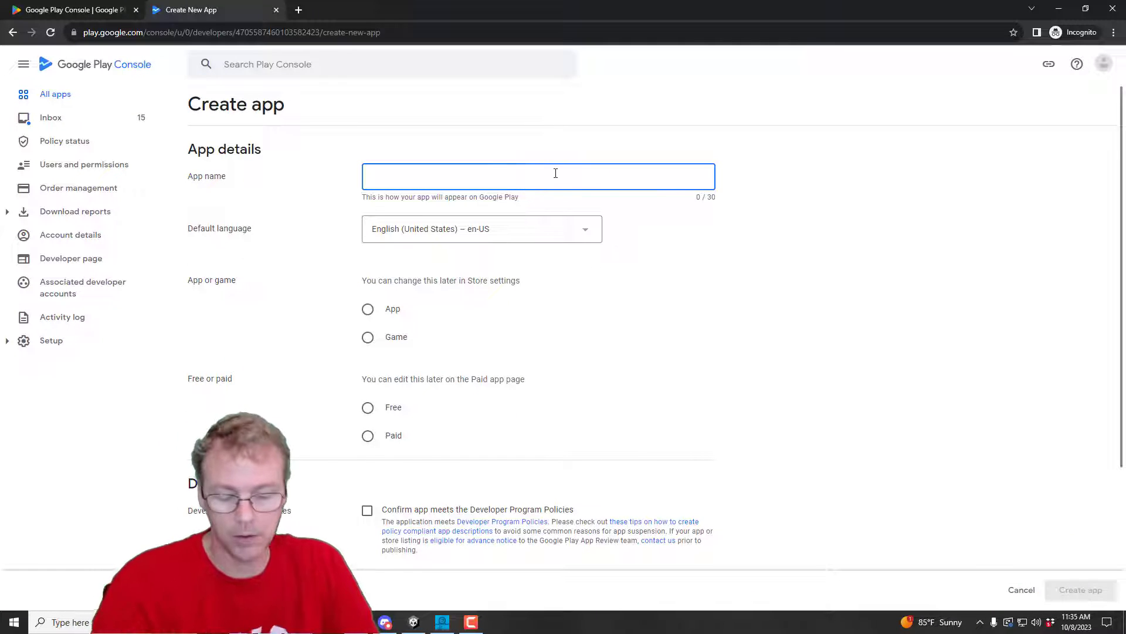
{"action": "type", "text": "ExampleU"}
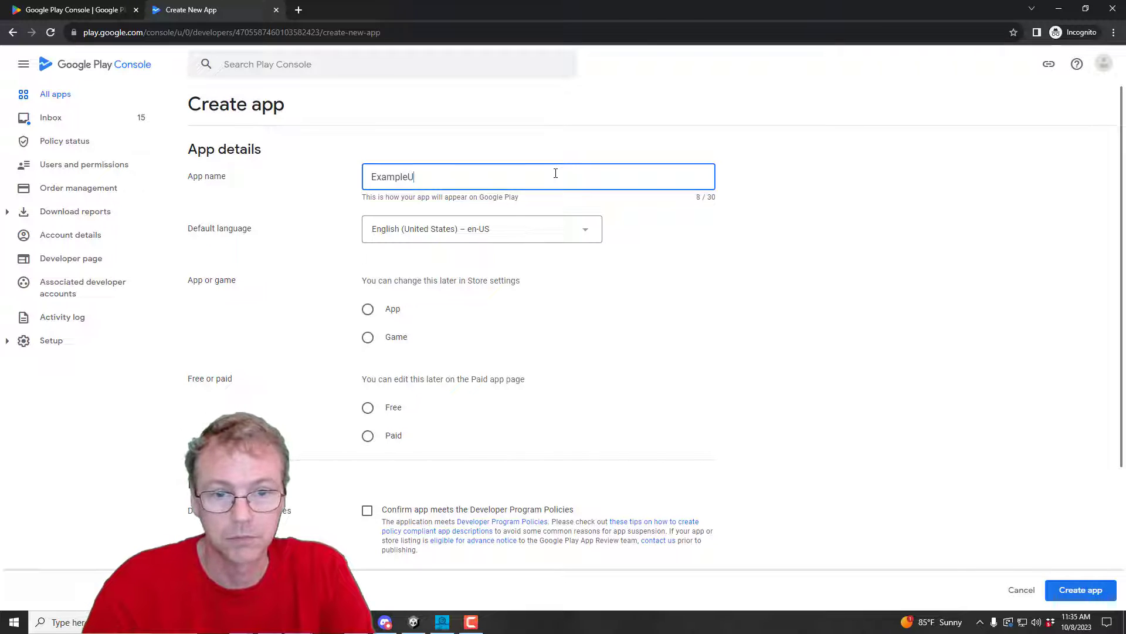
{"action": "type", "text": "nityGame"}
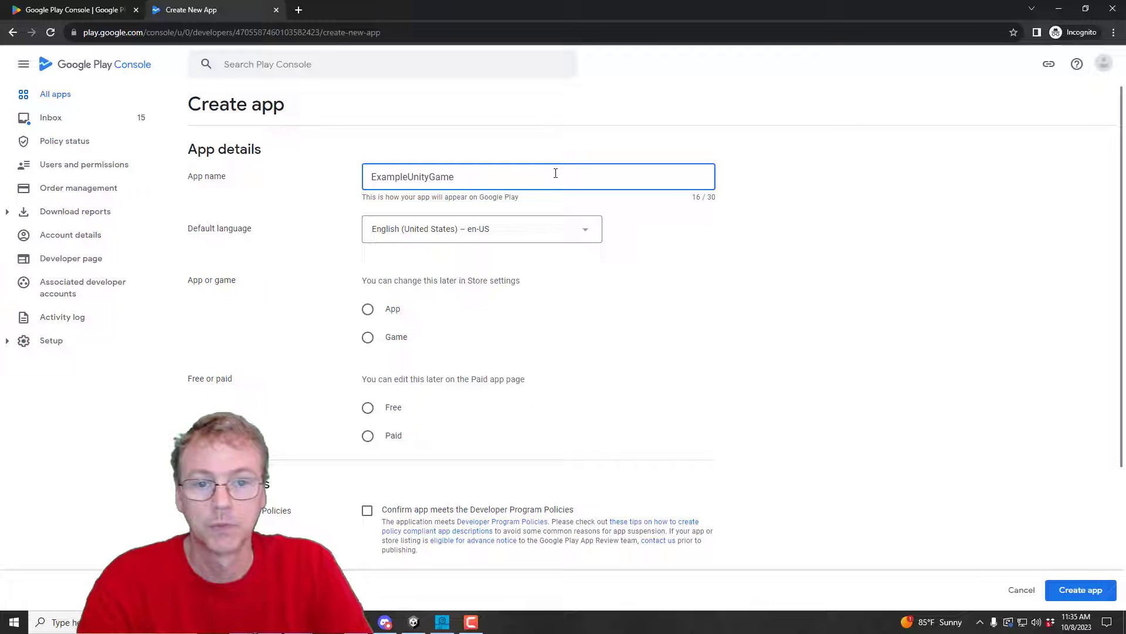
Step: Make it a free game, accept the Developer Program Policies and US export laws declarations, and create the app
{"action": "left_click", "coordinate": [368, 337]}
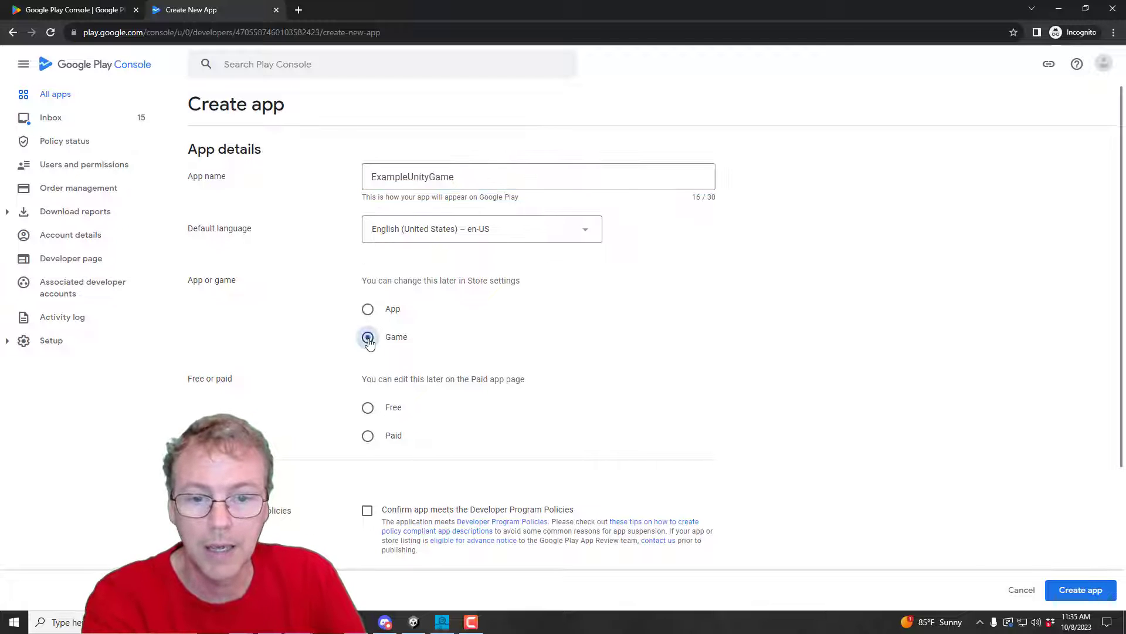
{"action": "left_click", "coordinate": [367, 407]}
{"action": "scroll", "coordinate": [784, 319], "scroll_direction": "down", "scroll_amount": 5}
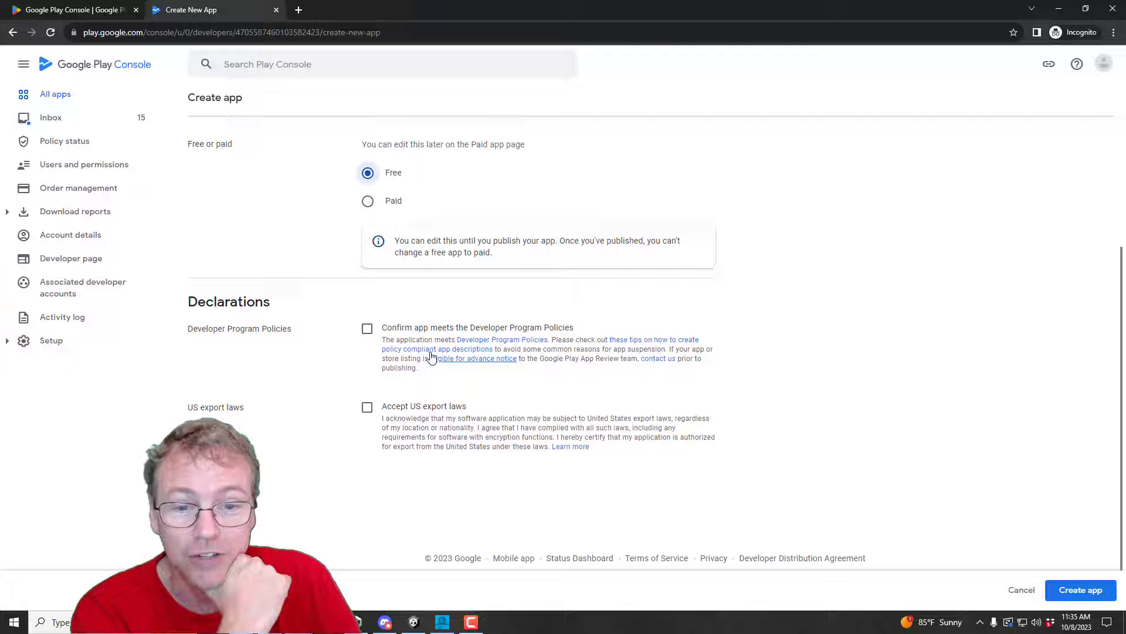
{"action": "left_click", "coordinate": [368, 329]}
{"action": "left_click", "coordinate": [368, 407]}
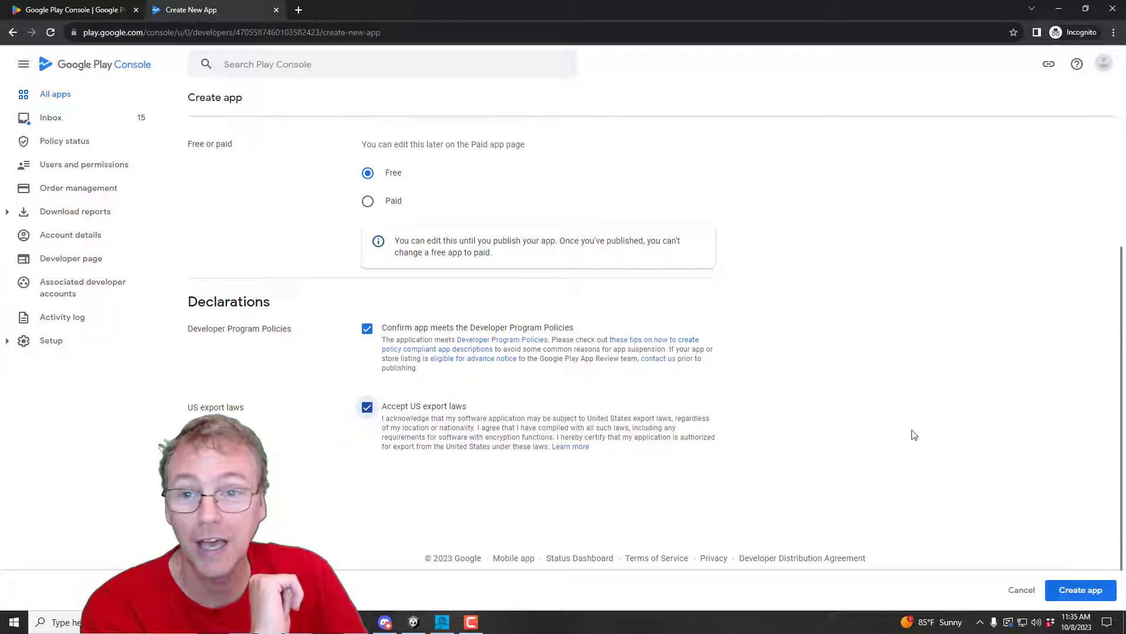
{"action": "left_click", "coordinate": [1076, 594]}
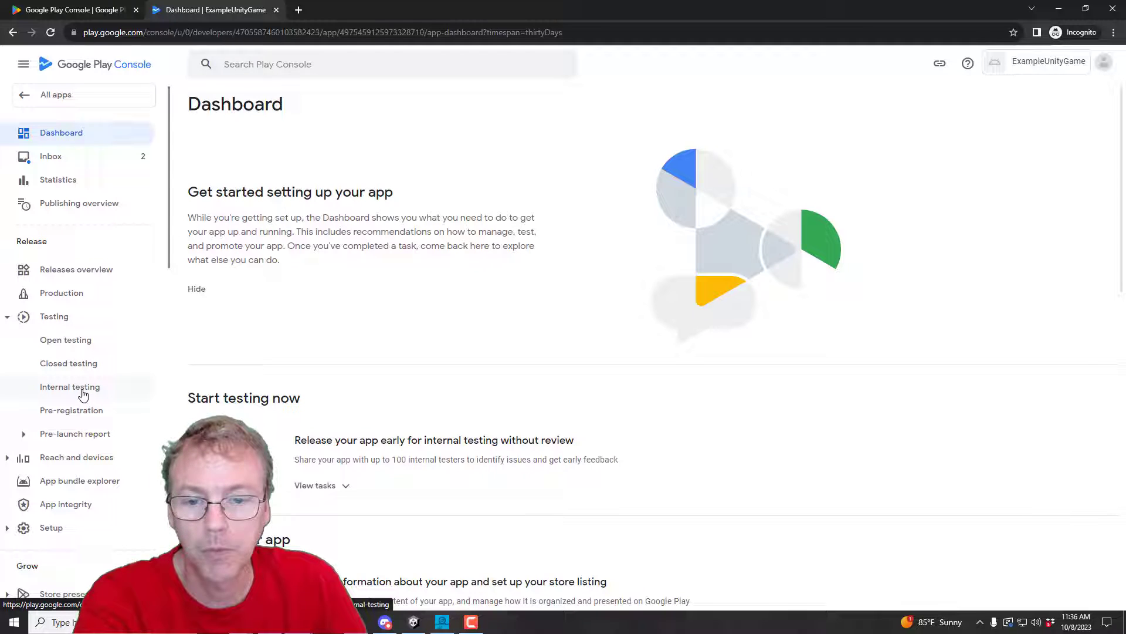
Step: Create a new internal testing release using a Google-generated app signing key
{"action": "left_click", "coordinate": [84, 393]}
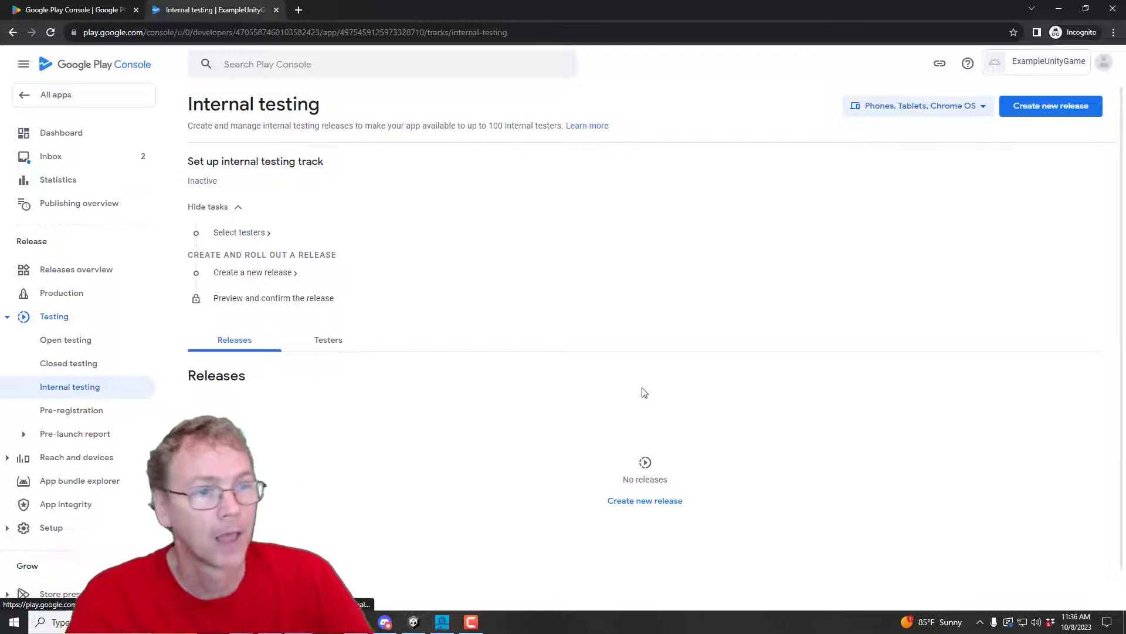
{"action": "left_click", "coordinate": [1038, 110]}
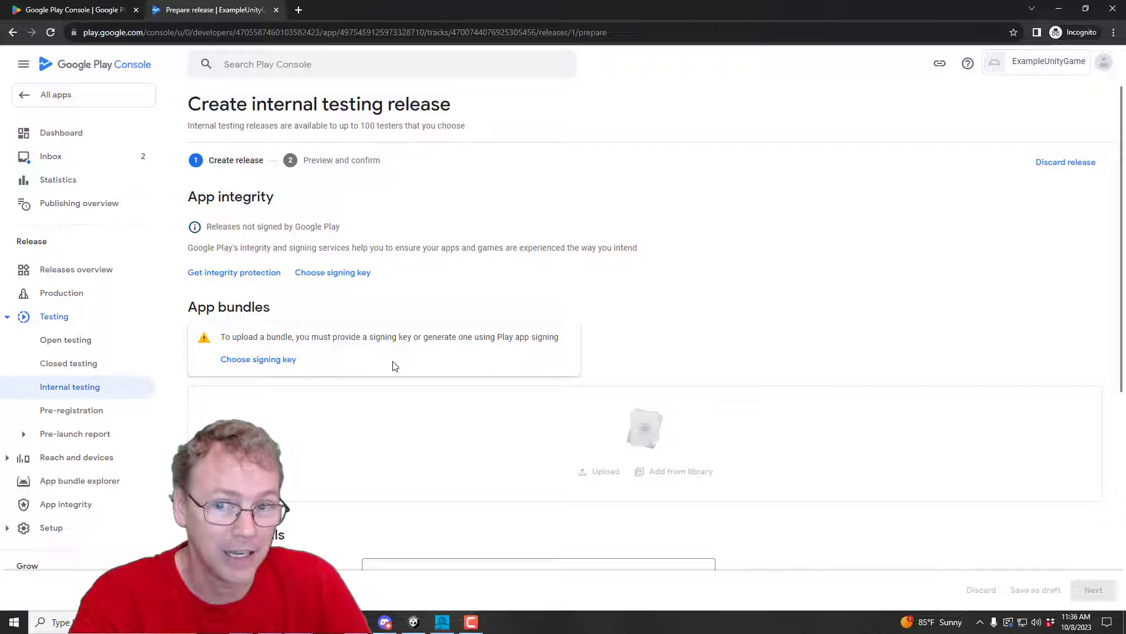
{"action": "left_click", "coordinate": [264, 360]}
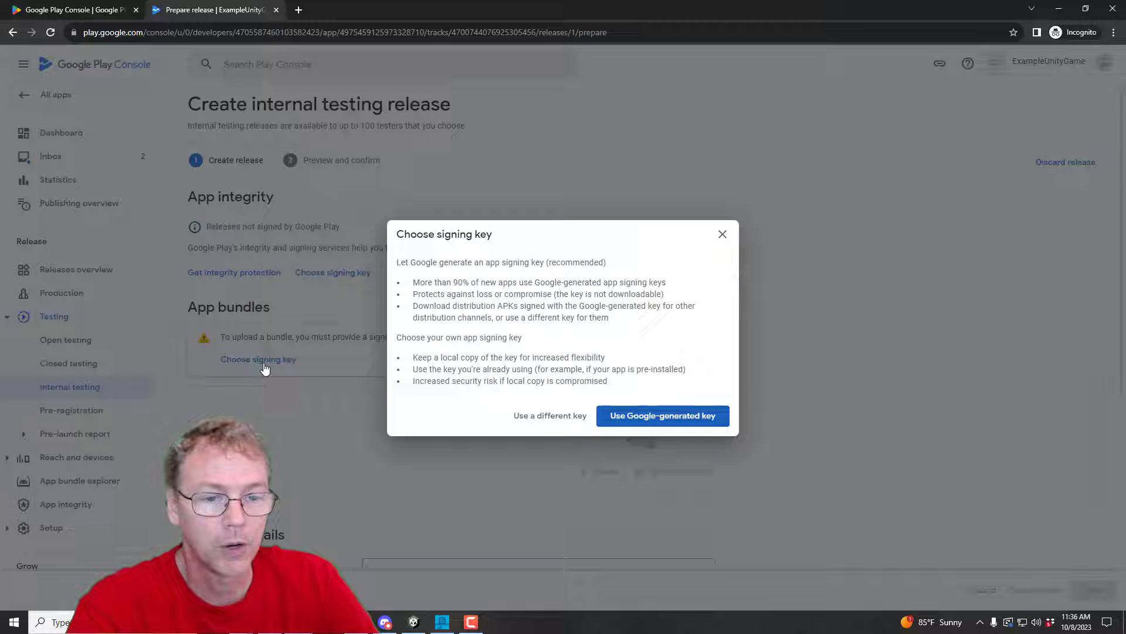
{"action": "left_click", "coordinate": [662, 419]}
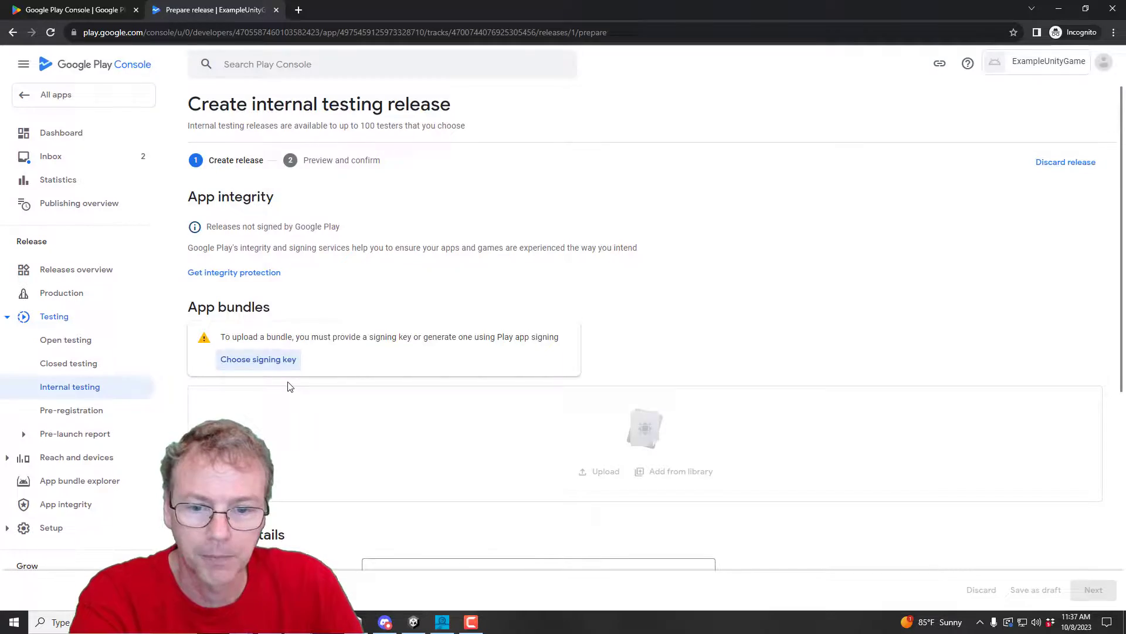
Step: Drag tbe_231008b.aab from the TBE builds folder into the release's app bundles
{"action": "left_click", "coordinate": [241, 622]}
{"action": "left_click", "coordinate": [305, 572]}
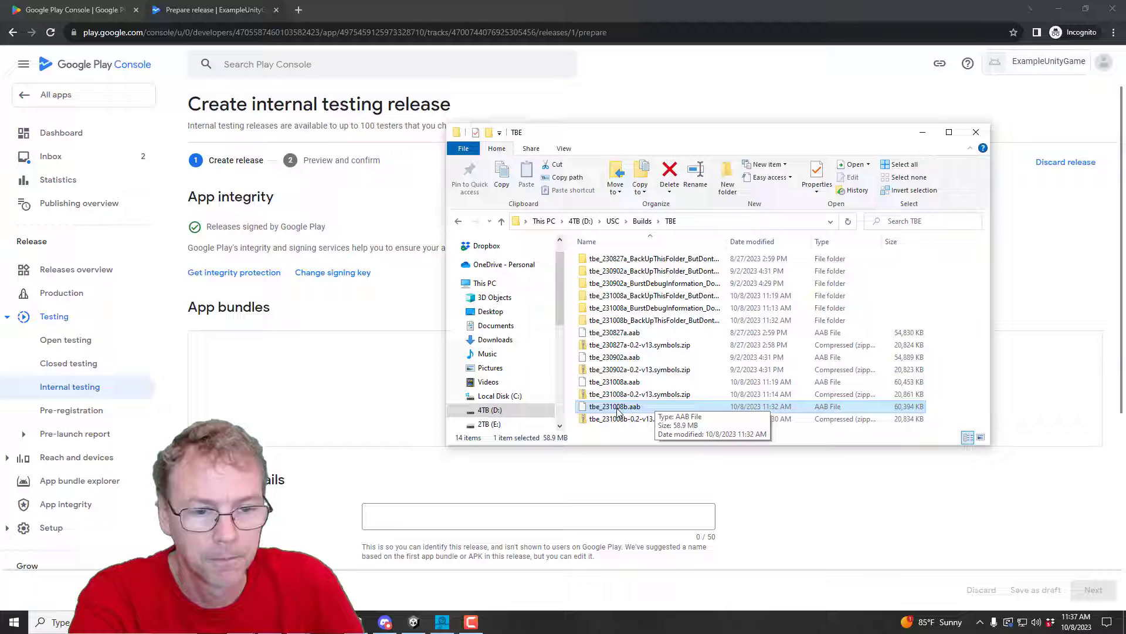
{"action": "left_click_drag", "start_coordinate": [623, 409], "coordinate": [384, 388]}
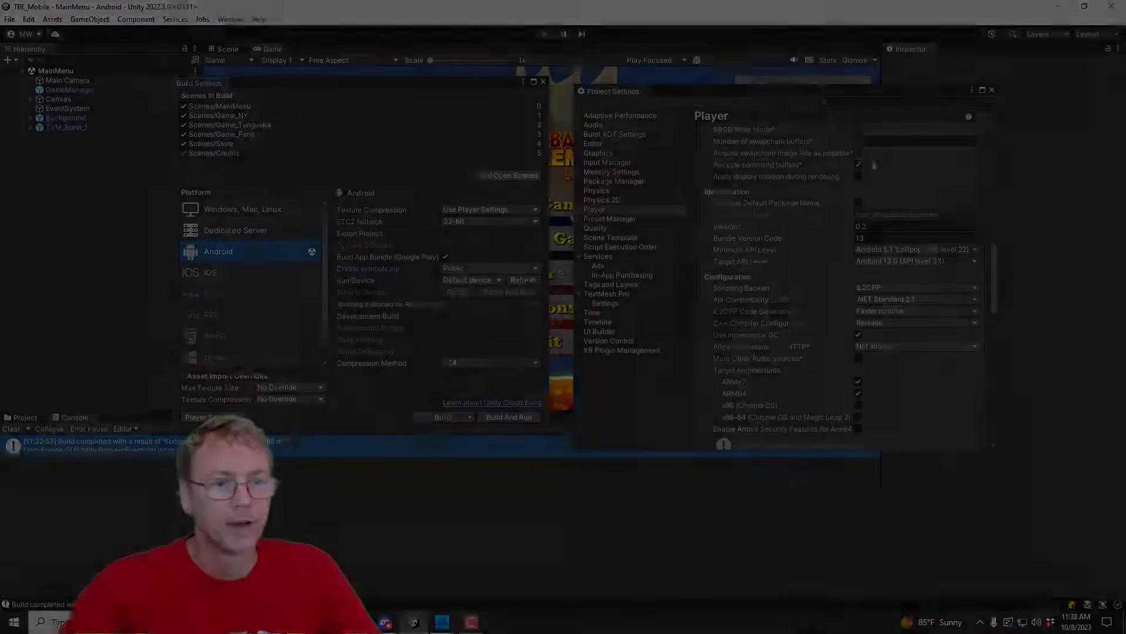
Step: Enter 14 as the Bundle Version Code under Player > Identification, replacing 13
{"action": "scroll", "coordinate": [941, 248], "scroll_direction": "up", "scroll_amount": 10}
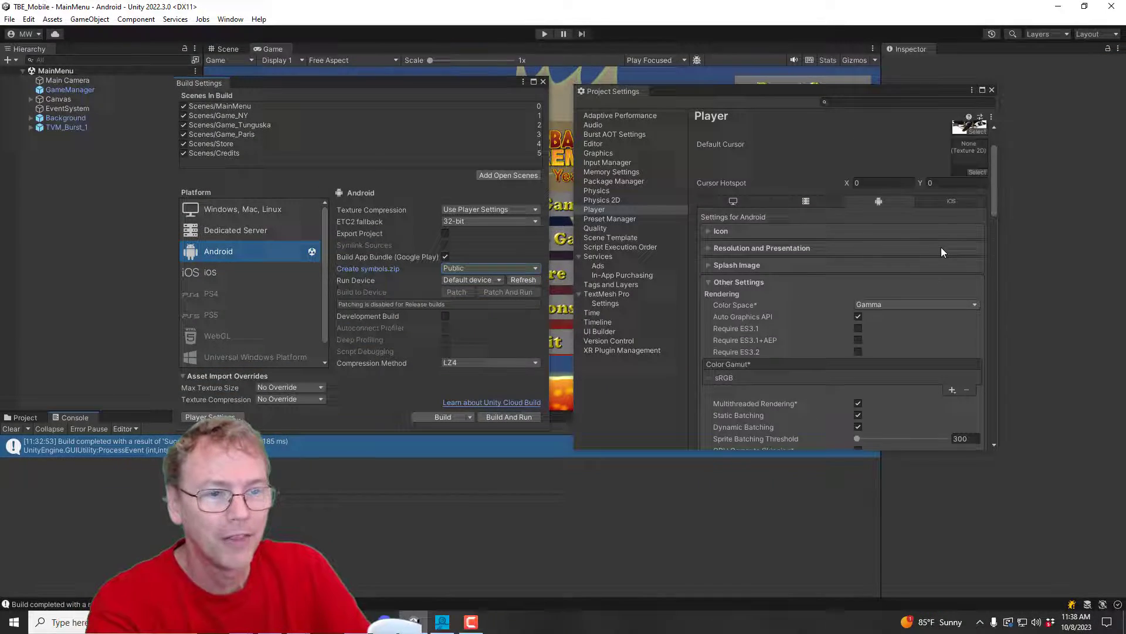
{"action": "left_click", "coordinate": [859, 157]}
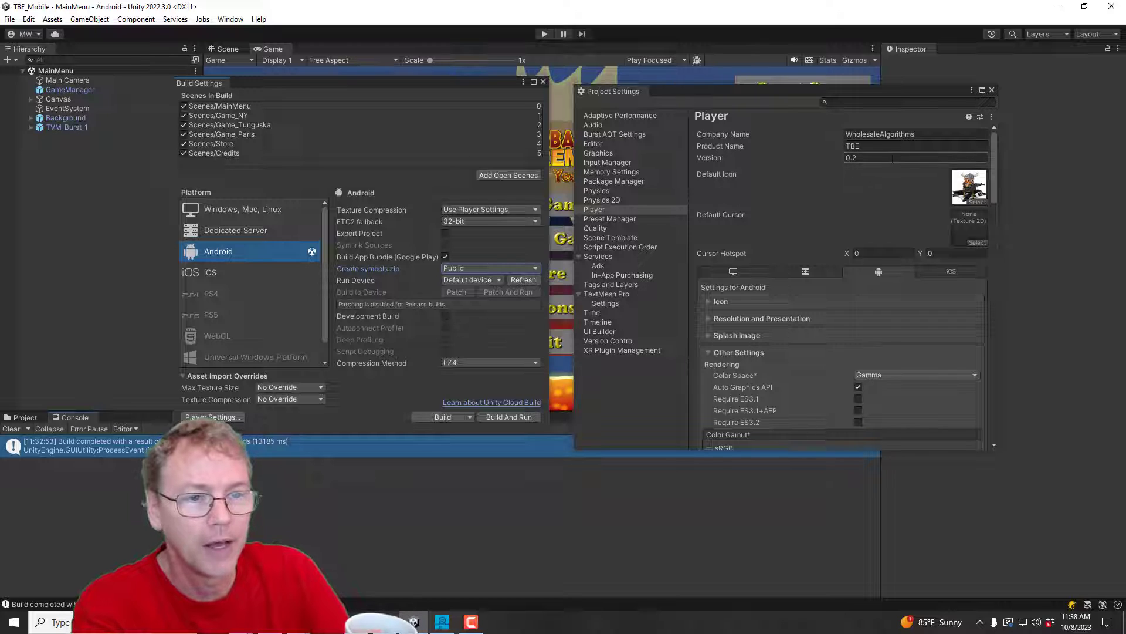
{"action": "scroll", "coordinate": [830, 201], "scroll_direction": "down", "scroll_amount": 15}
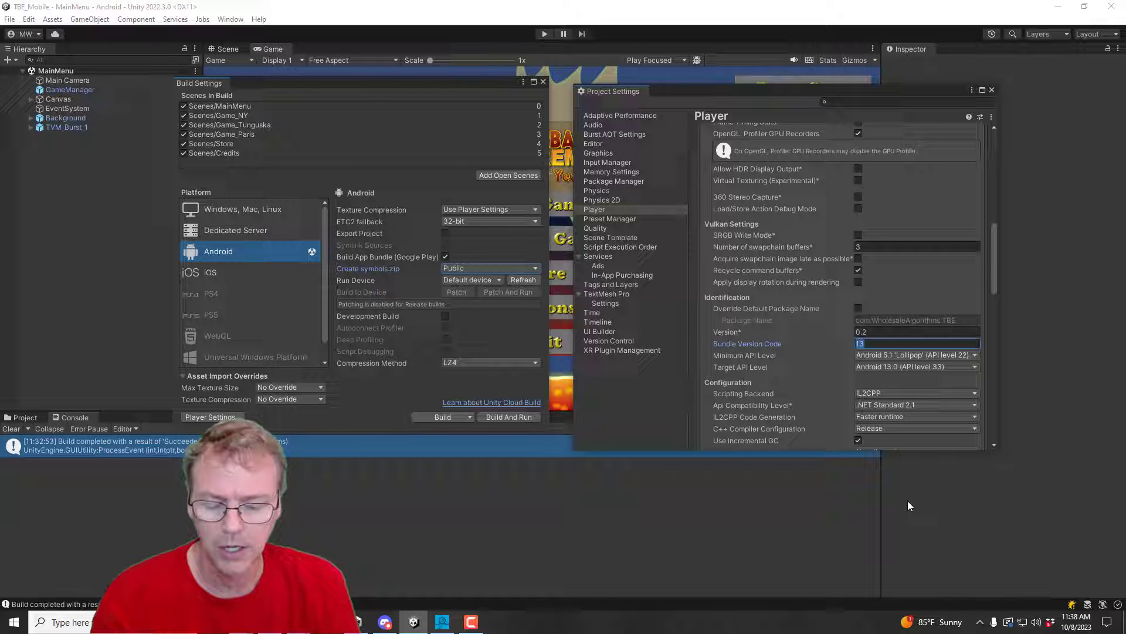
{"action": "type", "text": "14"}
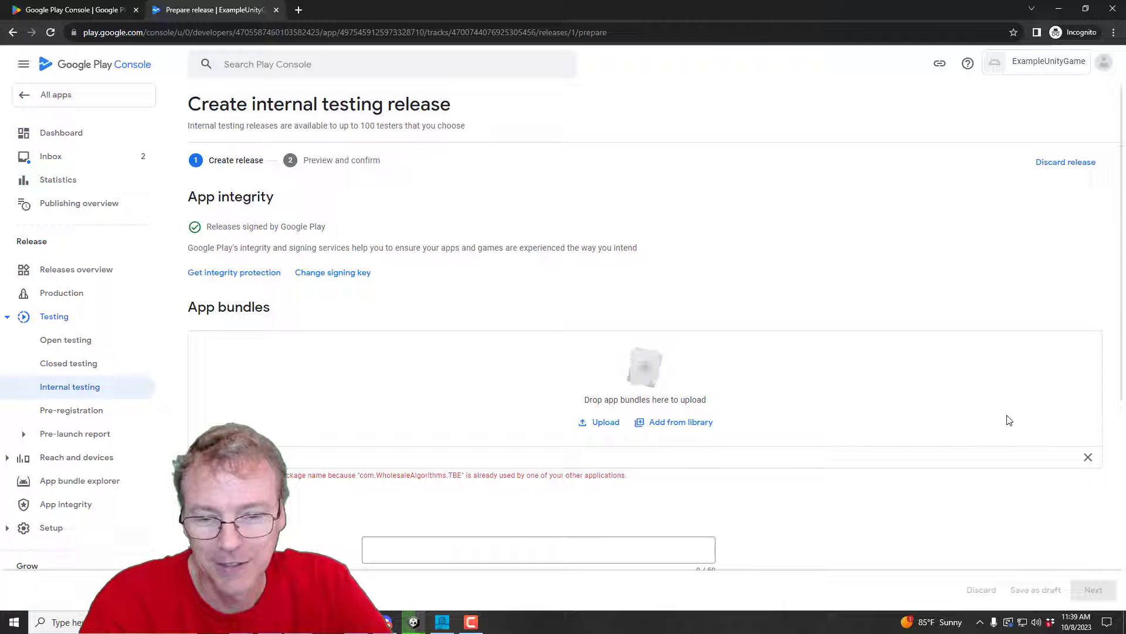
{"action": "key", "text": "alt+Tab"}
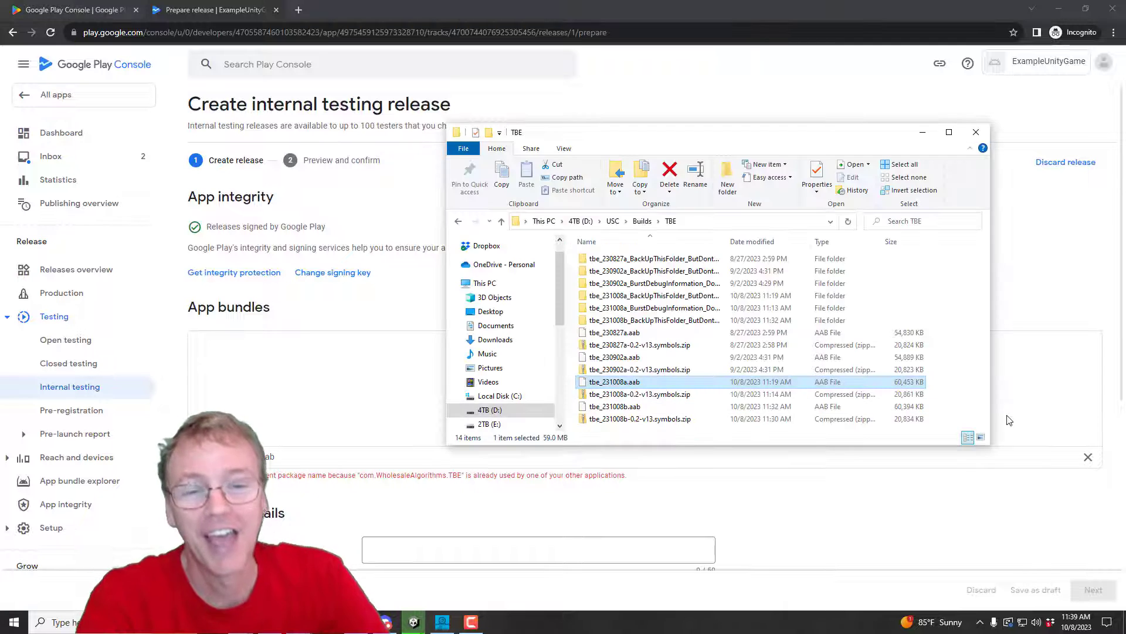
{"action": "left_click", "coordinate": [923, 132]}
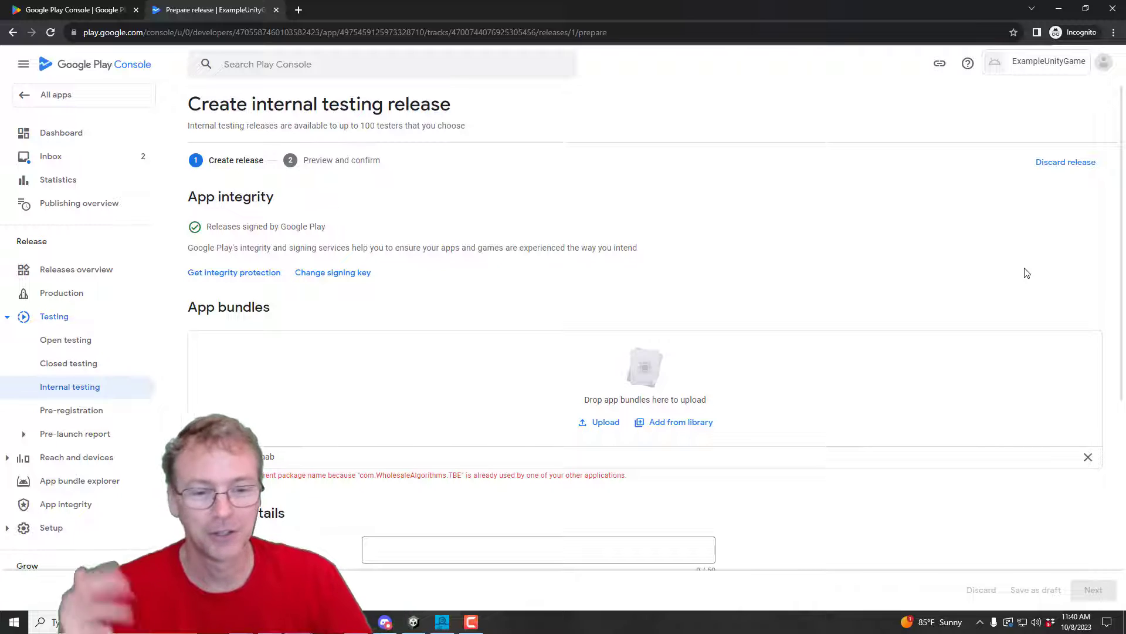
{"action": "double_click", "coordinate": [371, 476]}
{"action": "left_click", "coordinate": [644, 483]}
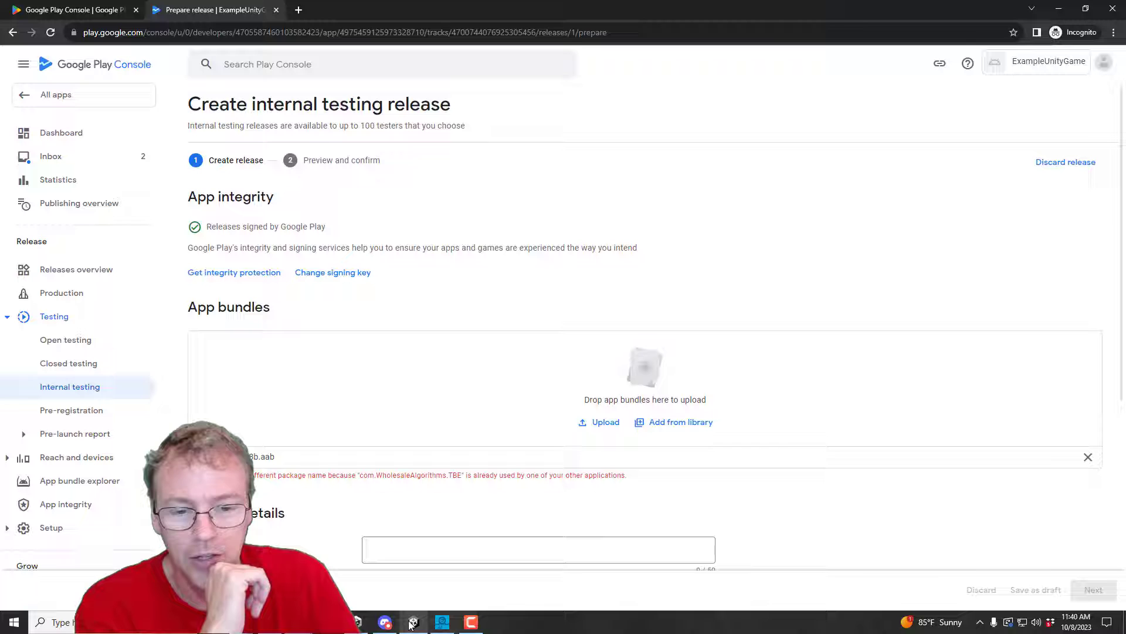
{"action": "mouse_move", "coordinate": [410, 622]}
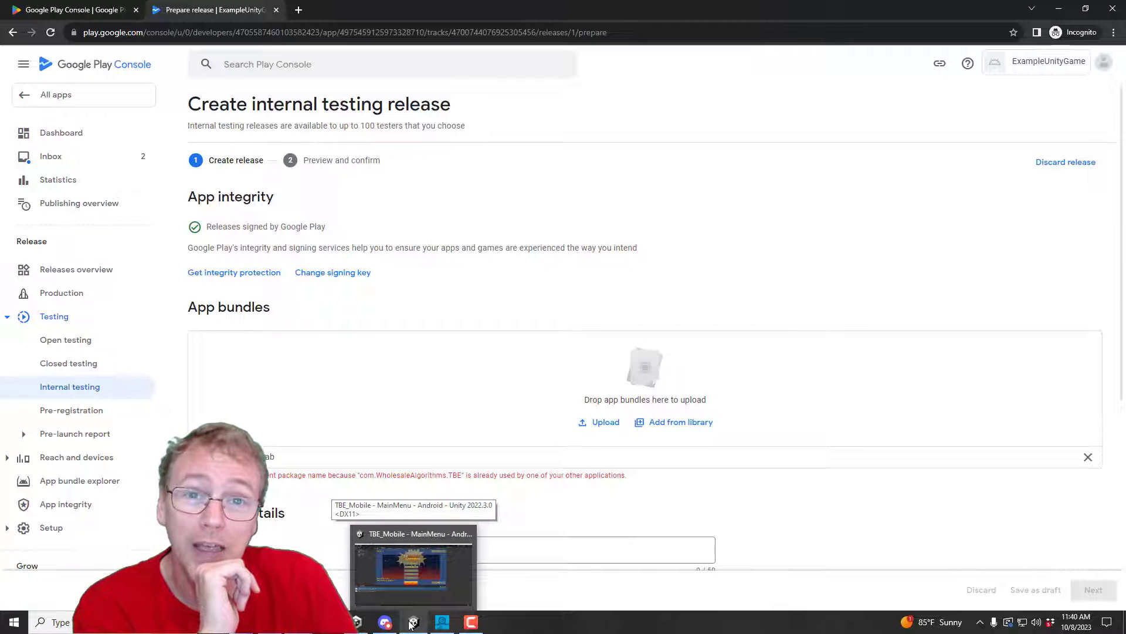
Step: Back in Unity's Player settings, tick Override Default Package Name
{"action": "left_click", "coordinate": [410, 622]}
{"action": "scroll", "coordinate": [879, 306], "scroll_direction": "up", "scroll_amount": 10}
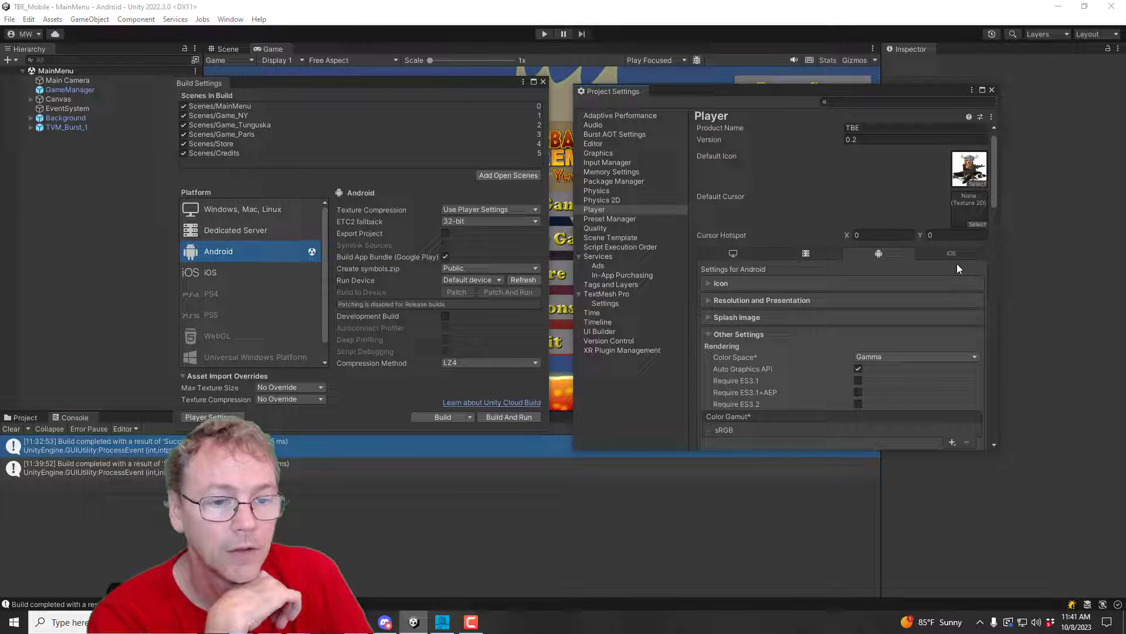
{"action": "scroll", "coordinate": [956, 263], "scroll_direction": "down", "scroll_amount": 5}
{"action": "scroll", "coordinate": [939, 263], "scroll_direction": "down", "scroll_amount": 9}
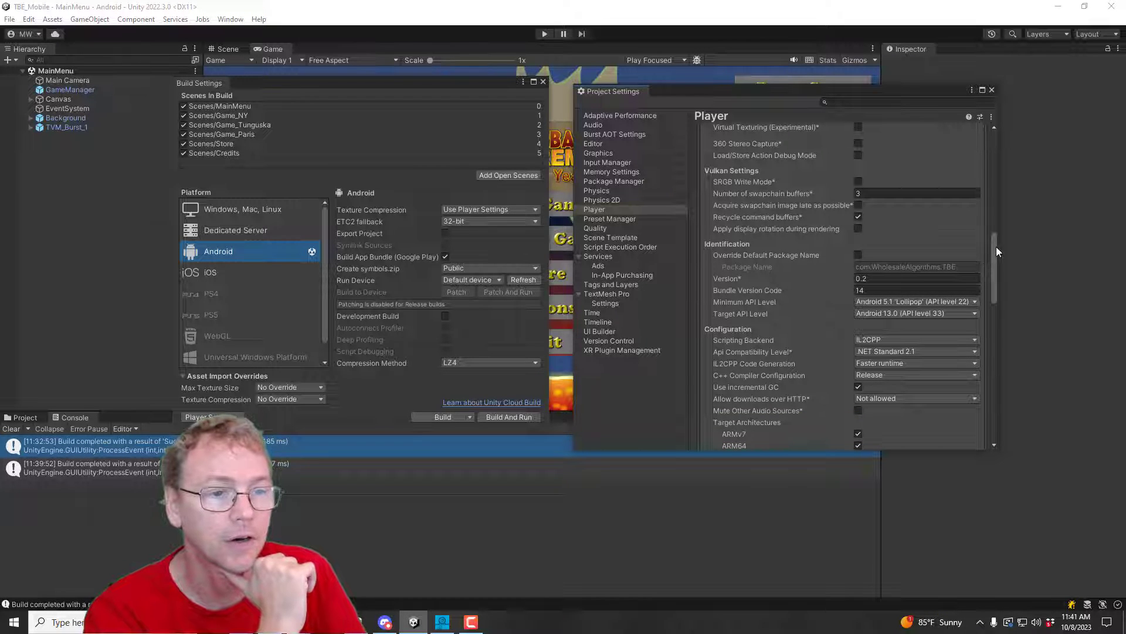
{"action": "left_click_drag", "start_coordinate": [995, 247], "coordinate": [1001, 119]}
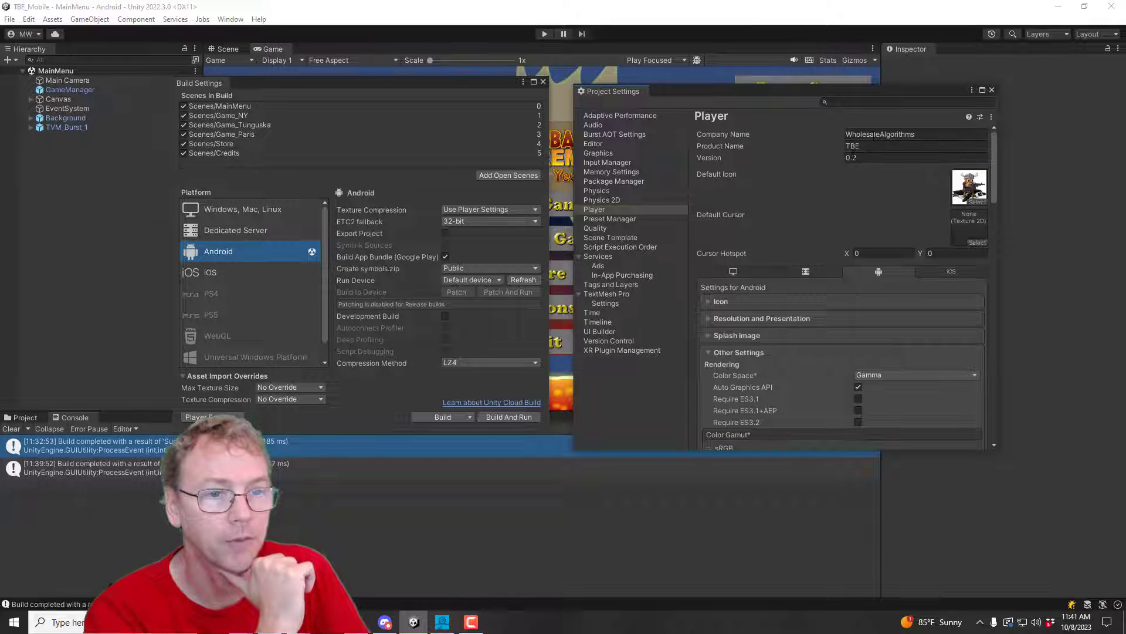
{"action": "scroll", "coordinate": [852, 248], "scroll_direction": "down", "scroll_amount": 5}
{"action": "scroll", "coordinate": [942, 298], "scroll_direction": "down", "scroll_amount": 8}
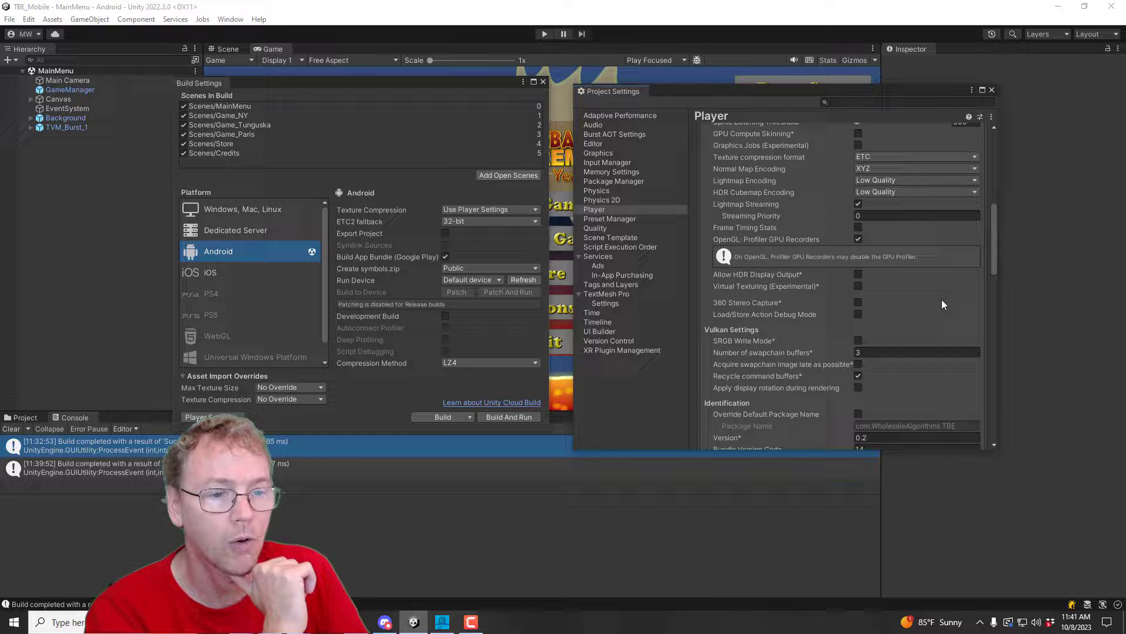
{"action": "scroll", "coordinate": [941, 301], "scroll_direction": "down", "scroll_amount": 3}
{"action": "left_click", "coordinate": [858, 272]}
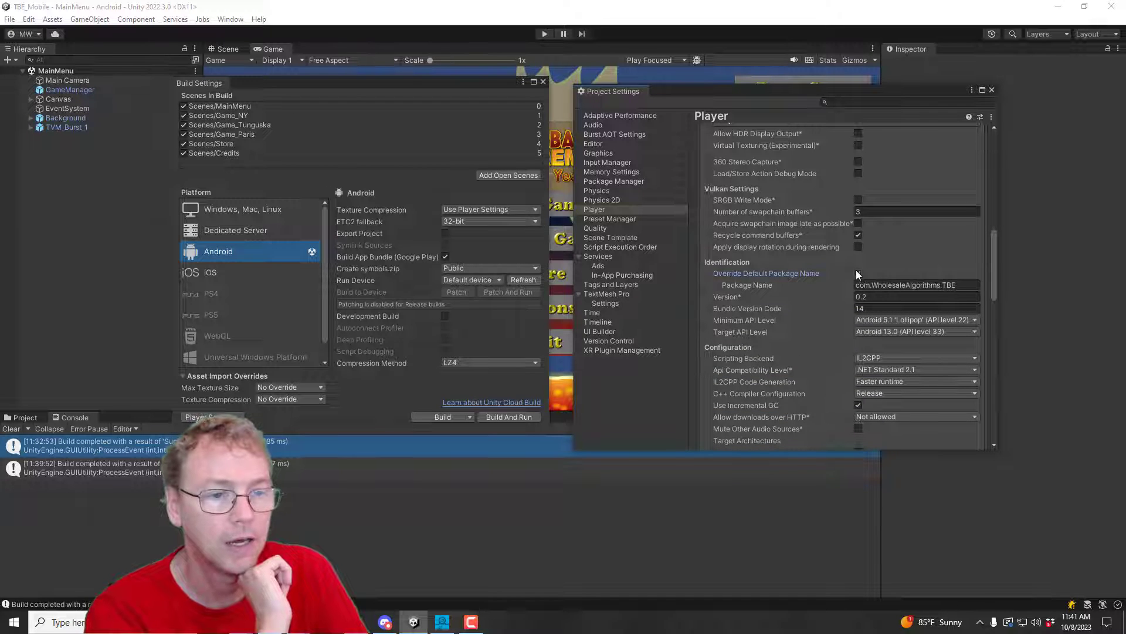
Step: Change the package name to com.WholesaleAlgorithms.Example
{"action": "left_click", "coordinate": [962, 286]}
{"action": "left_click", "coordinate": [963, 286]}
{"action": "key", "text": "BackSpace"}
{"action": "key", "text": "BackSpace"}
{"action": "key", "text": "BackSpace"}
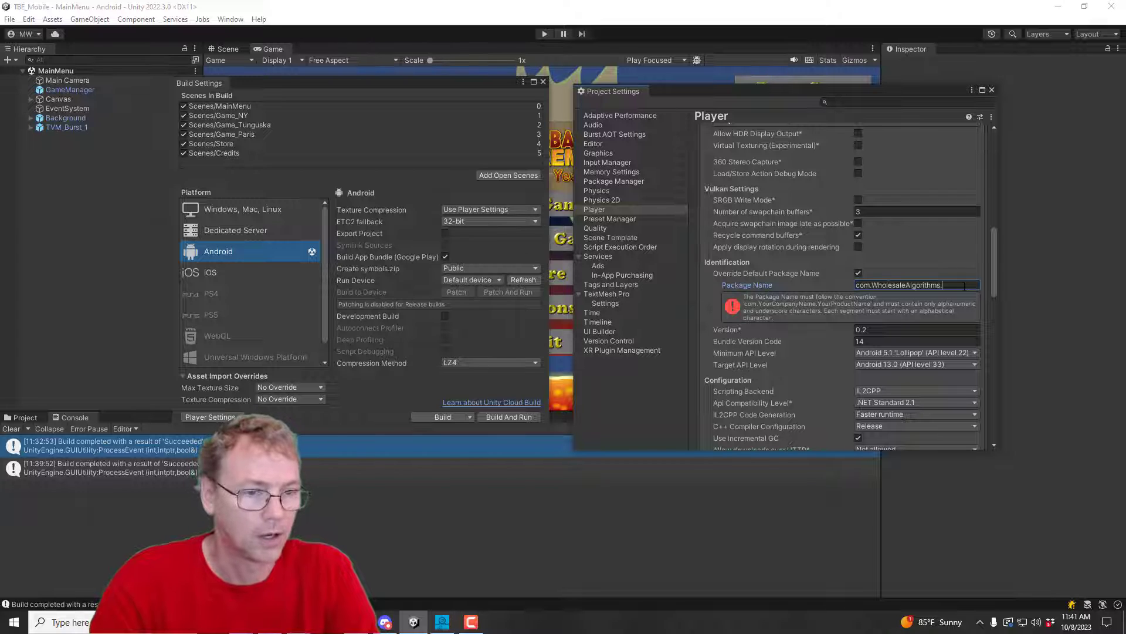
{"action": "type", "text": "Exam"}
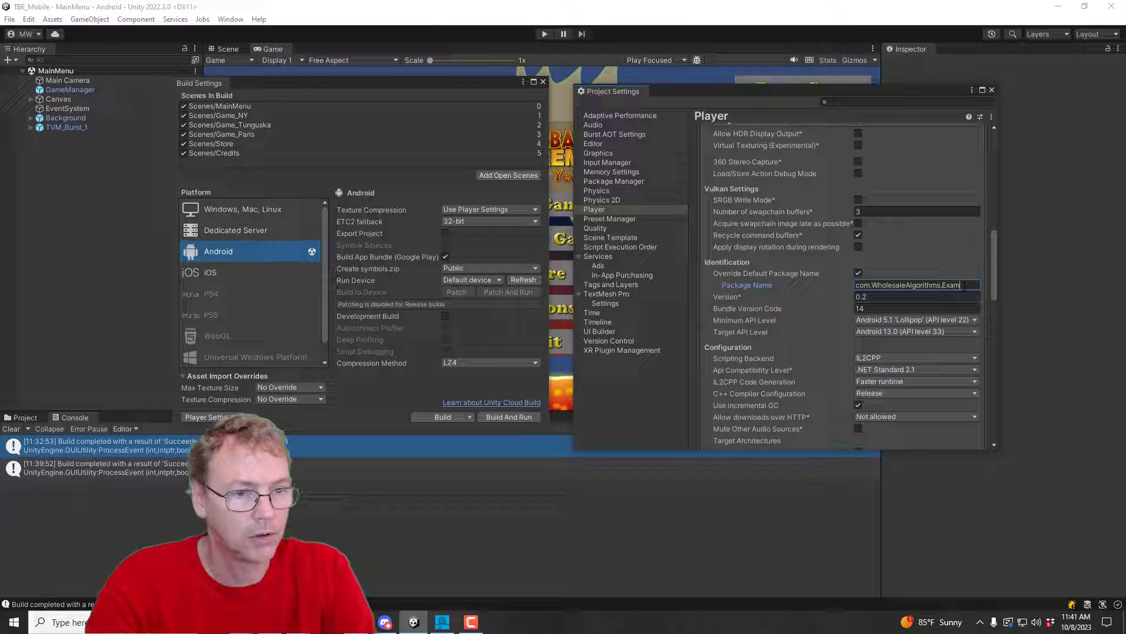
{"action": "type", "text": "ple"}
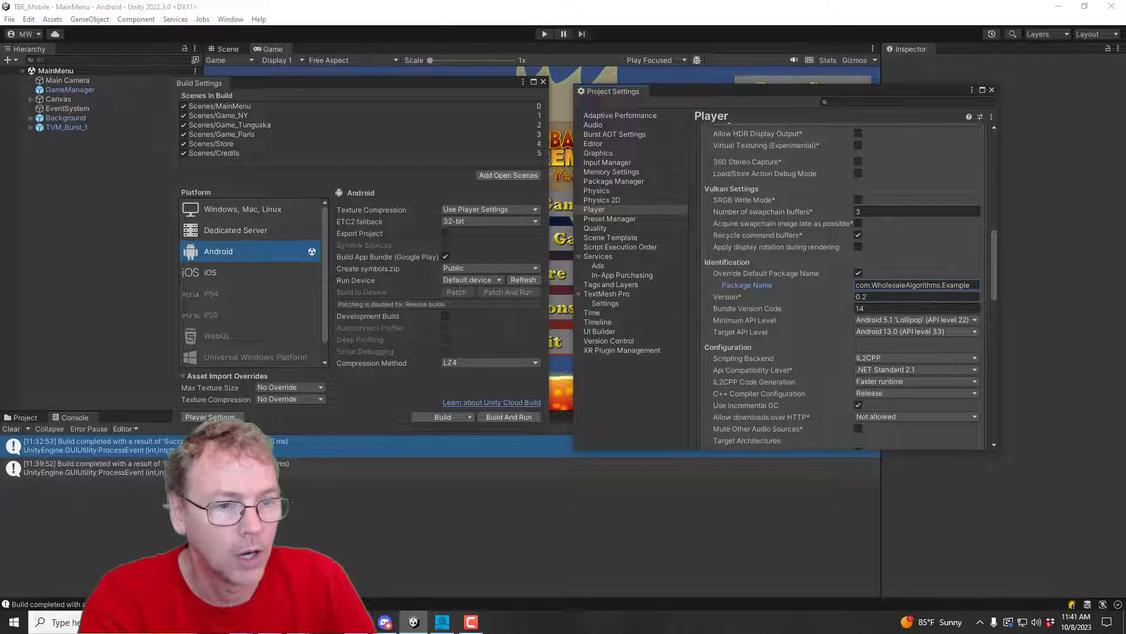
{"action": "key", "text": "Tab"}
{"action": "key", "text": "Tab"}
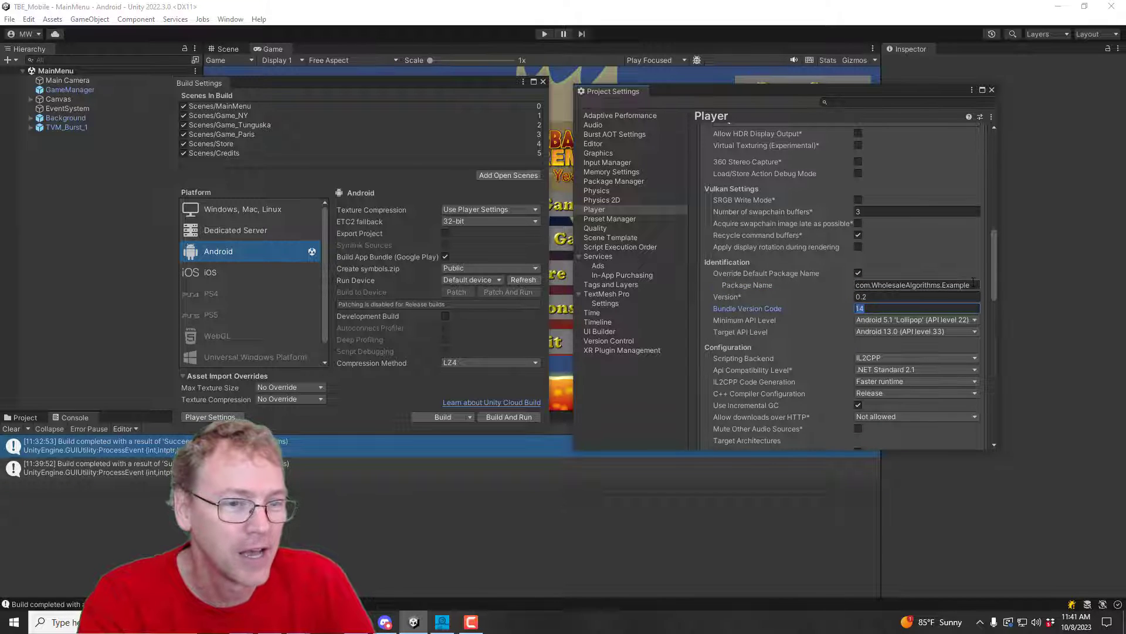
{"action": "left_click", "coordinate": [814, 284]}
{"action": "key", "text": "End"}
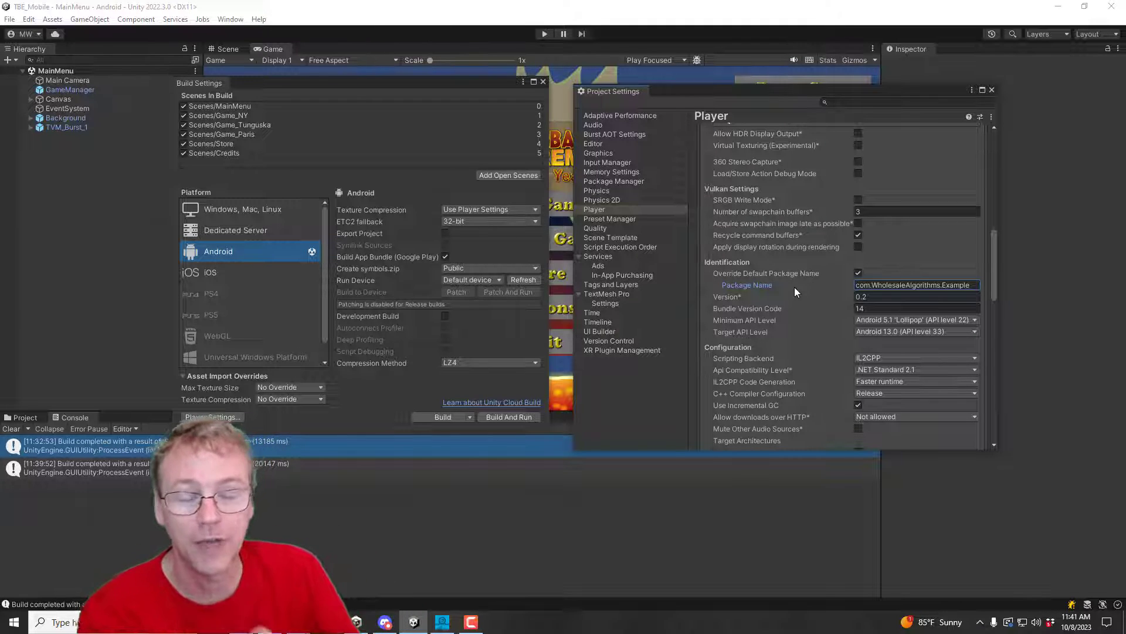
{"action": "left_click", "coordinate": [879, 284]}
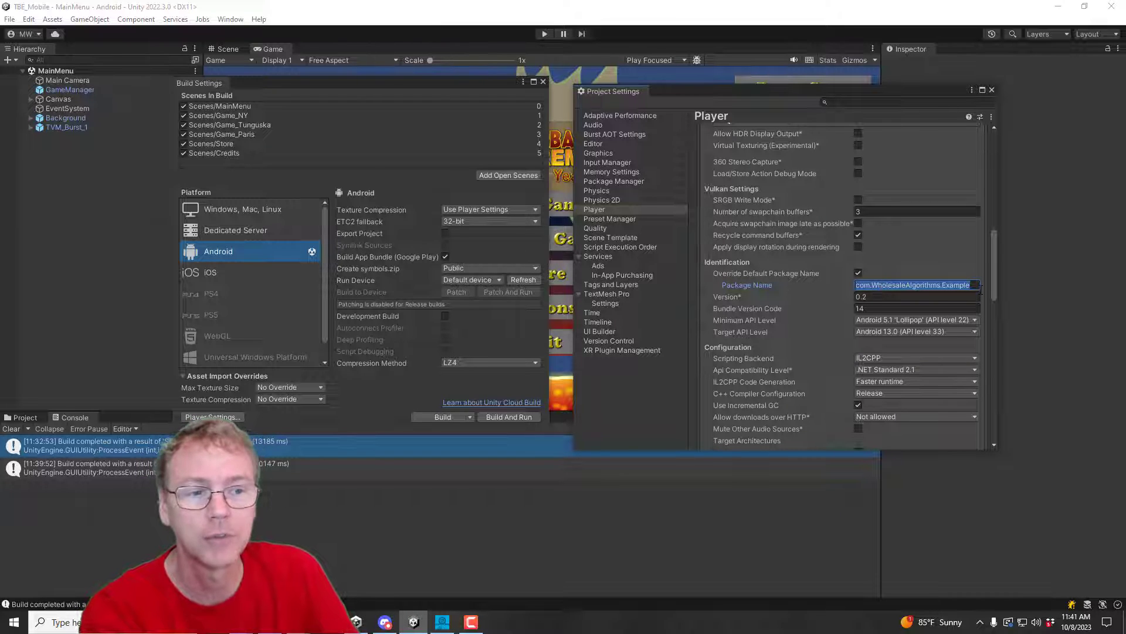
{"action": "left_click", "coordinate": [874, 309]}
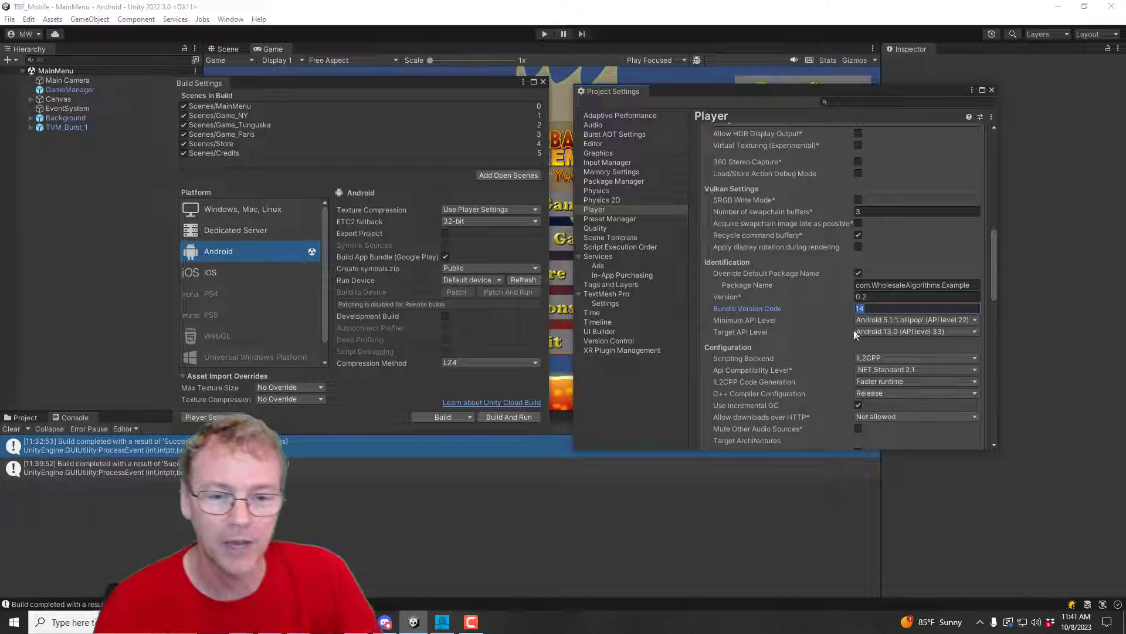
Step: Build the Android bundle, saving it as tbe_231008c.aab instead of tbe_231008a.aab
{"action": "left_click", "coordinate": [434, 416]}
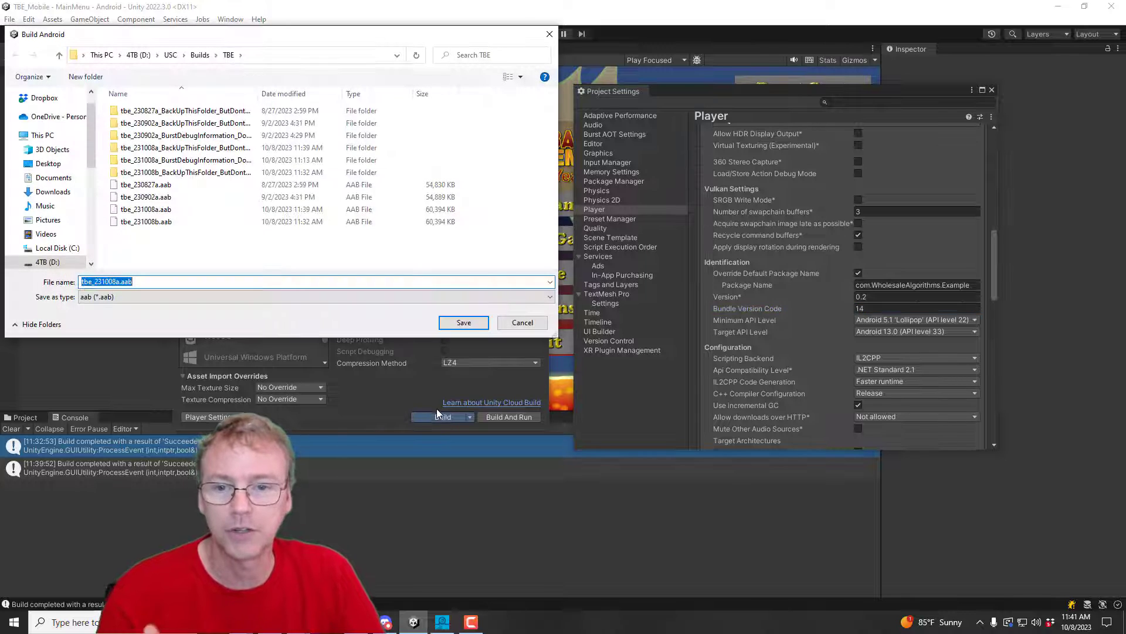
{"action": "left_click", "coordinate": [120, 281]}
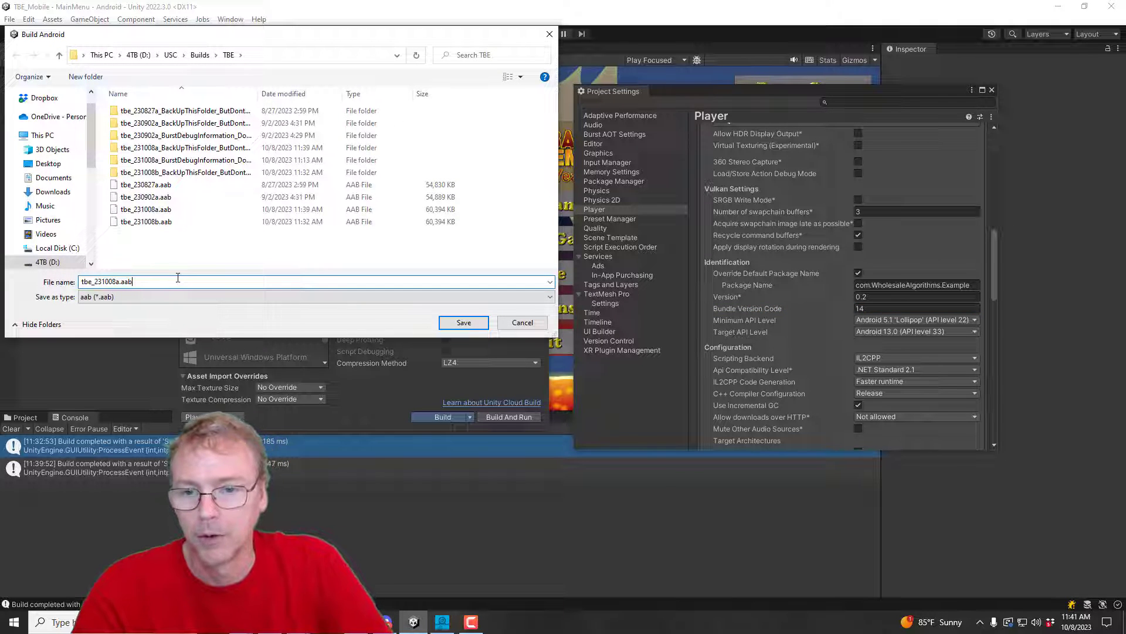
{"action": "key", "text": "BackSpace"}
{"action": "type", "text": "c"}
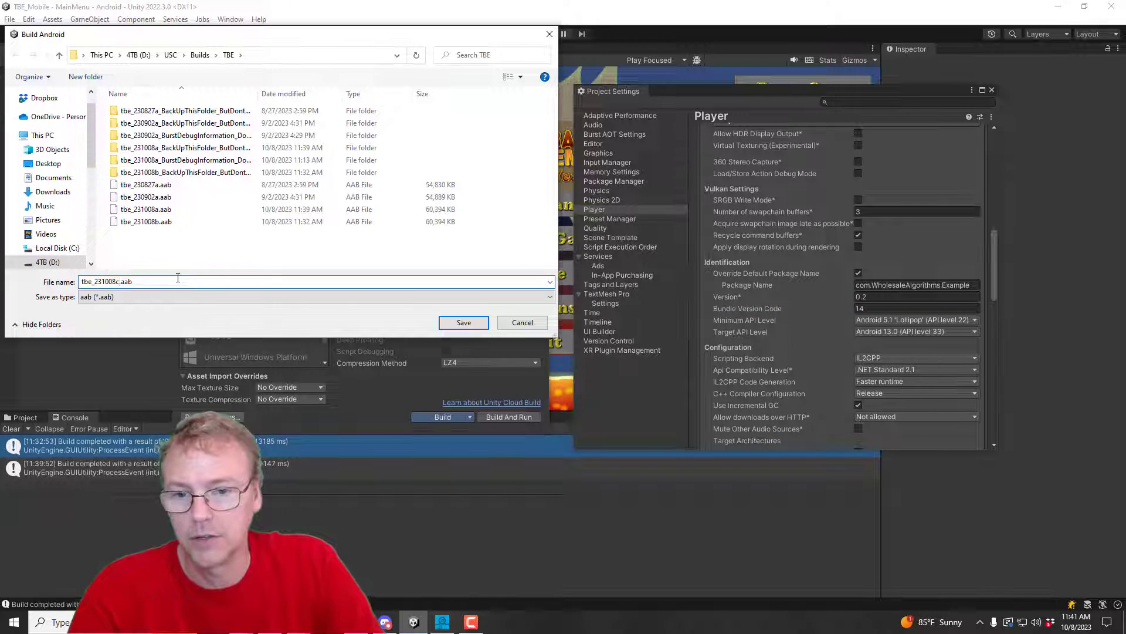
{"action": "key", "text": "Return"}
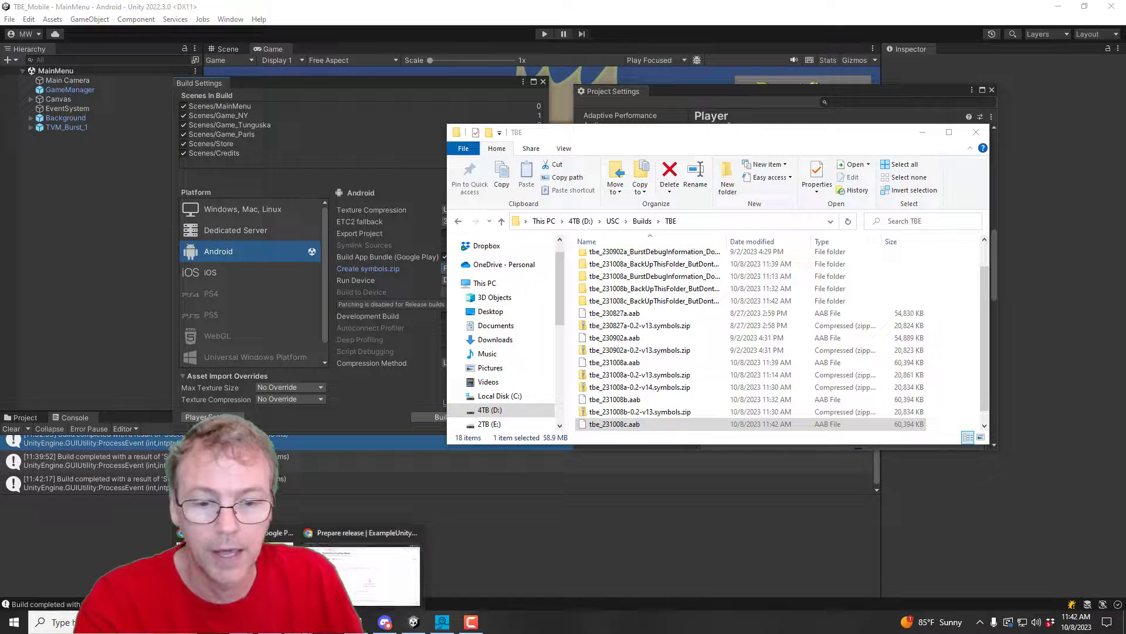
Step: Dismiss the package-name error, upload tbe_231008c.aab, and name the release 'Initial Release'
{"action": "left_click", "coordinate": [361, 575]}
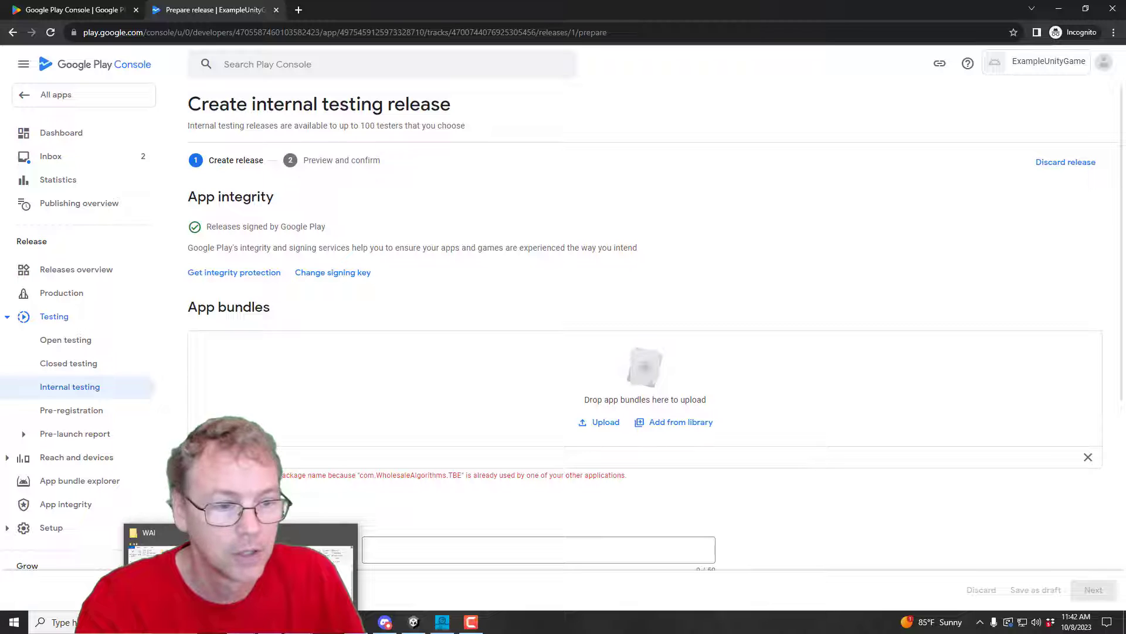
{"action": "left_click", "coordinate": [1089, 457]}
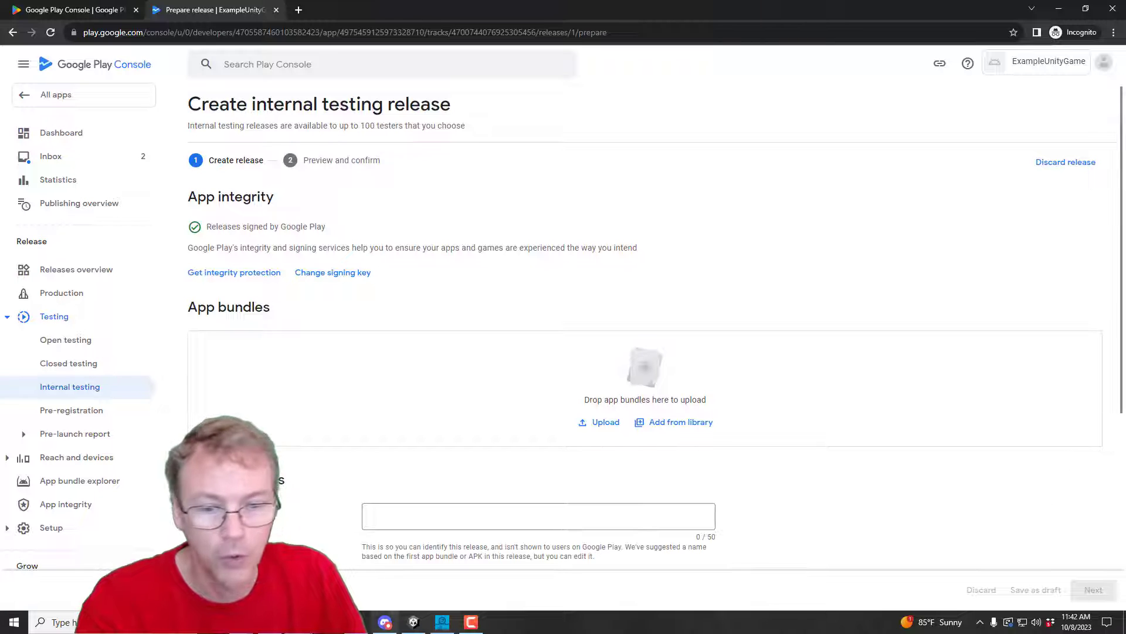
{"action": "left_click", "coordinate": [164, 531]}
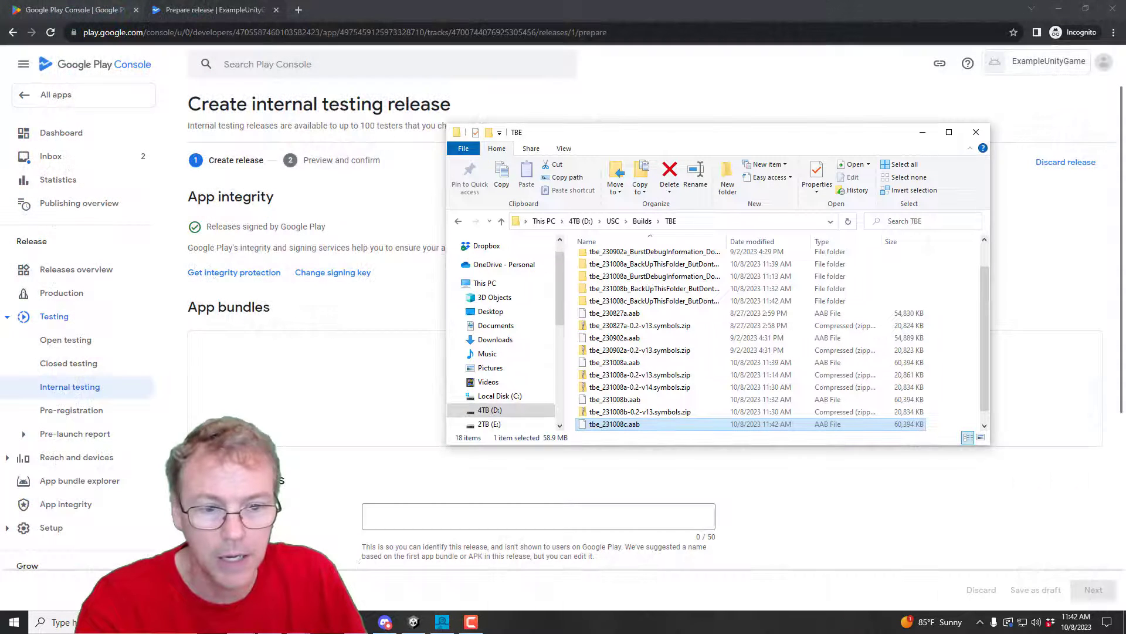
{"action": "left_click_drag", "start_coordinate": [650, 420], "coordinate": [324, 367]}
{"action": "left_click", "coordinate": [425, 514]}
{"action": "type", "text": "In"}
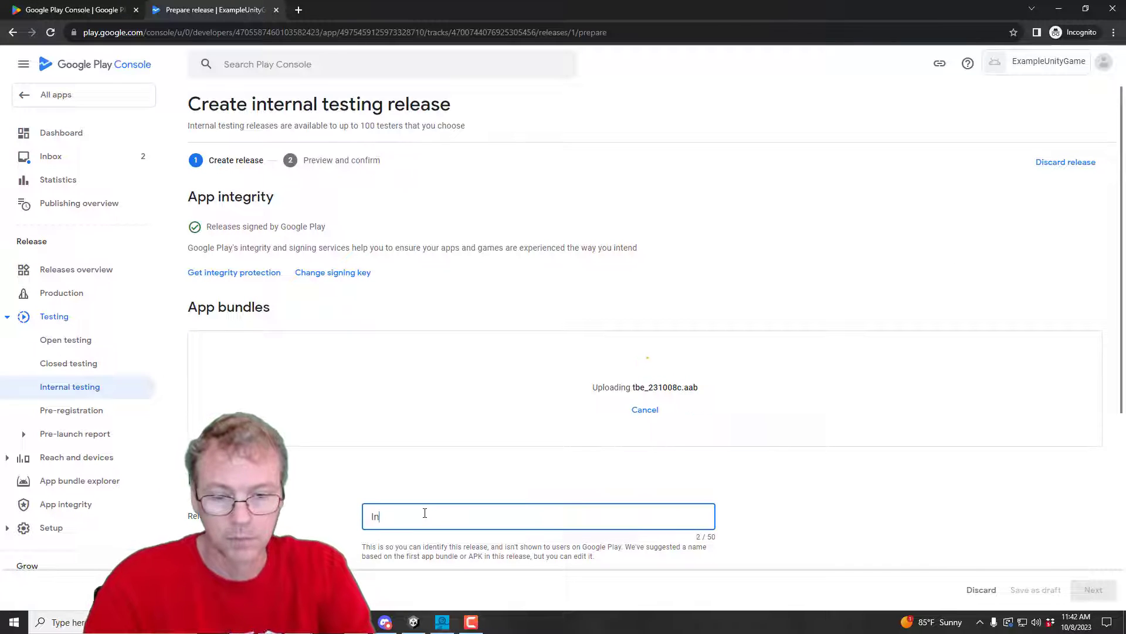
{"action": "type", "text": "itial Release"}
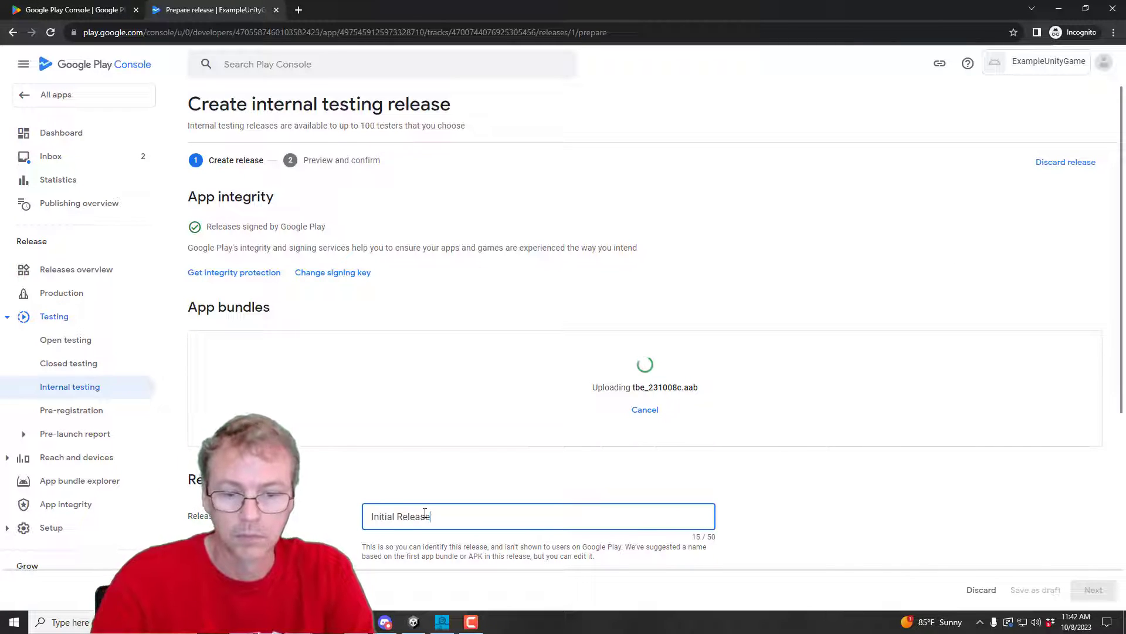
Step: Replace the release-notes placeholder with 'First upload of example project'
{"action": "left_click", "coordinate": [865, 493]}
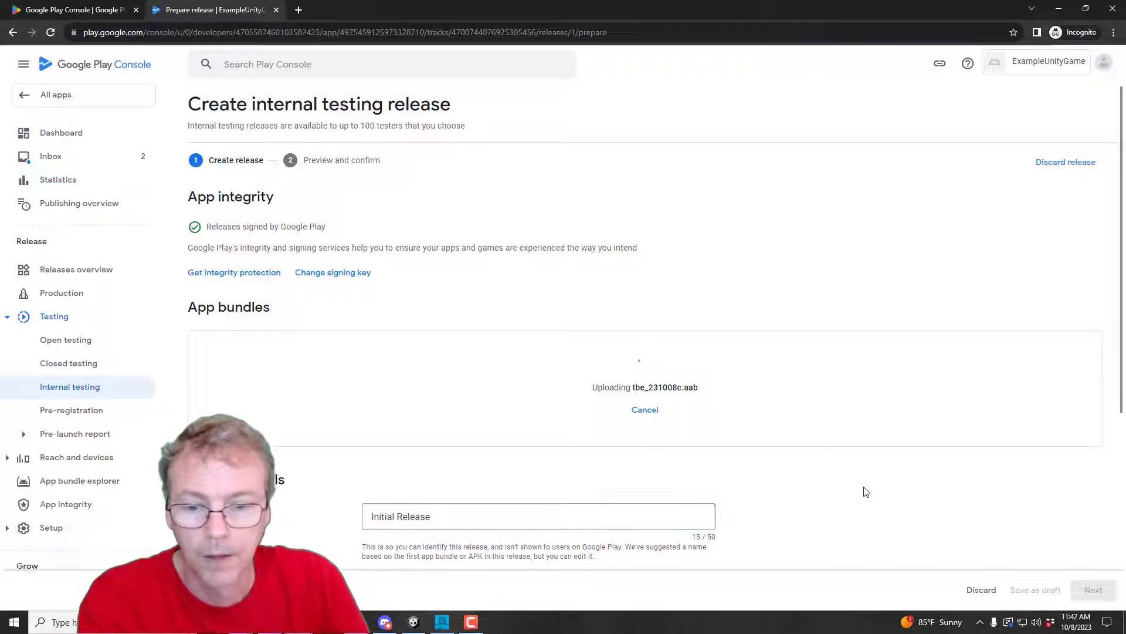
{"action": "scroll", "coordinate": [867, 492], "scroll_direction": "down", "scroll_amount": 2}
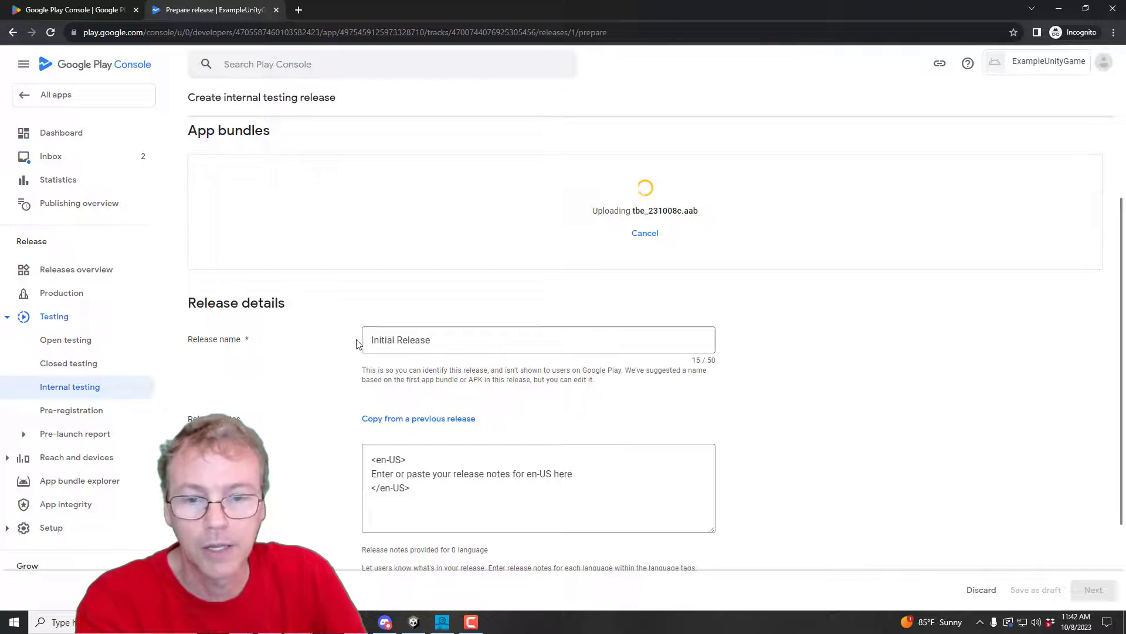
{"action": "left_click_drag", "start_coordinate": [573, 474], "coordinate": [374, 477]}
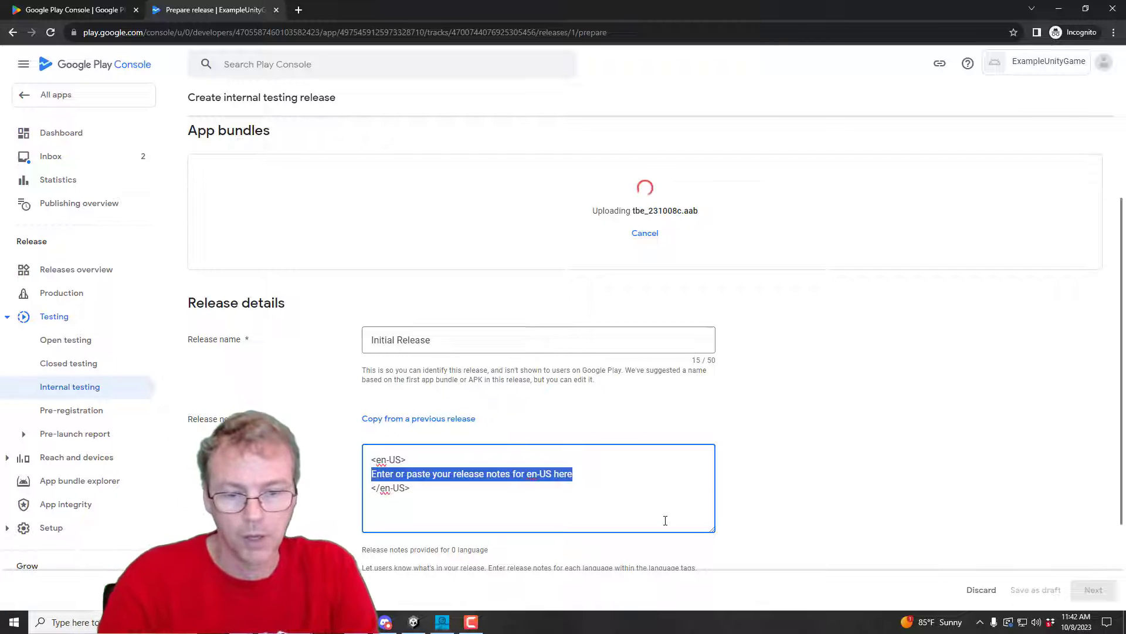
{"action": "type", "text": "First"}
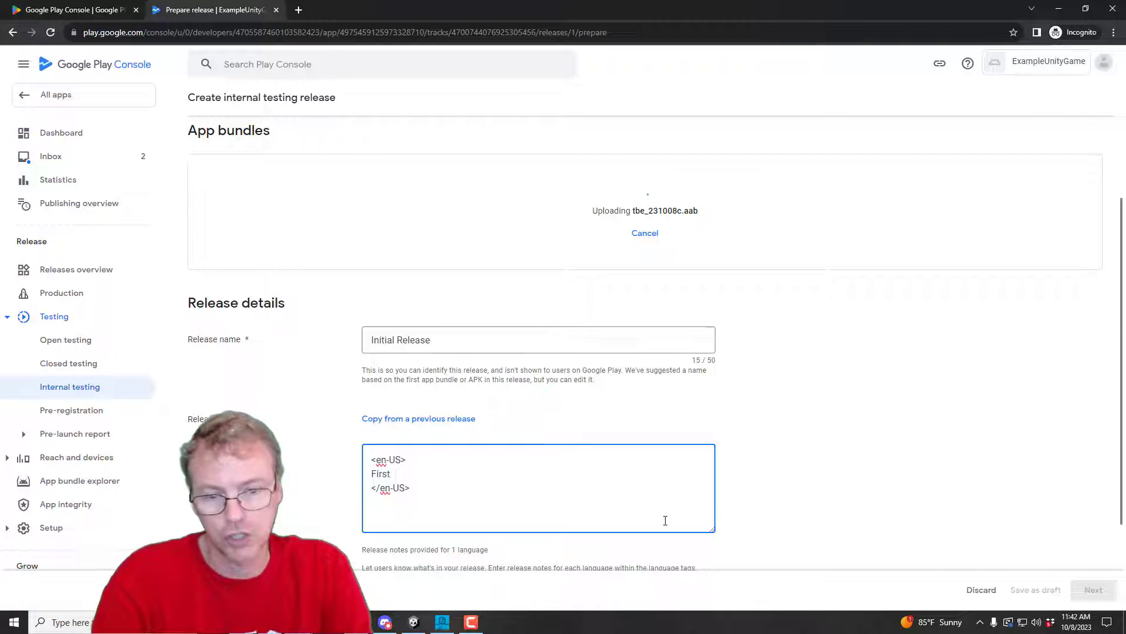
{"action": "type", "text": " Upload of"}
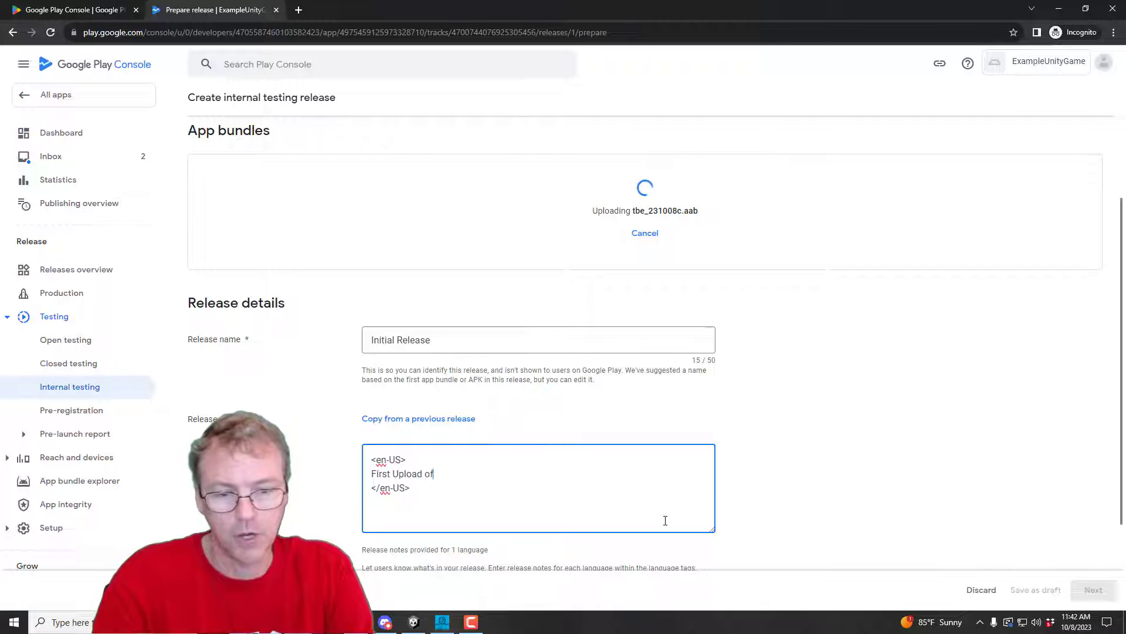
{"action": "type", "text": " exa"}
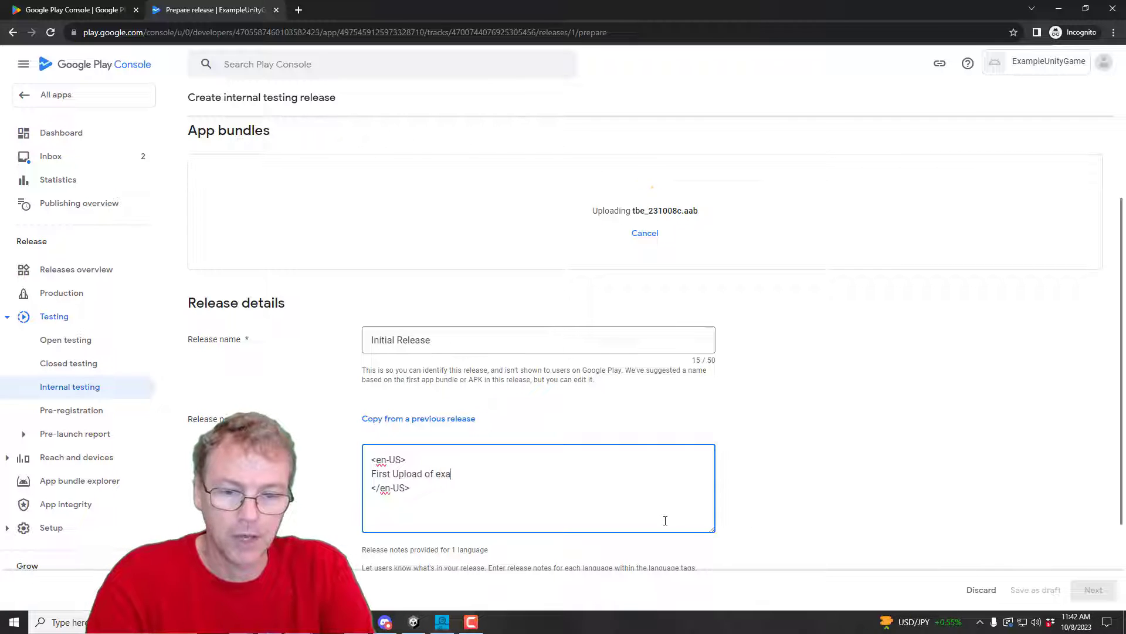
{"action": "type", "text": "mple project"}
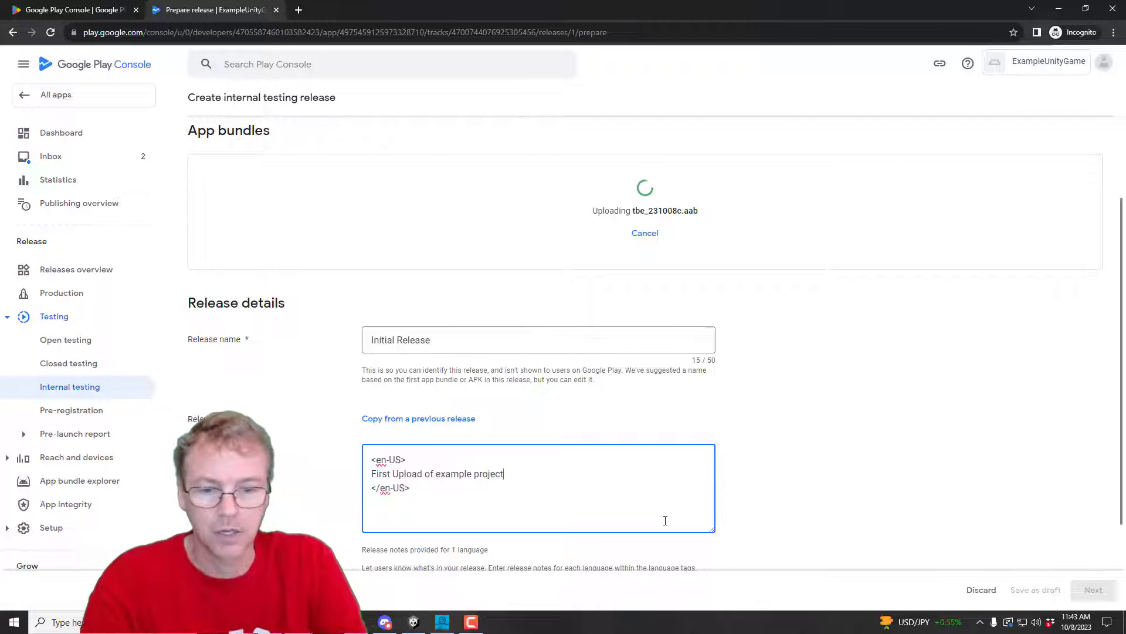
{"action": "key", "text": "Delete"}
{"action": "type", "text": "u"}
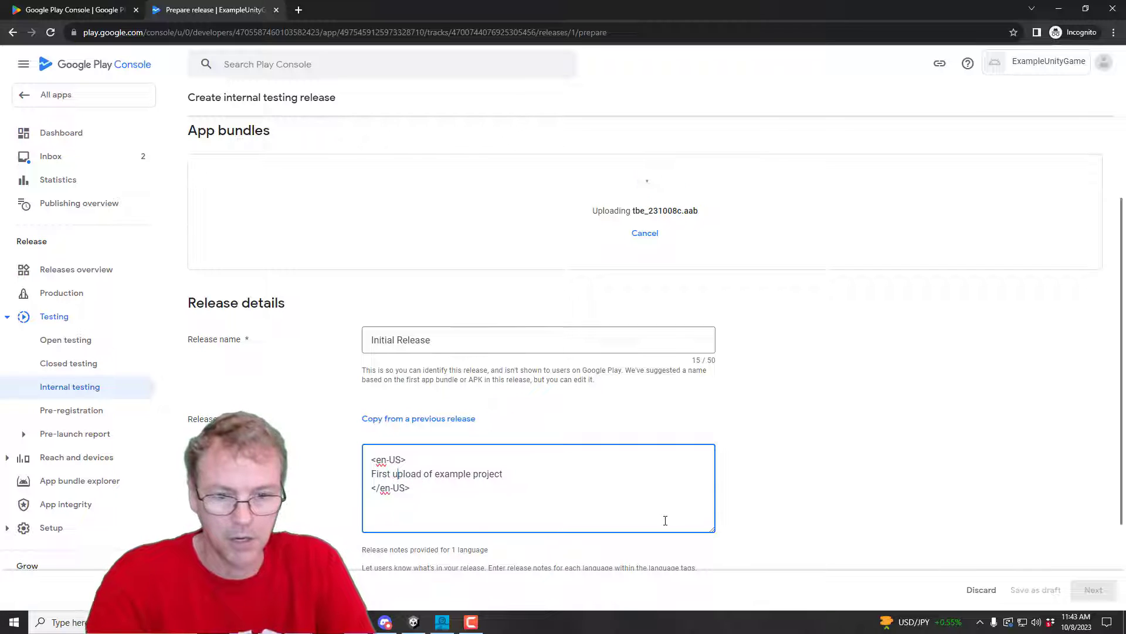
{"action": "left_click", "coordinate": [833, 473]}
Step: Review the release name and notes, then continue to Preview and confirm
{"action": "scroll", "coordinate": [833, 473], "scroll_direction": "down", "scroll_amount": 3}
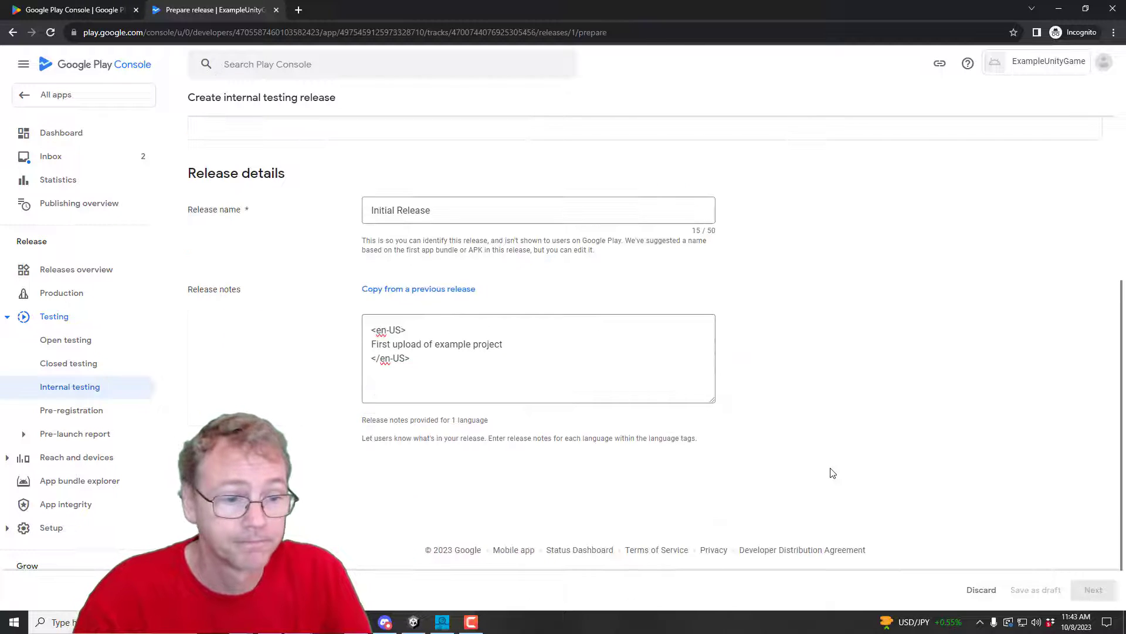
{"action": "scroll", "coordinate": [830, 471], "scroll_direction": "up", "scroll_amount": 10}
{"action": "scroll", "coordinate": [523, 528], "scroll_direction": "down", "scroll_amount": 10}
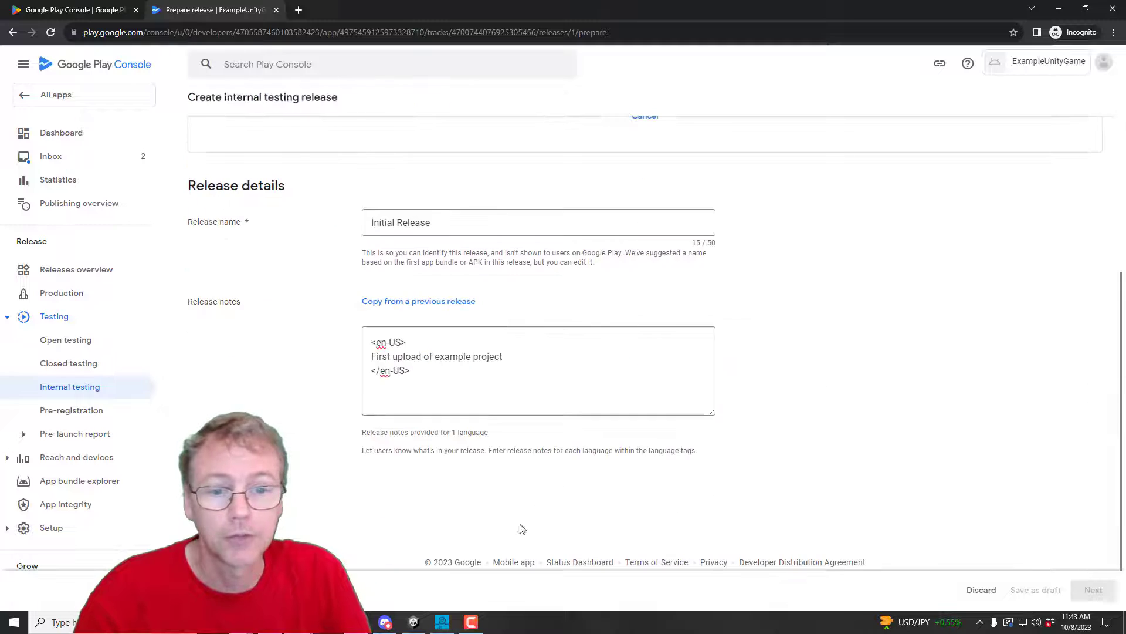
{"action": "left_click", "coordinate": [445, 372]}
{"action": "key", "text": "ctrl+a"}
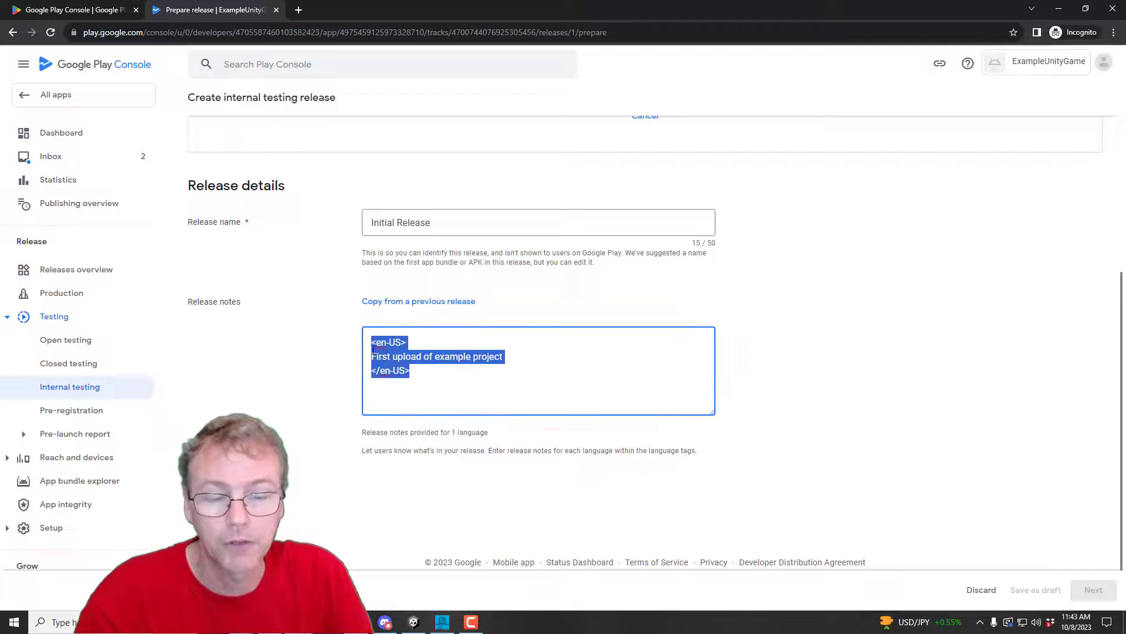
{"action": "left_click", "coordinate": [549, 371]}
{"action": "scroll", "coordinate": [774, 347], "scroll_direction": "up", "scroll_amount": 10}
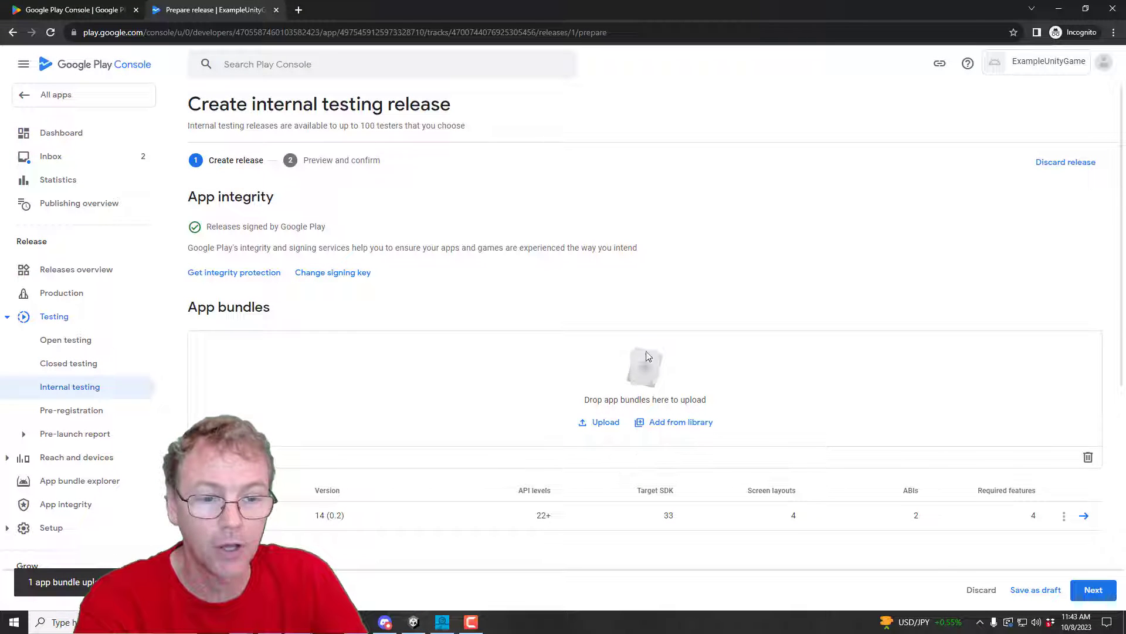
{"action": "scroll", "coordinate": [806, 382], "scroll_direction": "down", "scroll_amount": 2}
{"action": "scroll", "coordinate": [757, 487], "scroll_direction": "up", "scroll_amount": 2}
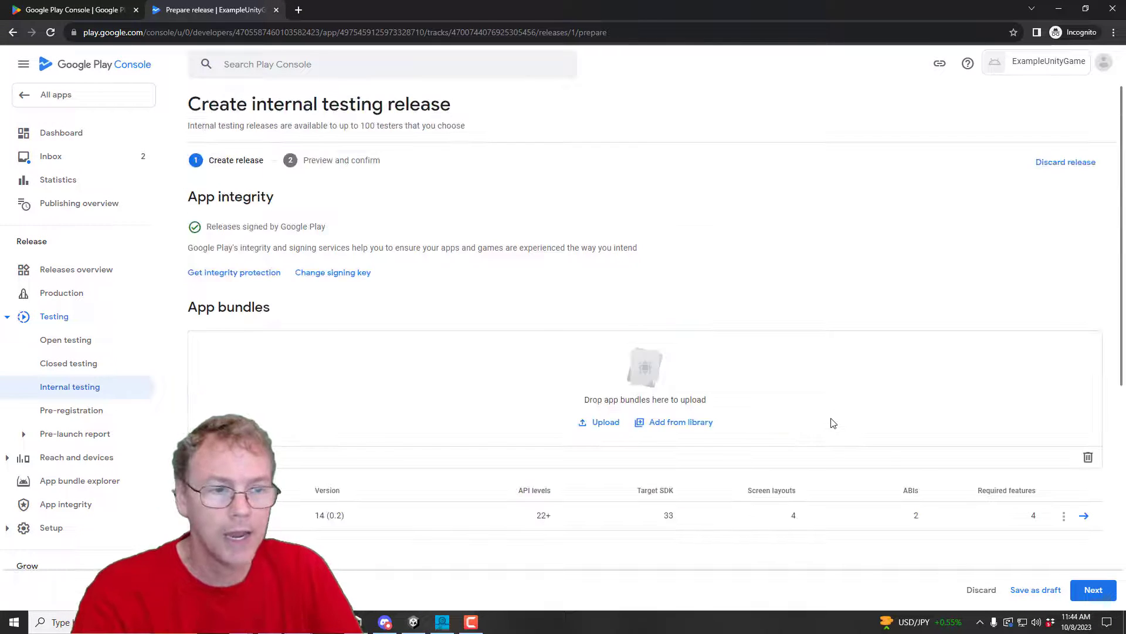
{"action": "scroll", "coordinate": [846, 398], "scroll_direction": "down", "scroll_amount": 6}
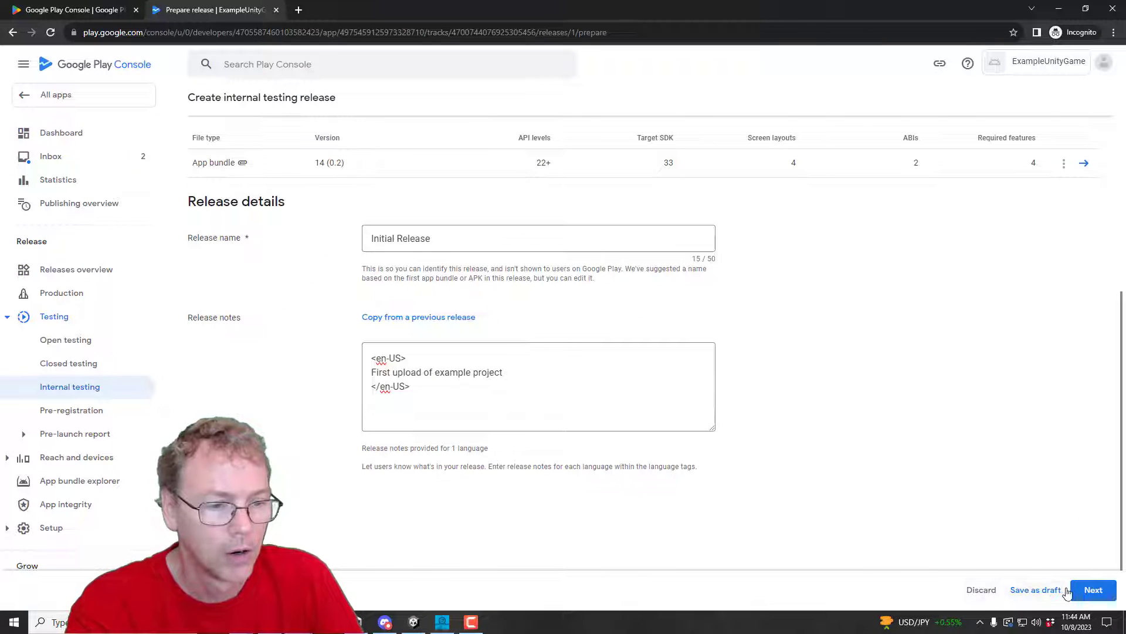
{"action": "left_click_drag", "start_coordinate": [446, 238], "coordinate": [340, 241]}
{"action": "scroll", "coordinate": [880, 352], "scroll_direction": "up", "scroll_amount": 7}
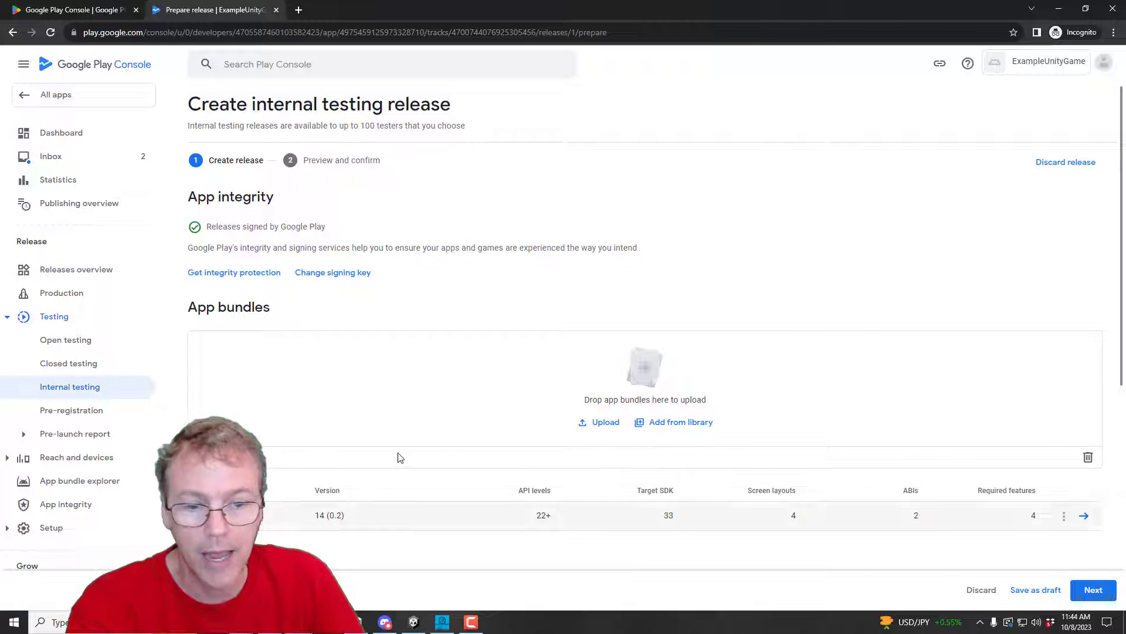
{"action": "scroll", "coordinate": [963, 389], "scroll_direction": "down", "scroll_amount": 2}
{"action": "scroll", "coordinate": [963, 388], "scroll_direction": "down", "scroll_amount": 2}
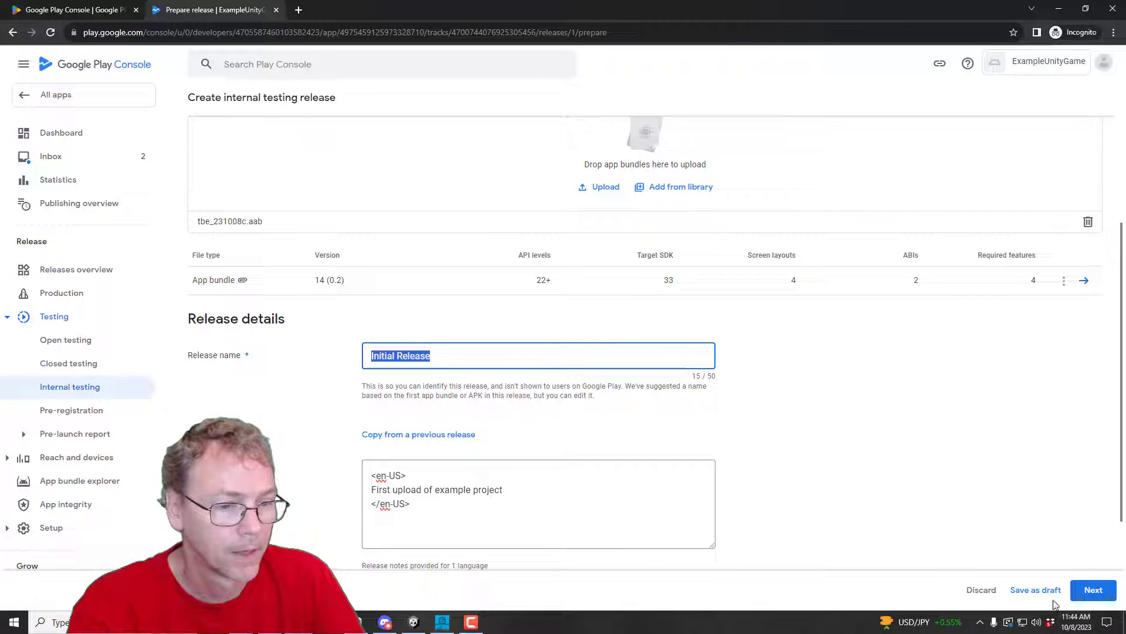
{"action": "left_click", "coordinate": [1095, 593]}
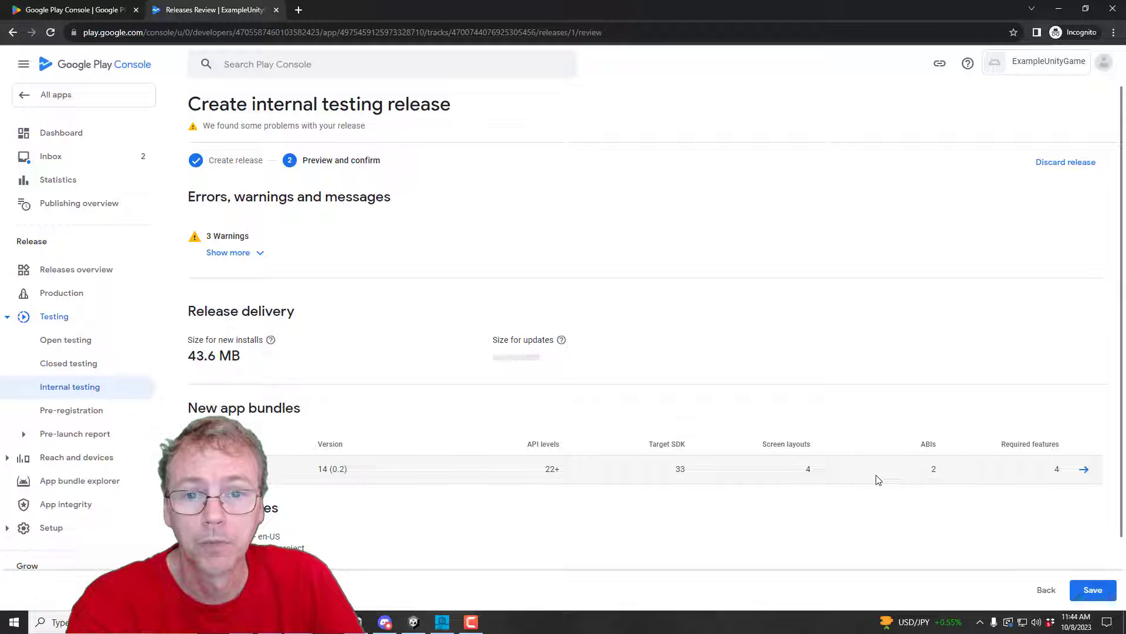
Step: Expand Errors, warnings and messages to show all three release warnings
{"action": "left_click", "coordinate": [229, 254]}
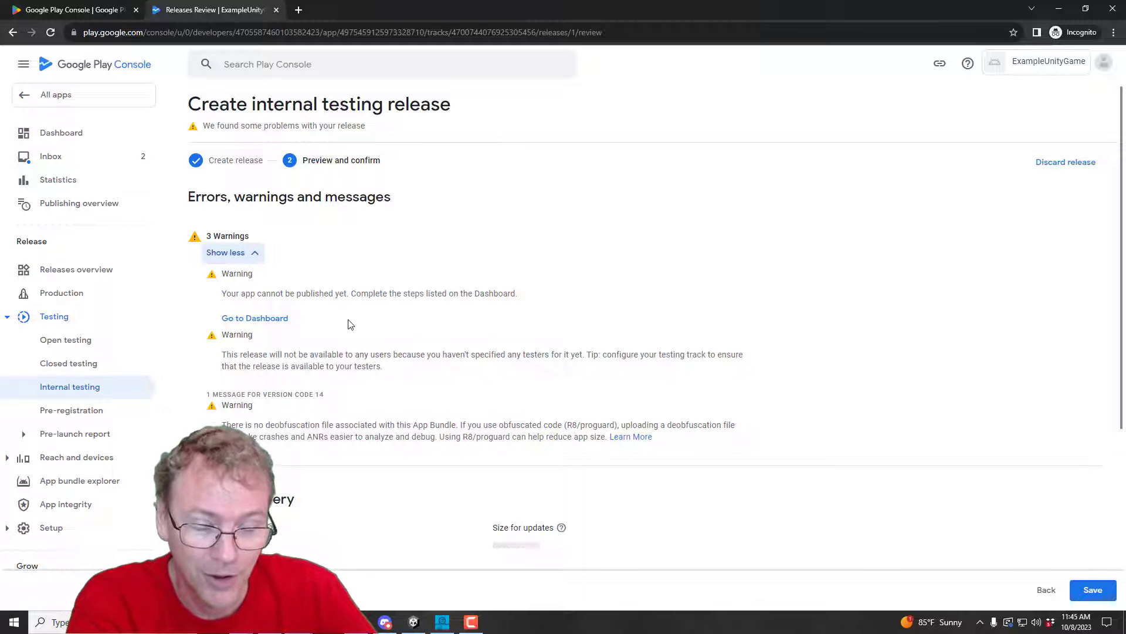
{"action": "left_click", "coordinate": [414, 622]}
{"action": "scroll", "coordinate": [795, 261], "scroll_direction": "down", "scroll_amount": 10}
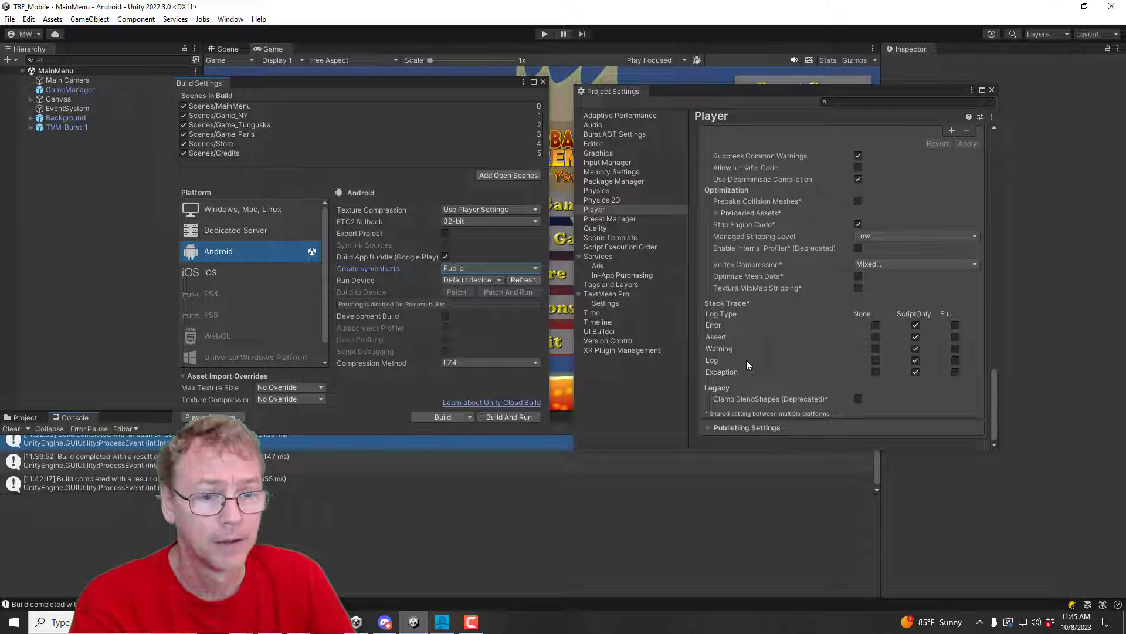
{"action": "left_click", "coordinate": [708, 424]}
{"action": "scroll", "coordinate": [829, 270], "scroll_direction": "down", "scroll_amount": 5}
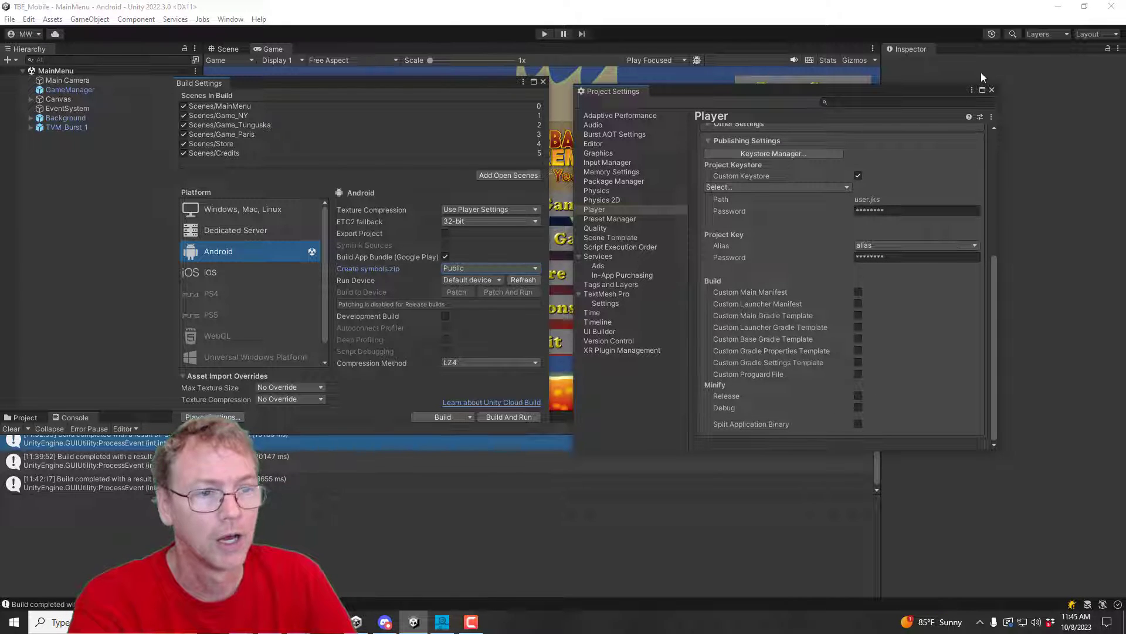
{"action": "left_click", "coordinate": [1058, 6]}
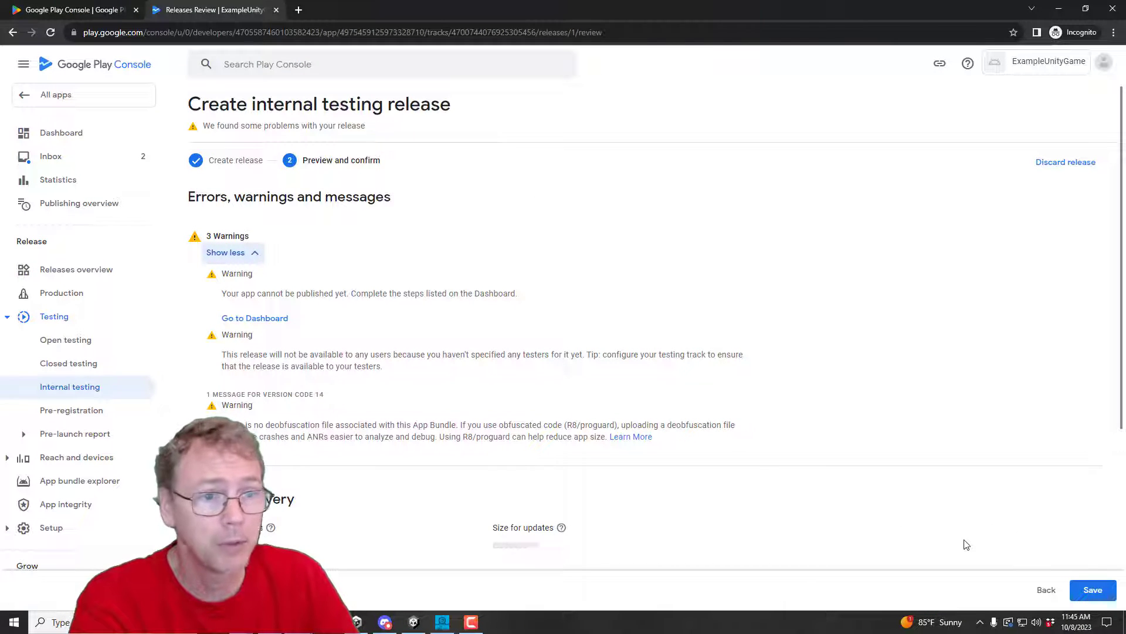
Step: Save Initial Release for internal testers and view the internal testing track's Testers tab
{"action": "left_click", "coordinate": [1086, 593]}
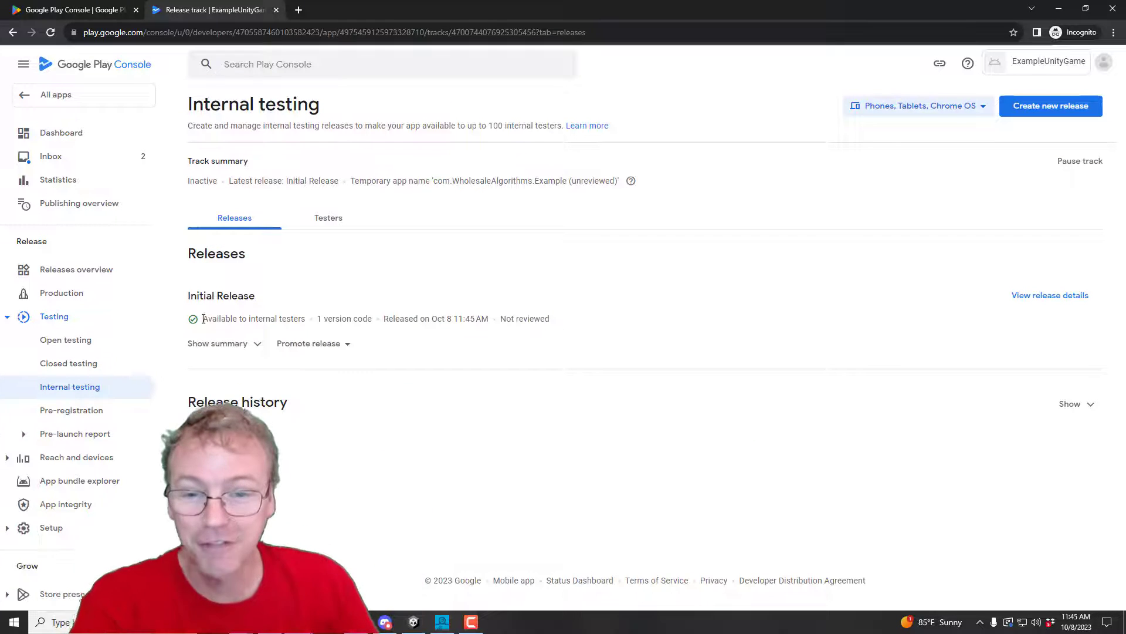
{"action": "left_click_drag", "start_coordinate": [208, 320], "coordinate": [307, 320]}
{"action": "left_click", "coordinate": [311, 320]}
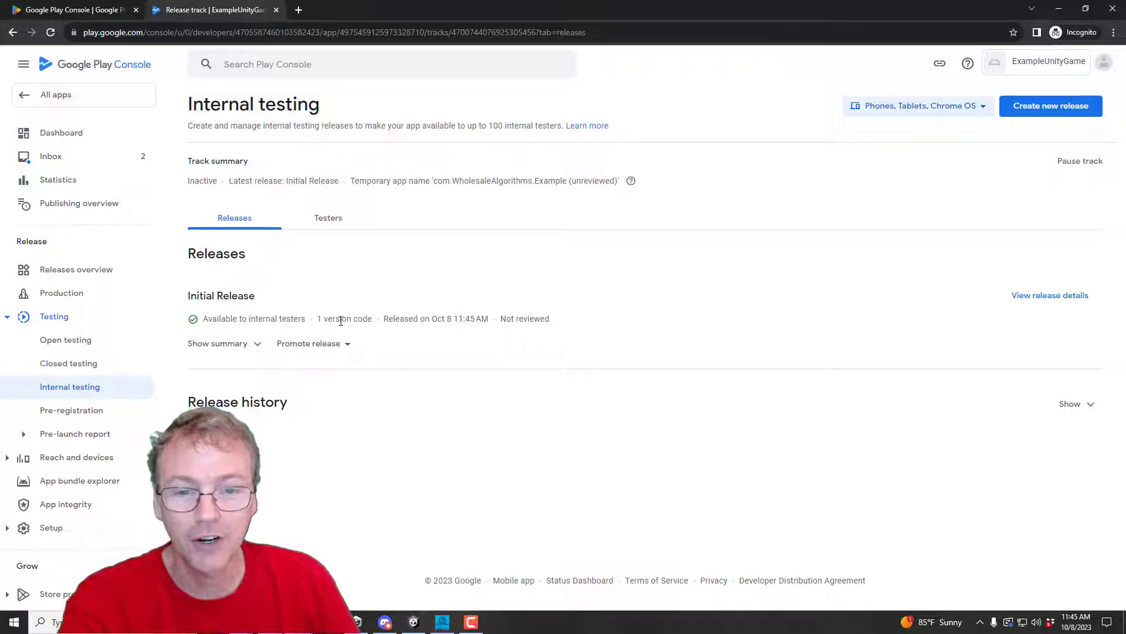
{"action": "left_click", "coordinate": [328, 220]}
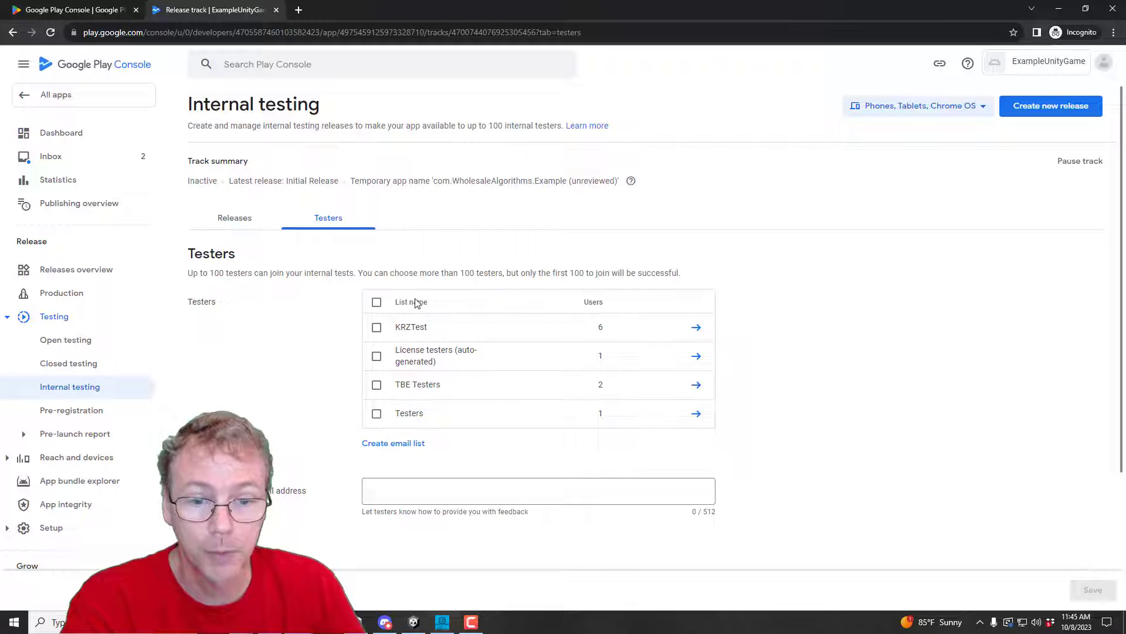
Step: Create the ExampleTesters email list with two tester e-mail addresses and include it in the internal test
{"action": "left_click", "coordinate": [403, 444]}
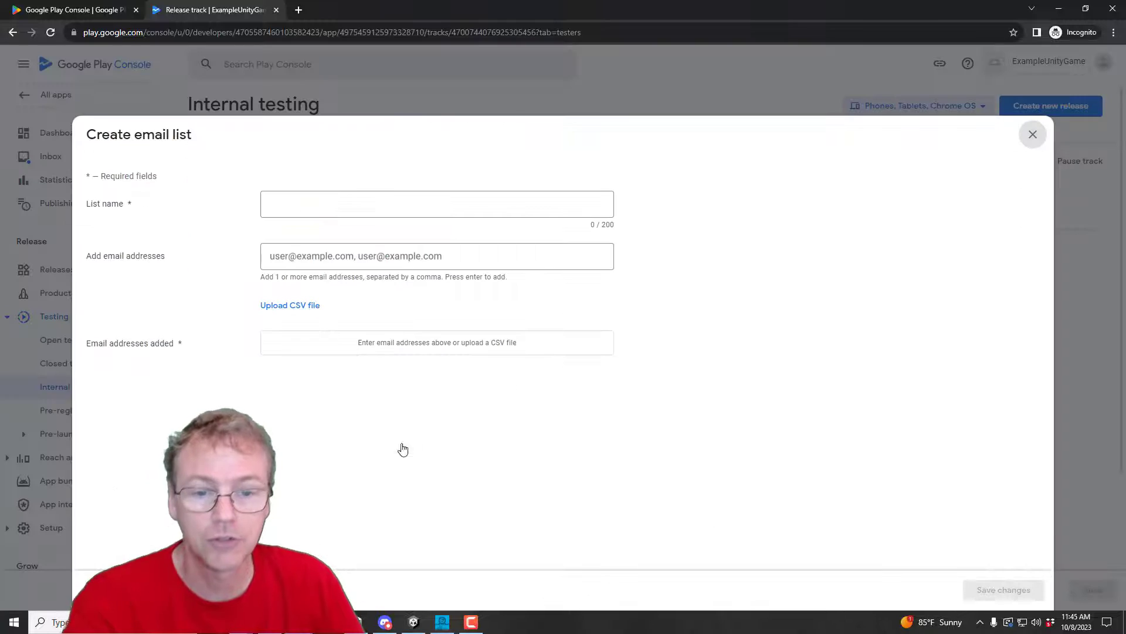
{"action": "left_click", "coordinate": [293, 199]}
{"action": "type", "text": "Example"}
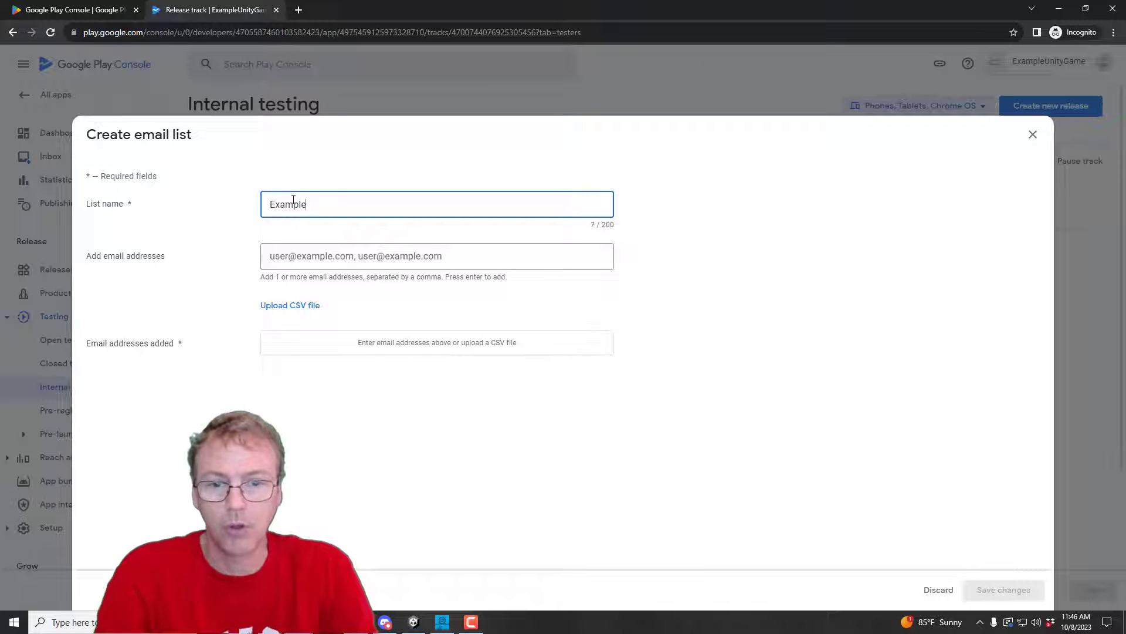
{"action": "type", "text": "Testers"}
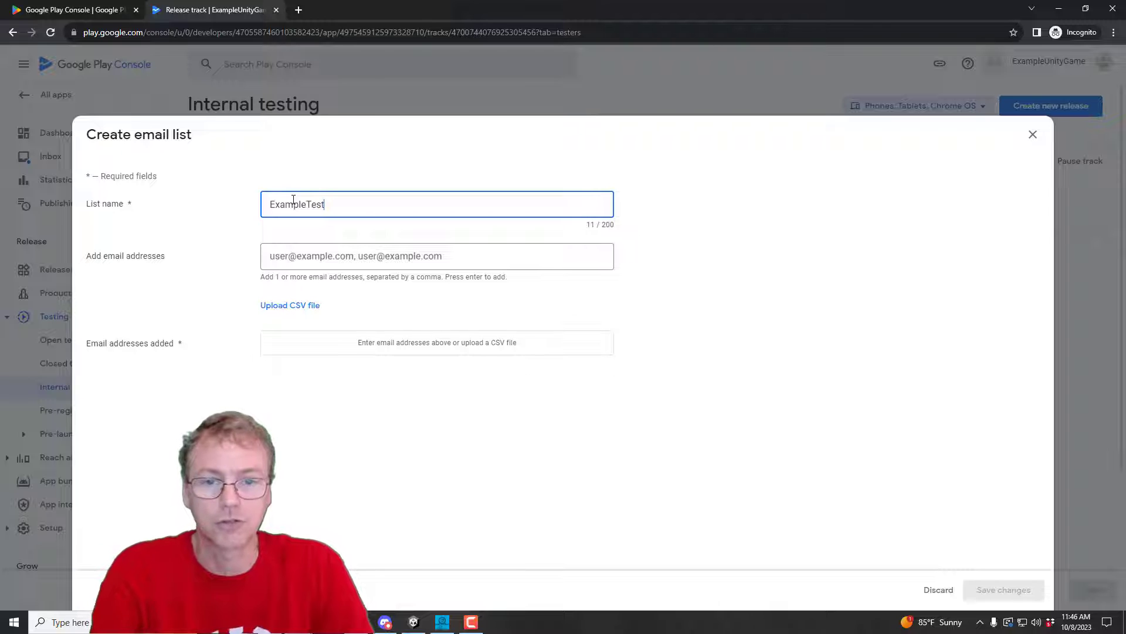
{"action": "left_click", "coordinate": [319, 253]}
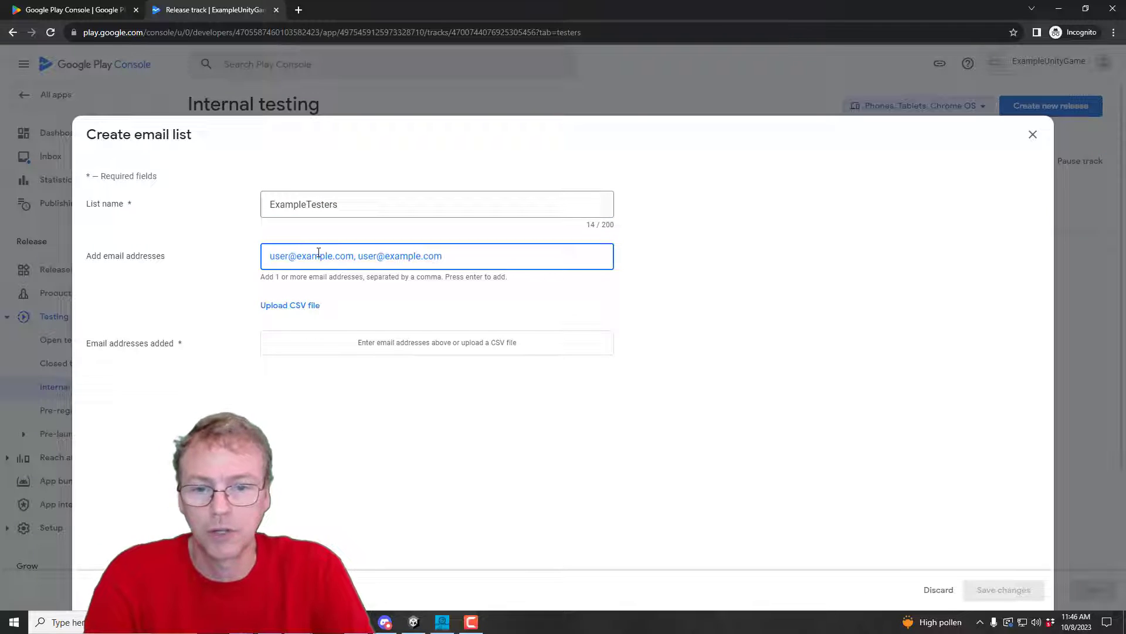
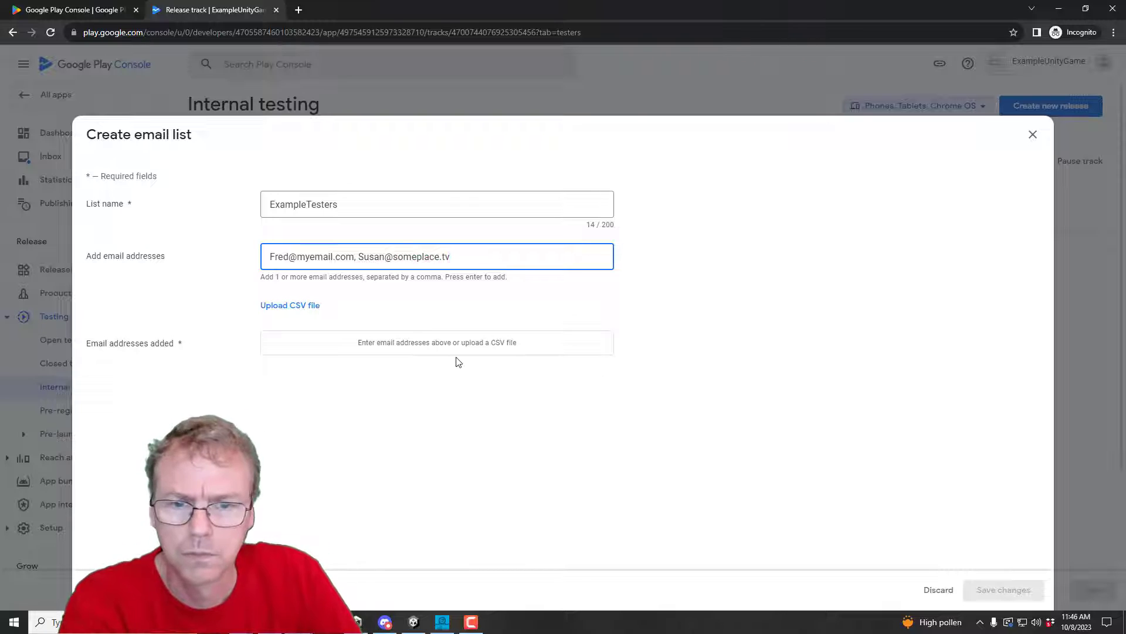
{"action": "key", "text": "Return"}
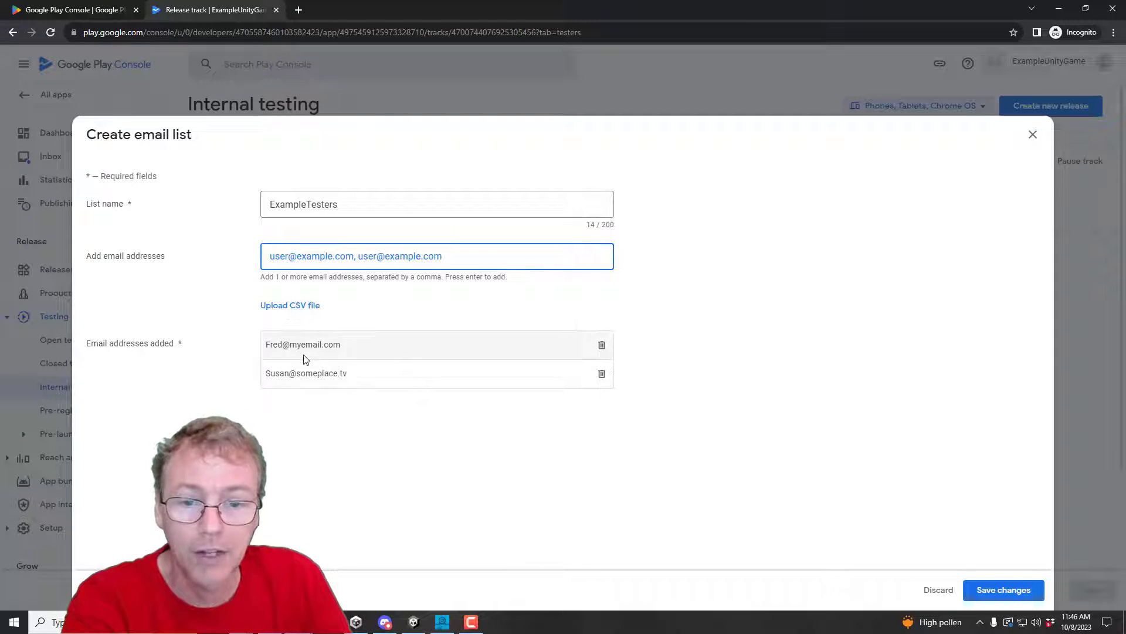
{"action": "left_click", "coordinate": [985, 590]}
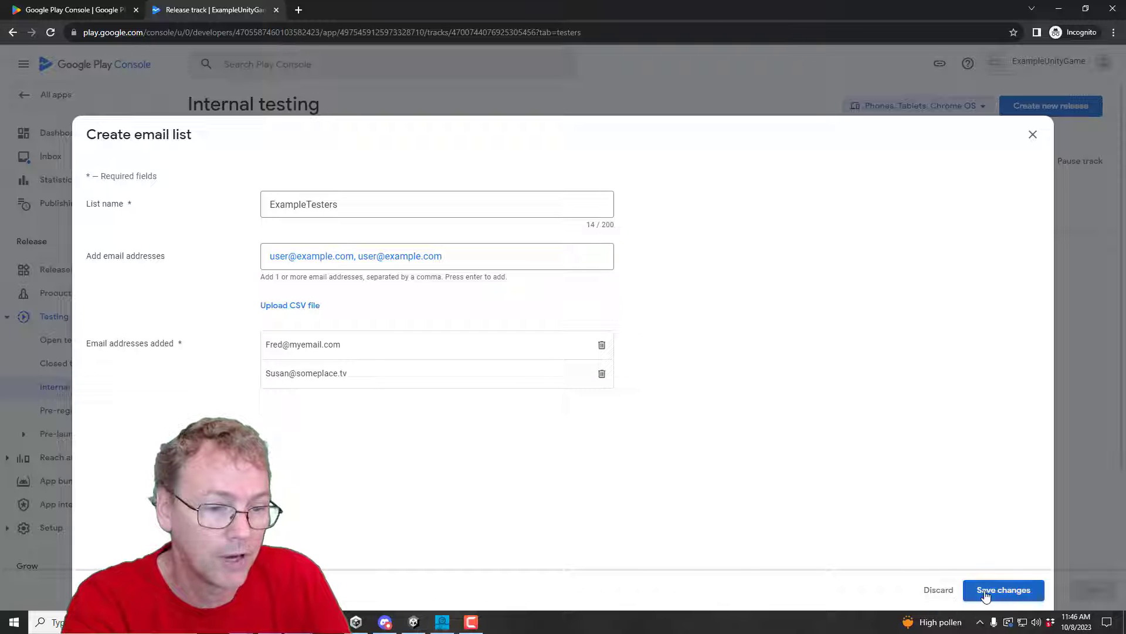
{"action": "left_click", "coordinate": [649, 354]}
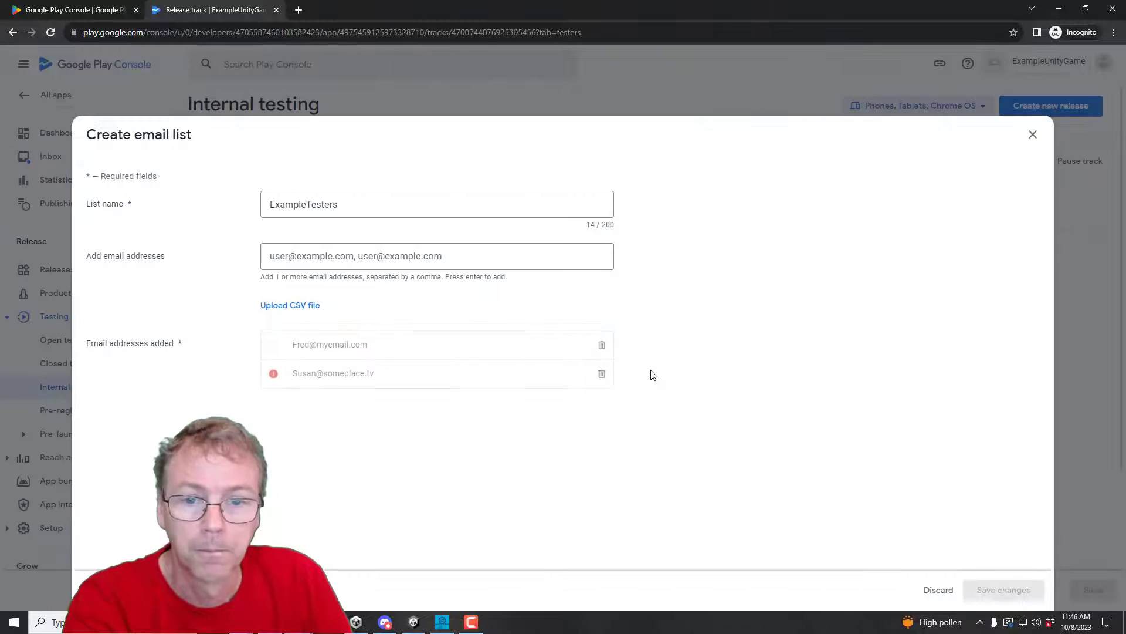
{"action": "left_click", "coordinate": [366, 250]}
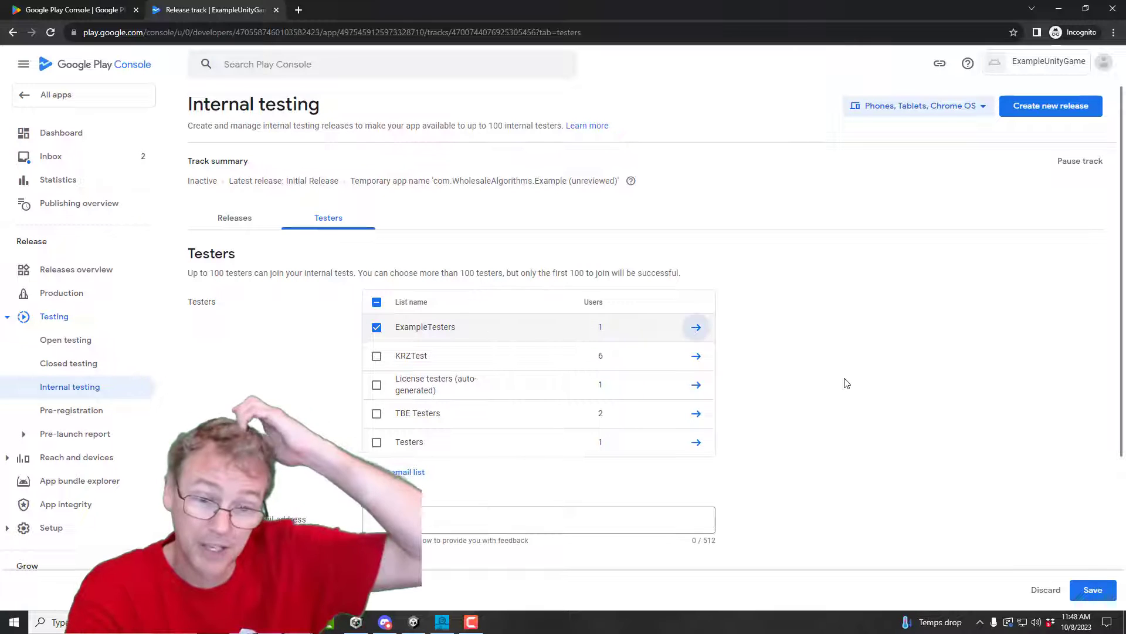
Step: Copy the web join link from the 'How testers join your test' section
{"action": "scroll", "coordinate": [867, 382], "scroll_direction": "down", "scroll_amount": 3}
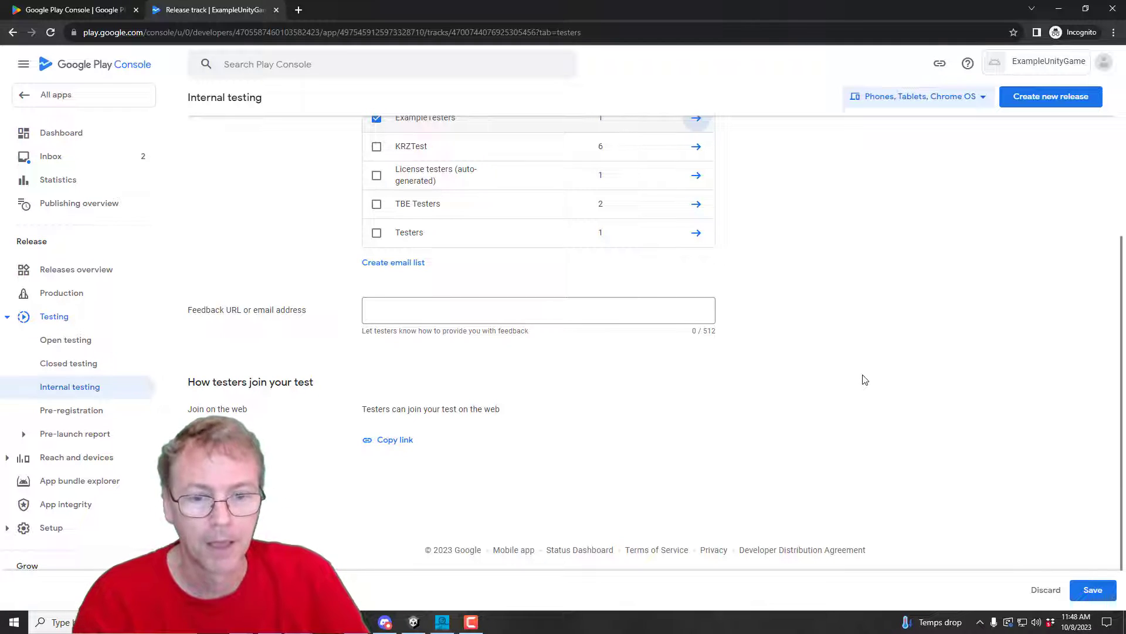
{"action": "scroll", "coordinate": [864, 380], "scroll_direction": "up", "scroll_amount": 3}
{"action": "scroll", "coordinate": [863, 380], "scroll_direction": "down", "scroll_amount": 3}
{"action": "left_click", "coordinate": [384, 441]}
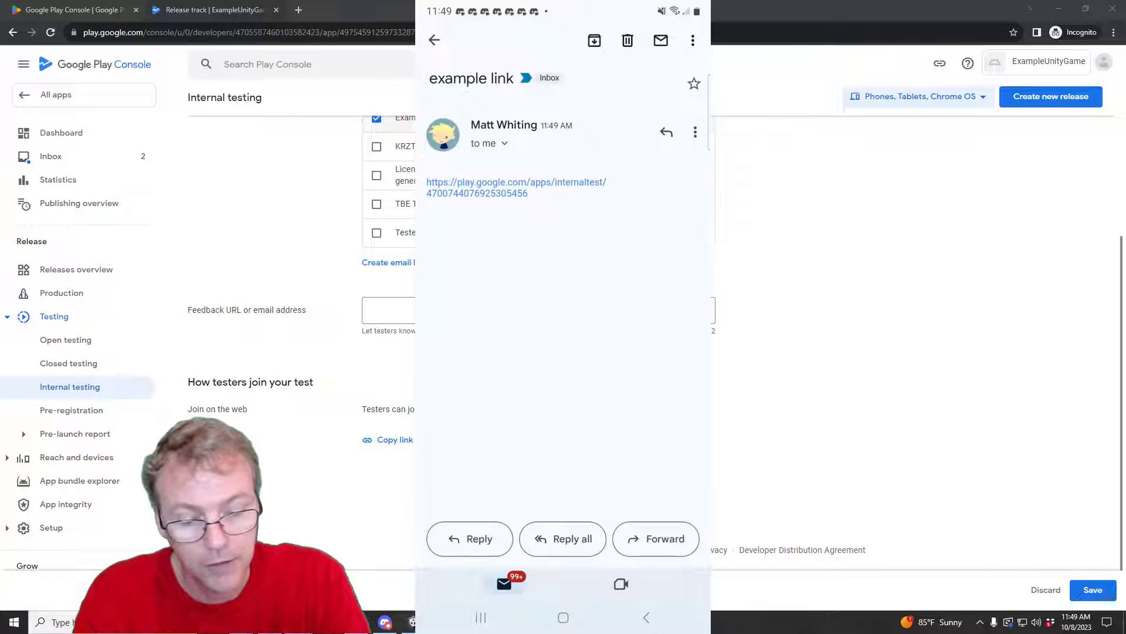
Step: Open the emailed join link on the phone, then save the ExampleTesters list for the internal track
{"action": "left_click", "coordinate": [500, 187]}
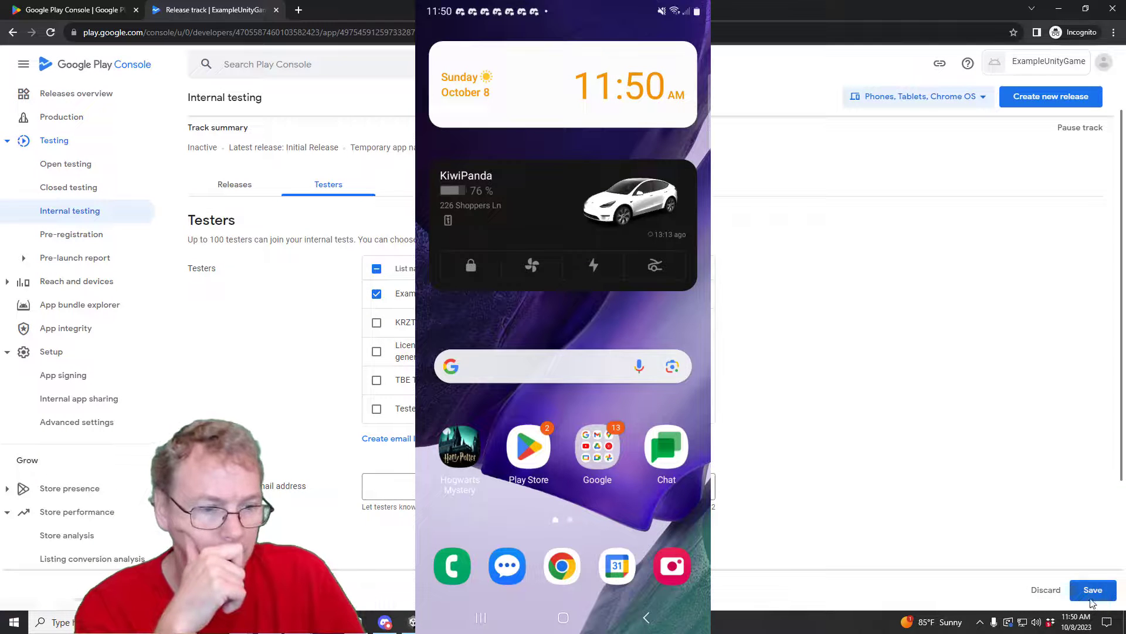
{"action": "left_click", "coordinate": [1091, 599]}
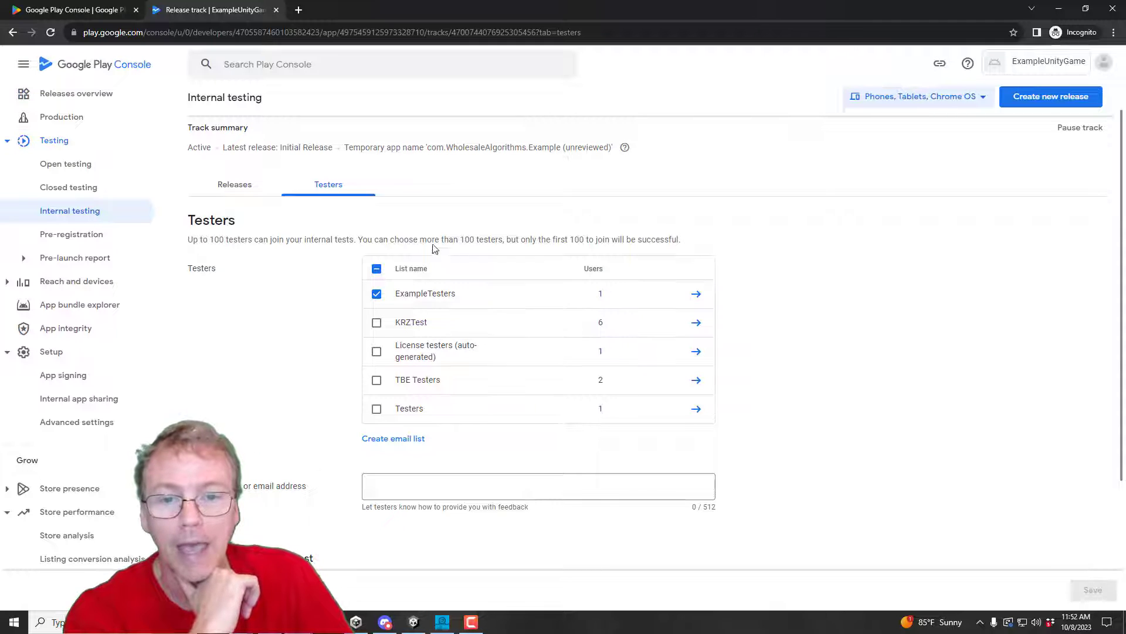
Step: Copy the testers' web join link again and return to the internal testing Releases tab
{"action": "scroll", "coordinate": [360, 433], "scroll_direction": "down", "scroll_amount": 3}
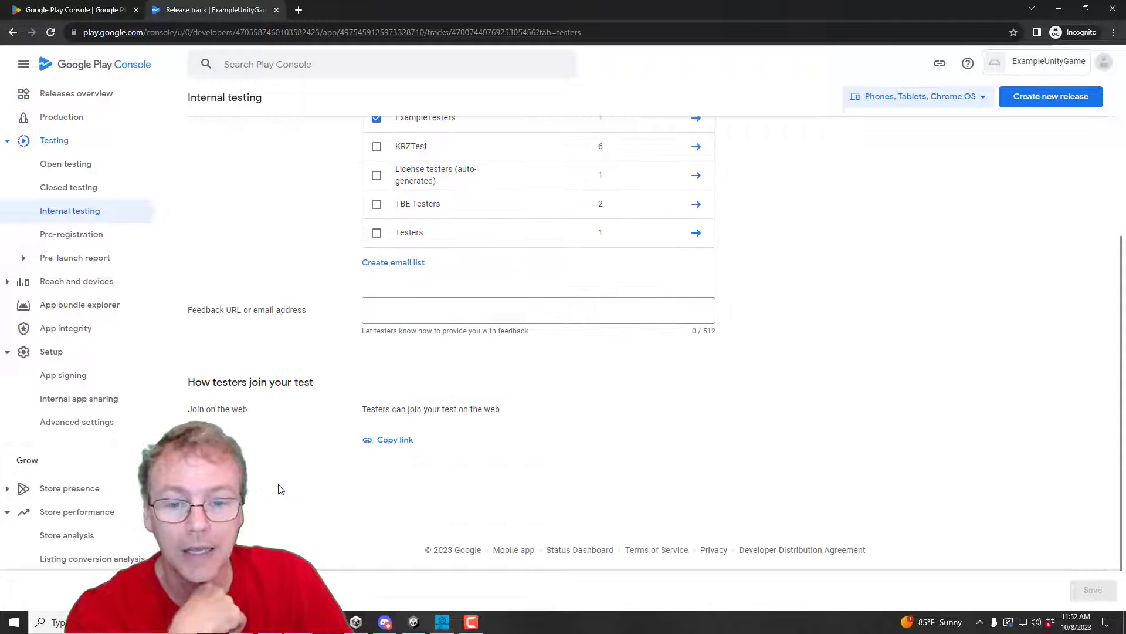
{"action": "left_click", "coordinate": [387, 441]}
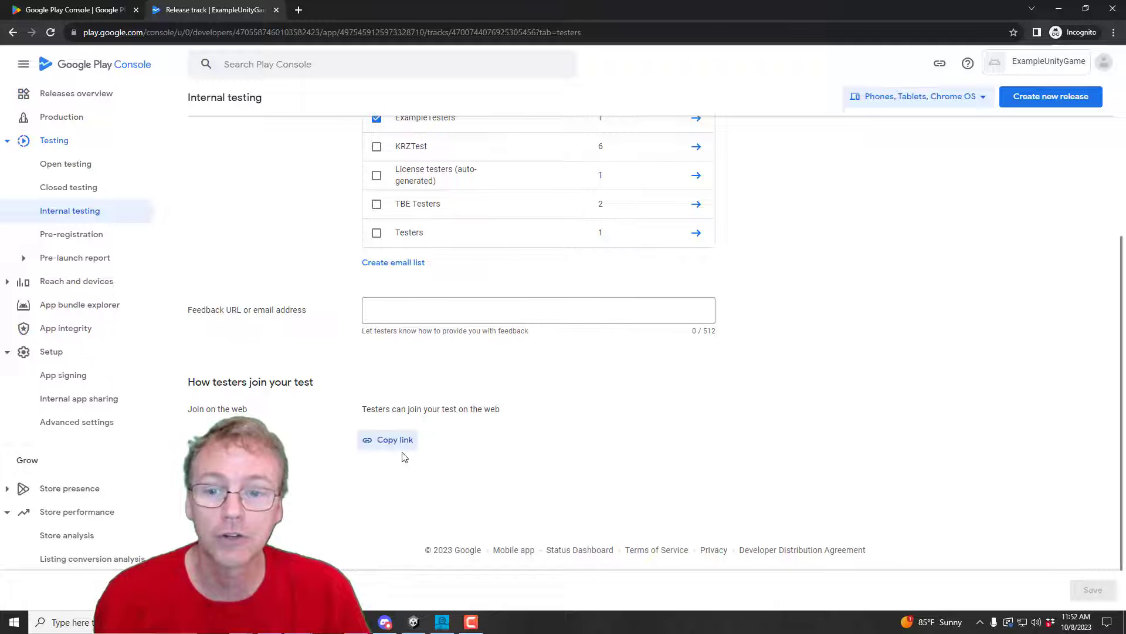
{"action": "key", "text": "alt+Left"}
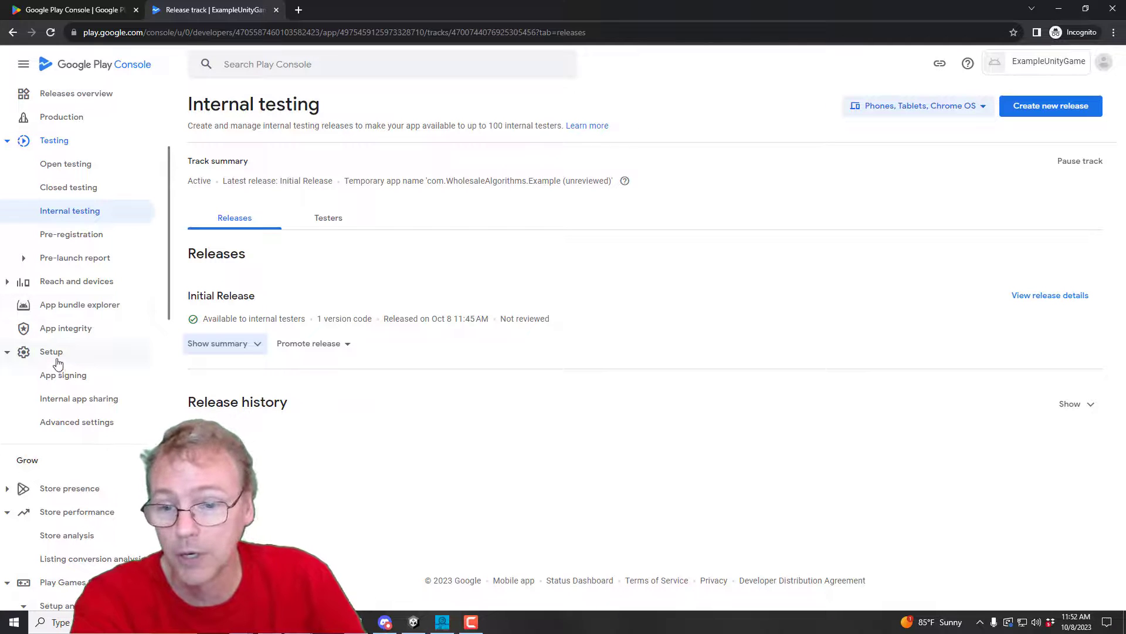
Step: Review the ExampleUnityGame Dashboard's setup and release sections, where the app is still a draft
{"action": "scroll", "coordinate": [69, 141], "scroll_direction": "up", "scroll_amount": 3}
{"action": "left_click", "coordinate": [61, 133]}
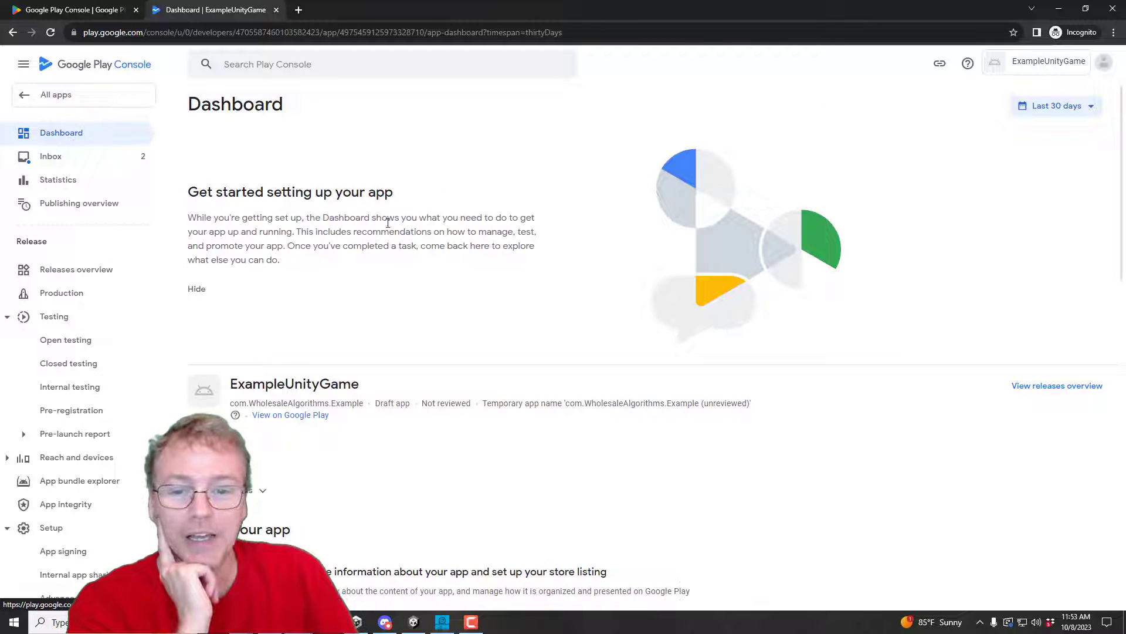
{"action": "scroll", "coordinate": [489, 220], "scroll_direction": "down", "scroll_amount": 1}
{"action": "scroll", "coordinate": [489, 220], "scroll_direction": "down", "scroll_amount": 7}
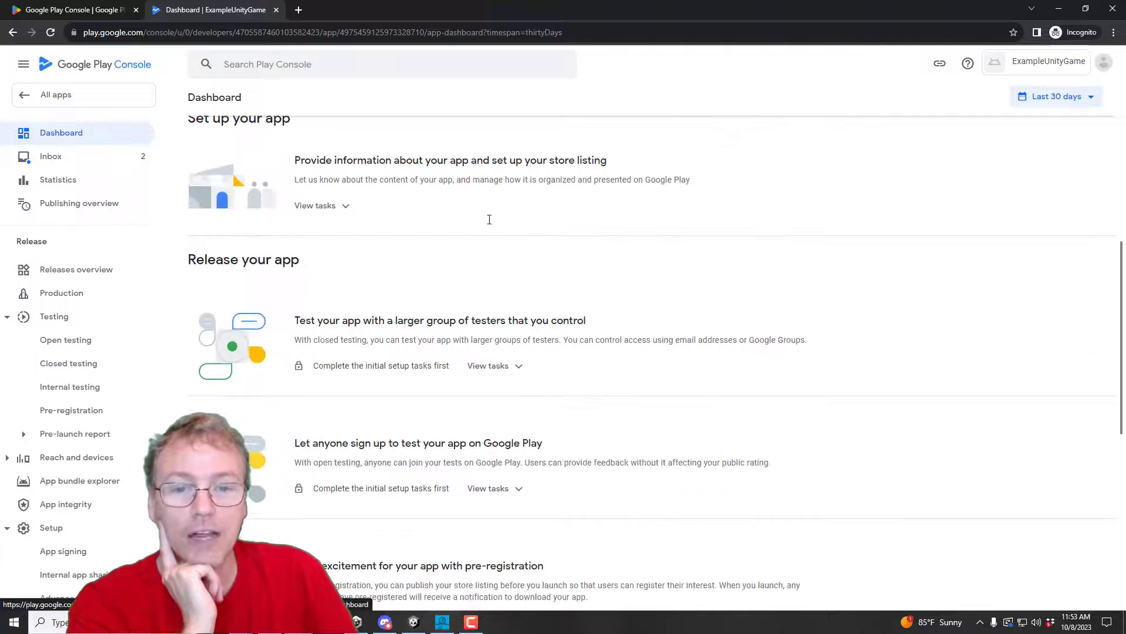
{"action": "scroll", "coordinate": [490, 224], "scroll_direction": "down", "scroll_amount": 7}
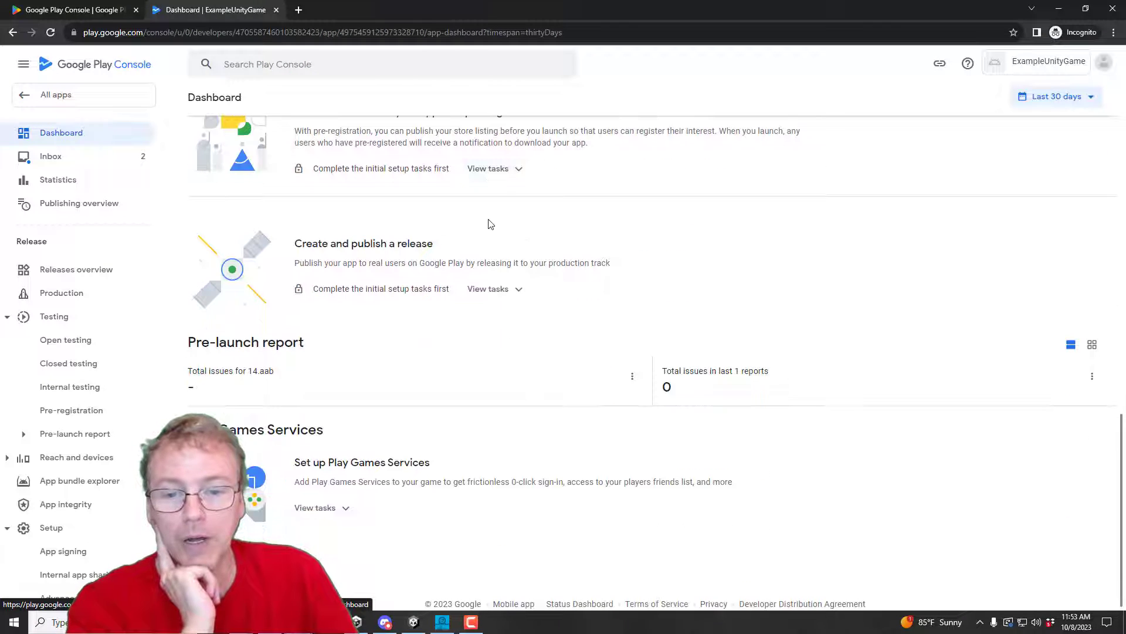
{"action": "scroll", "coordinate": [490, 223], "scroll_direction": "up", "scroll_amount": 15}
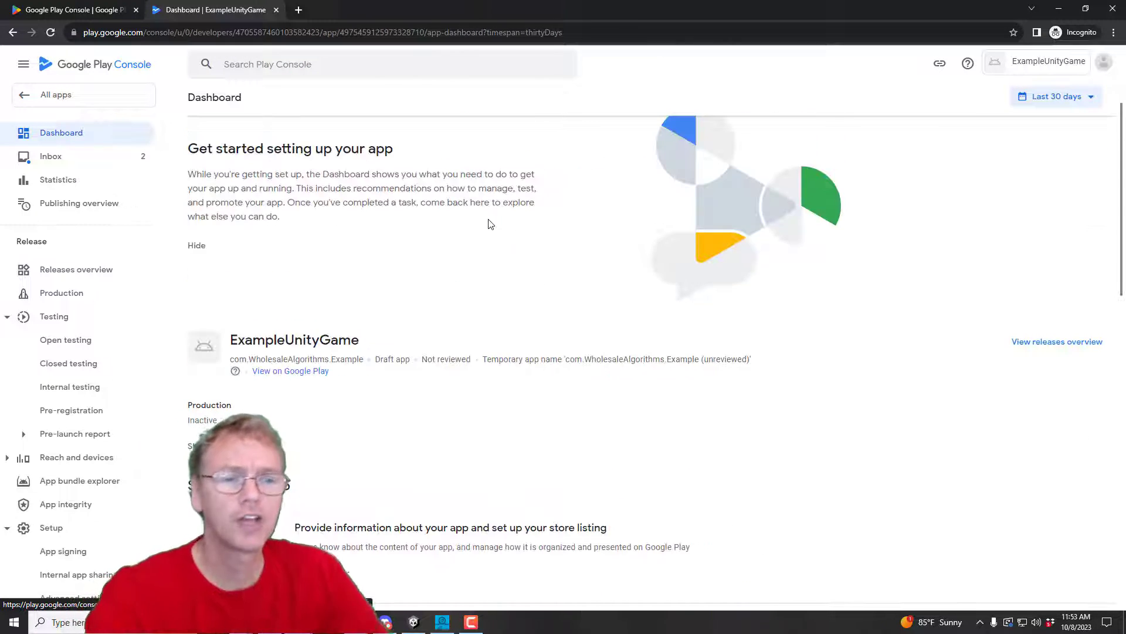